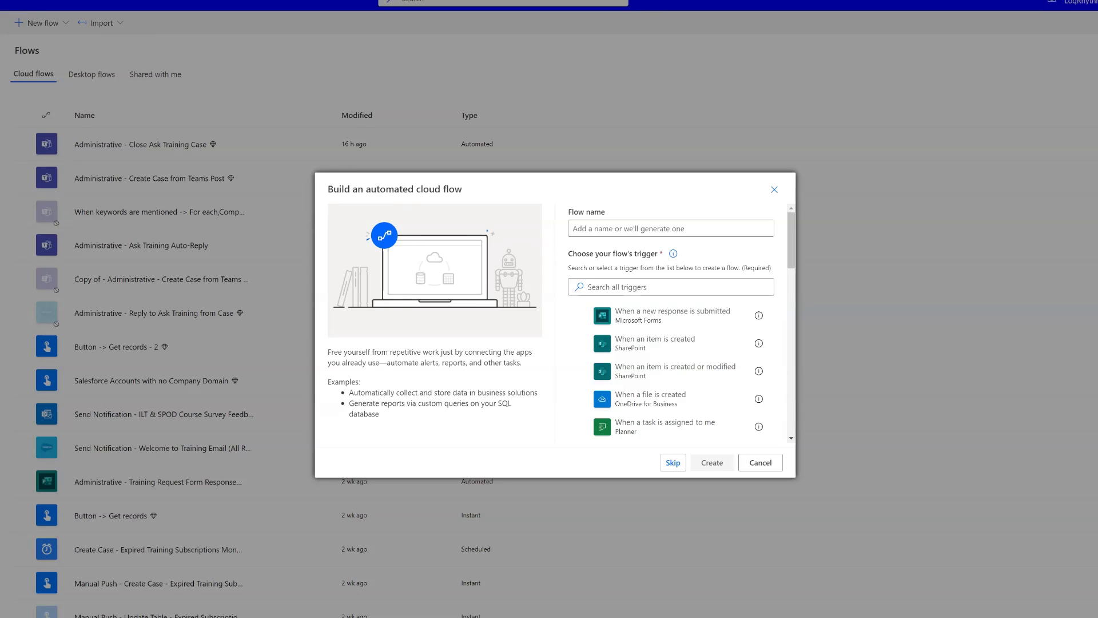
- Name the new automated cloud flow "Create Case from Teams Post"
click(607, 229)
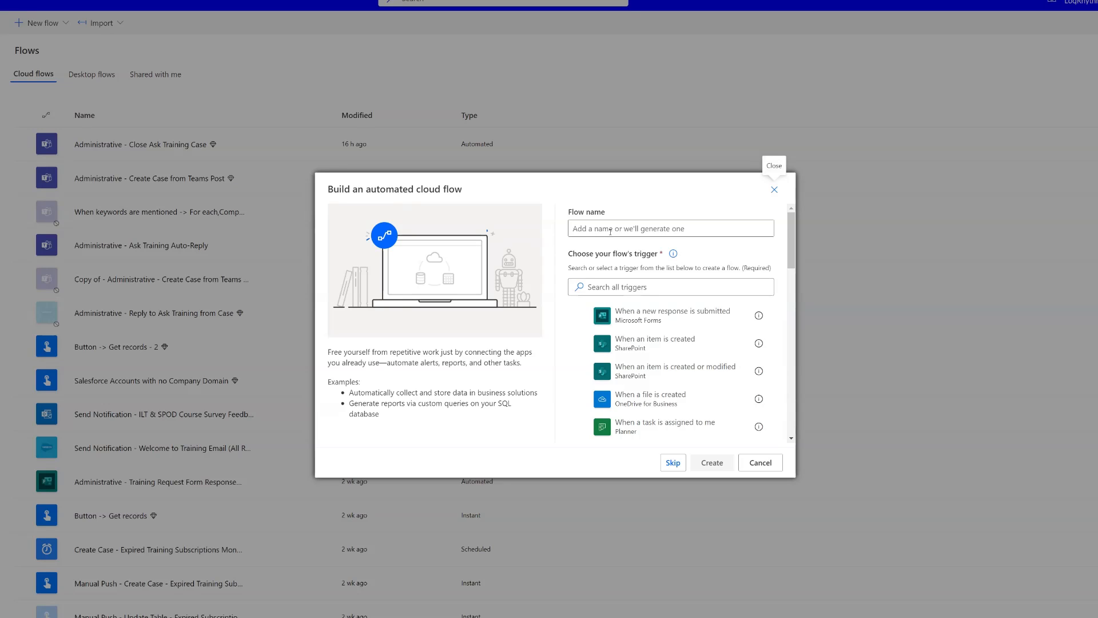
click(610, 231)
text(Create )
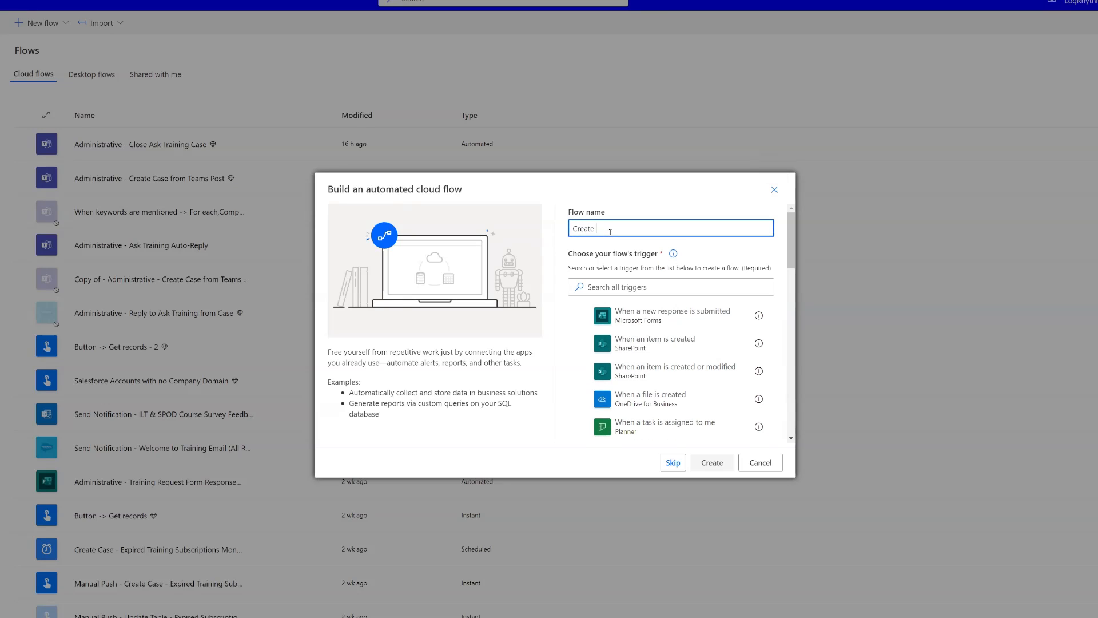
text(Case from Teams Post)
- Find the Microsoft Teams trigger "When a new channel message is added" and create the flow with it
click(662, 282)
text(when )
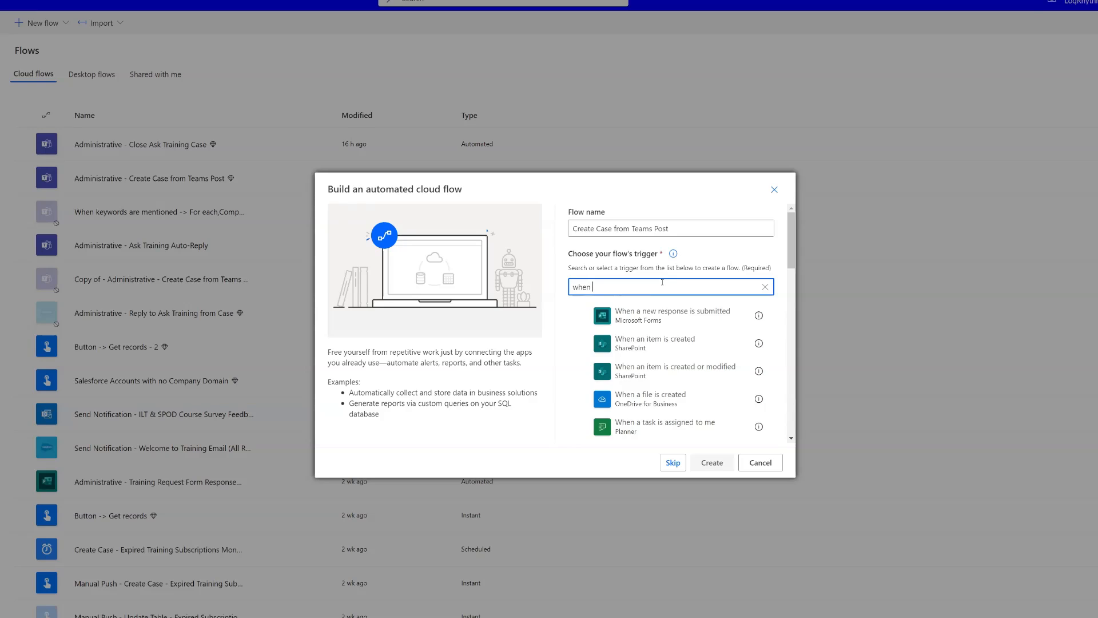
text(a new )
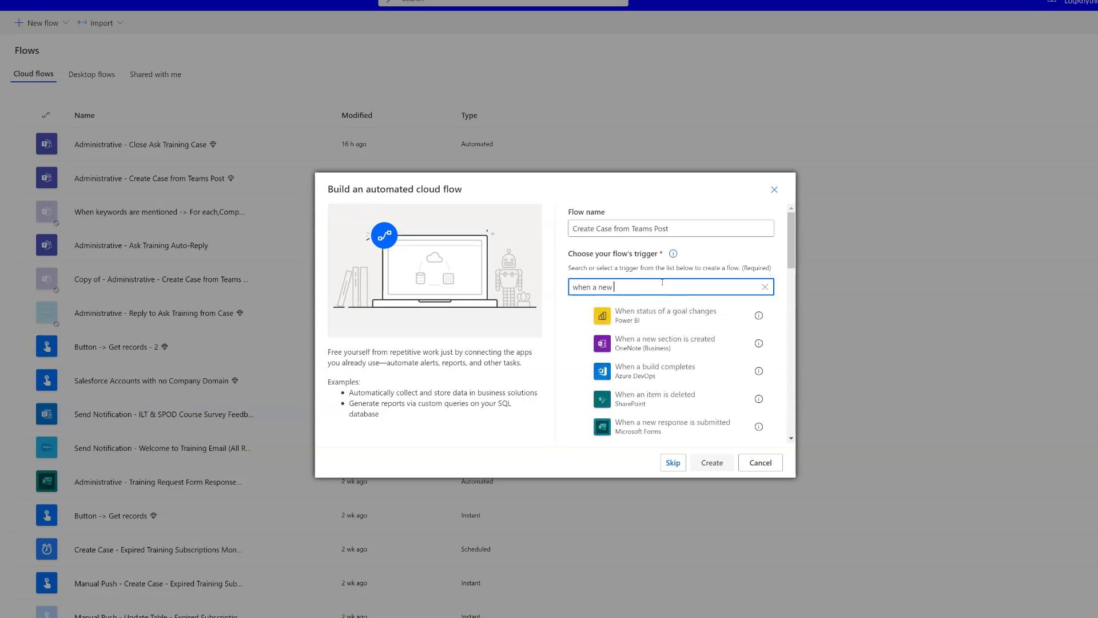
text(channel smessage)
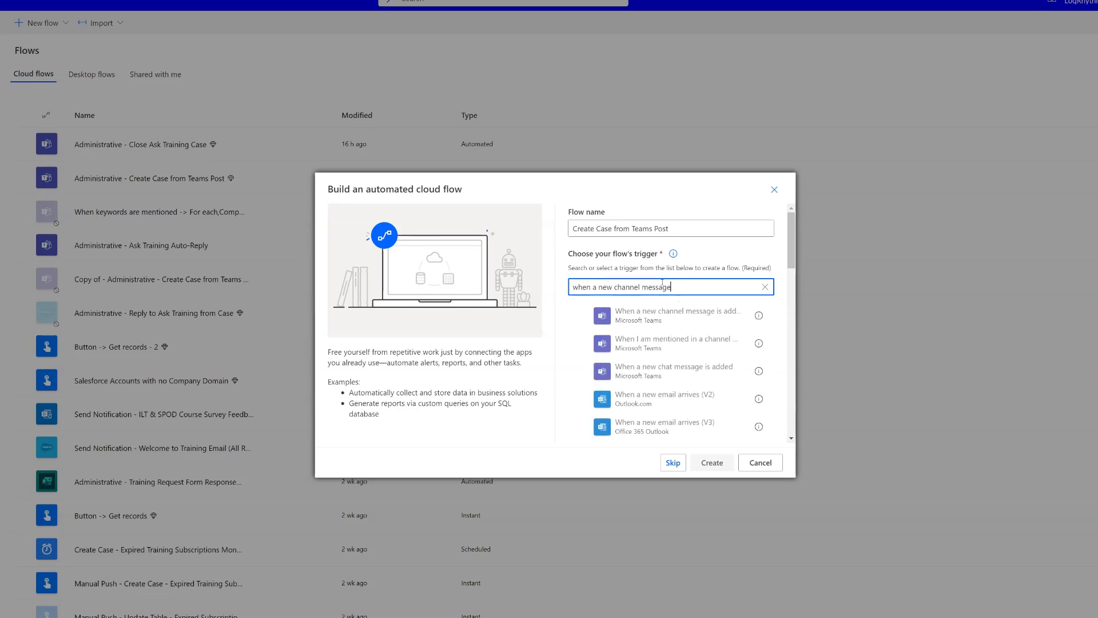
click(669, 315)
click(709, 463)
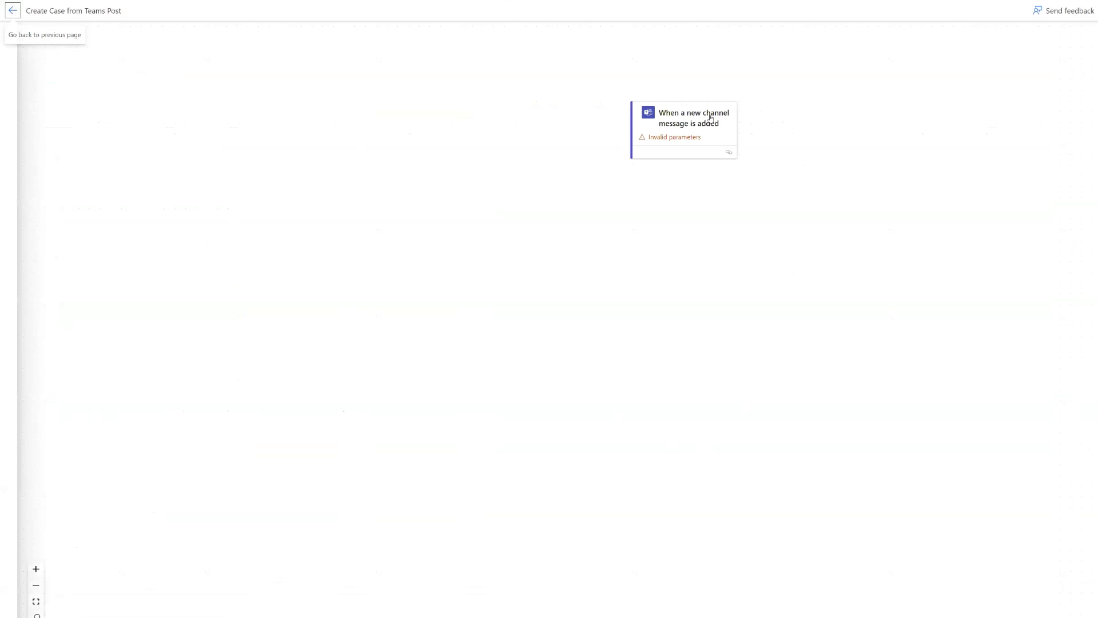
- Configure the new channel message trigger to watch the General channel of the Chat GPT team
click(676, 123)
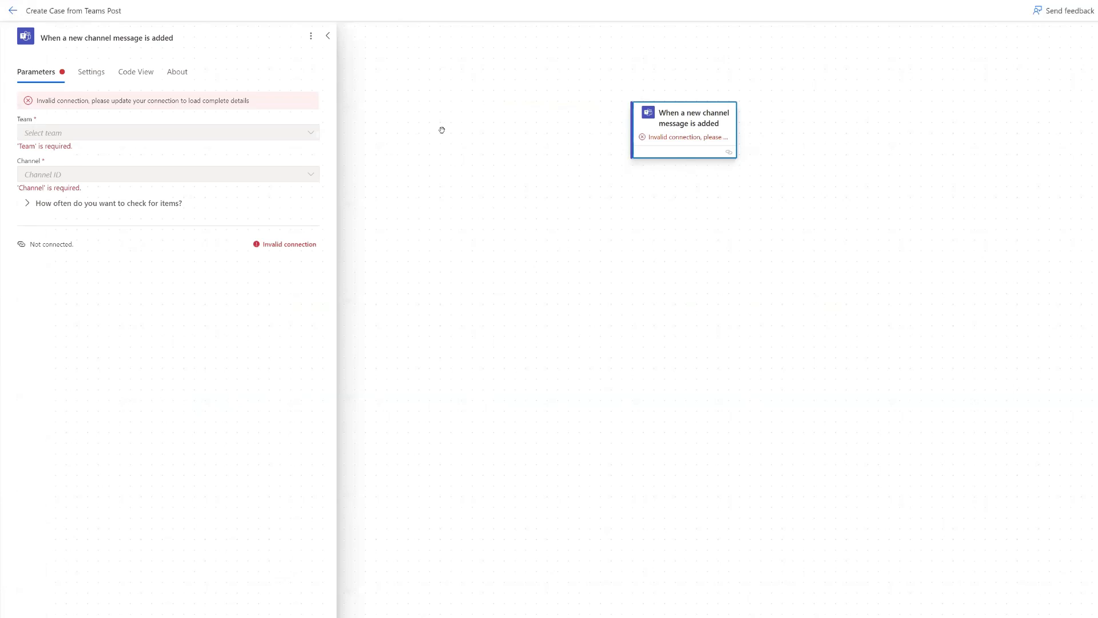
click(352, 115)
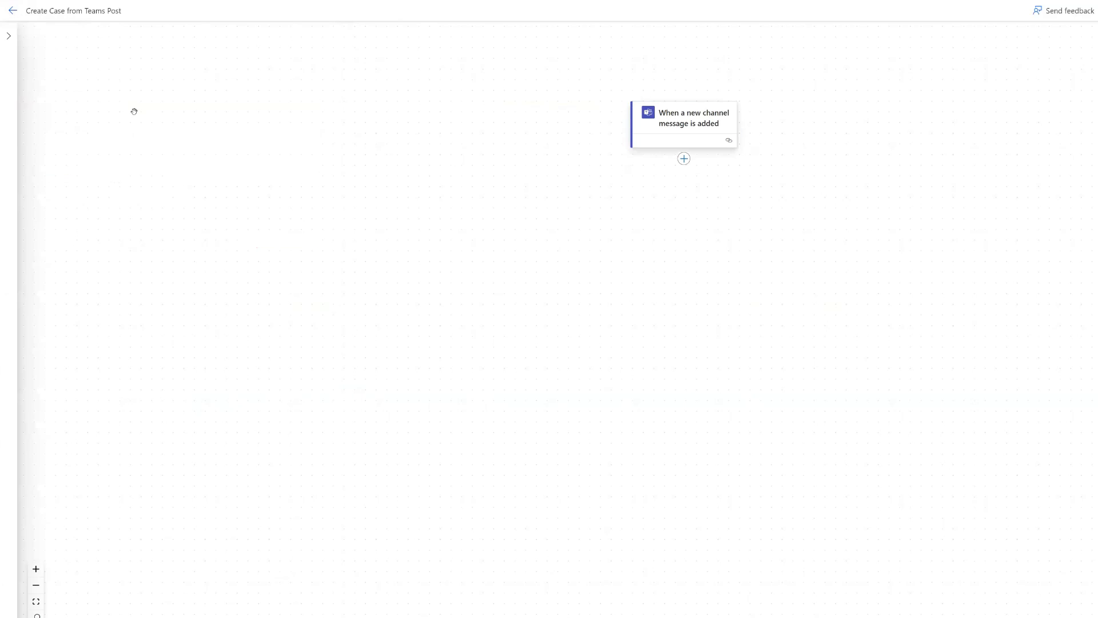
click(688, 119)
click(309, 115)
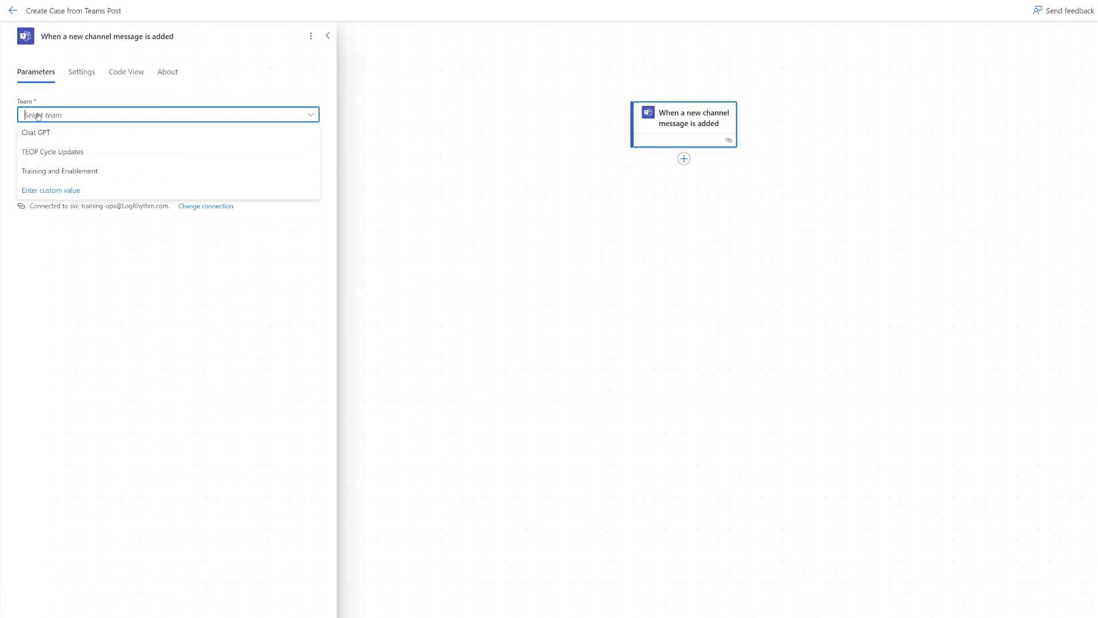
click(47, 132)
click(311, 146)
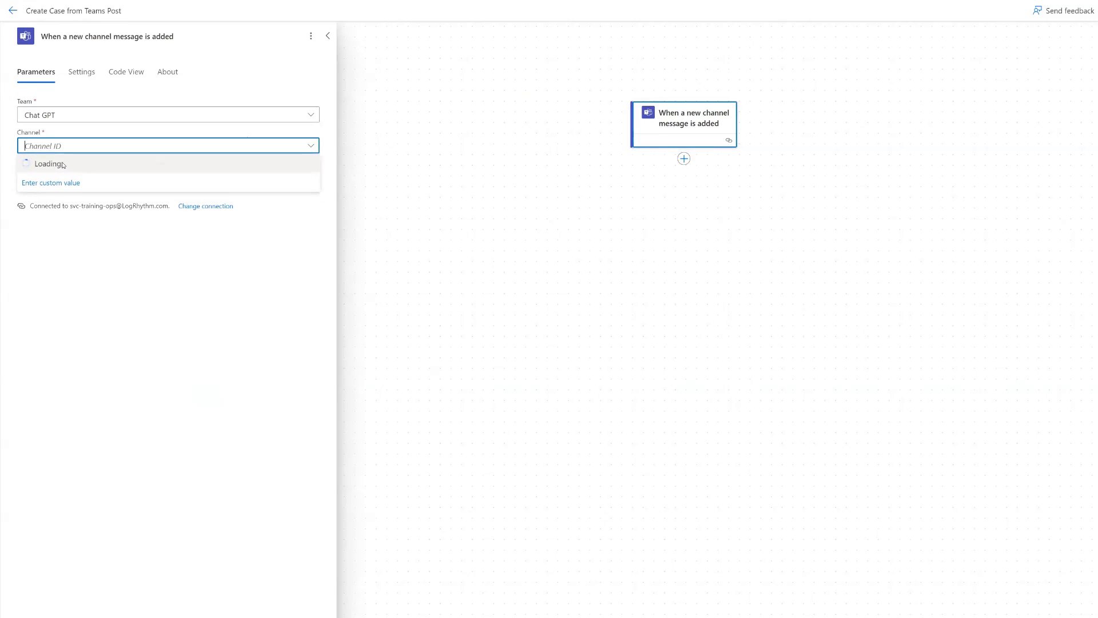
click(58, 164)
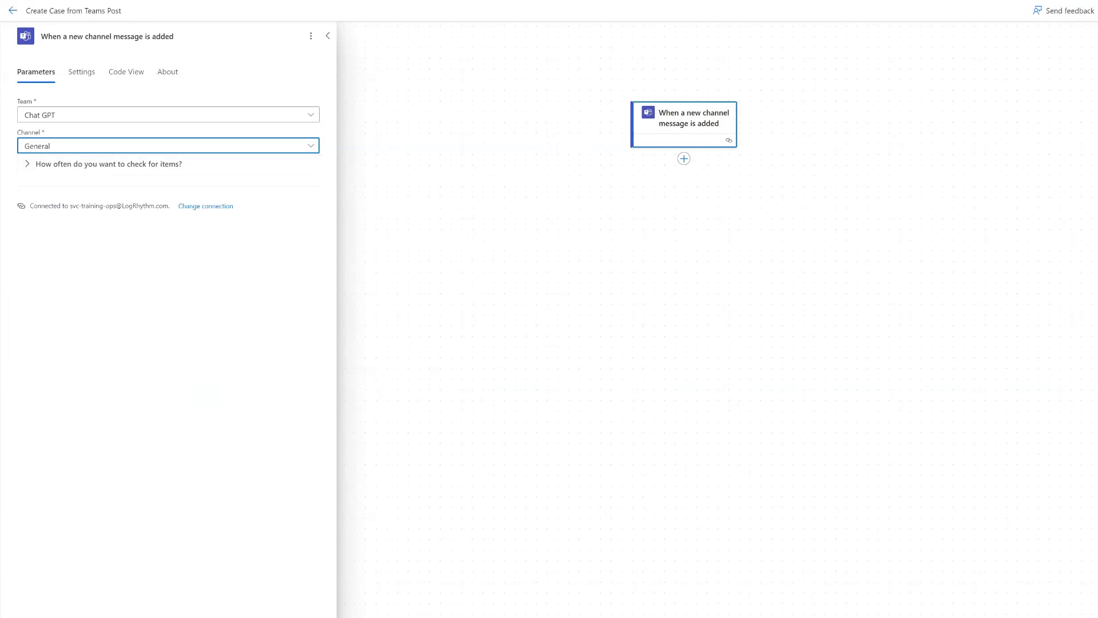
- Add the Salesforce "Create record" action after the channel message trigger
click(684, 159)
text(create)
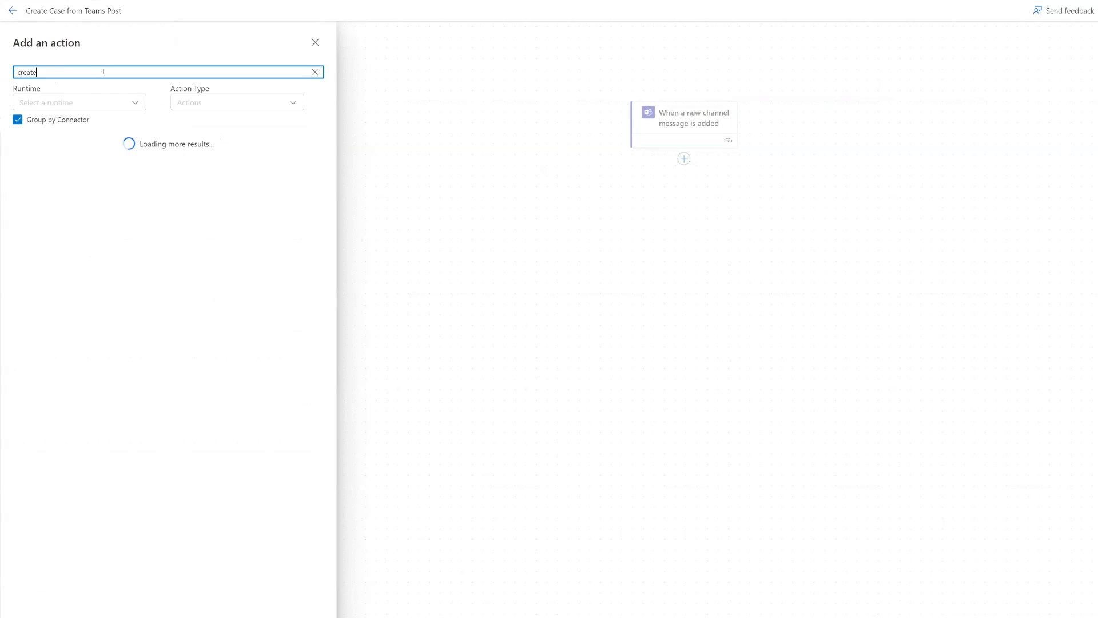
text( record)
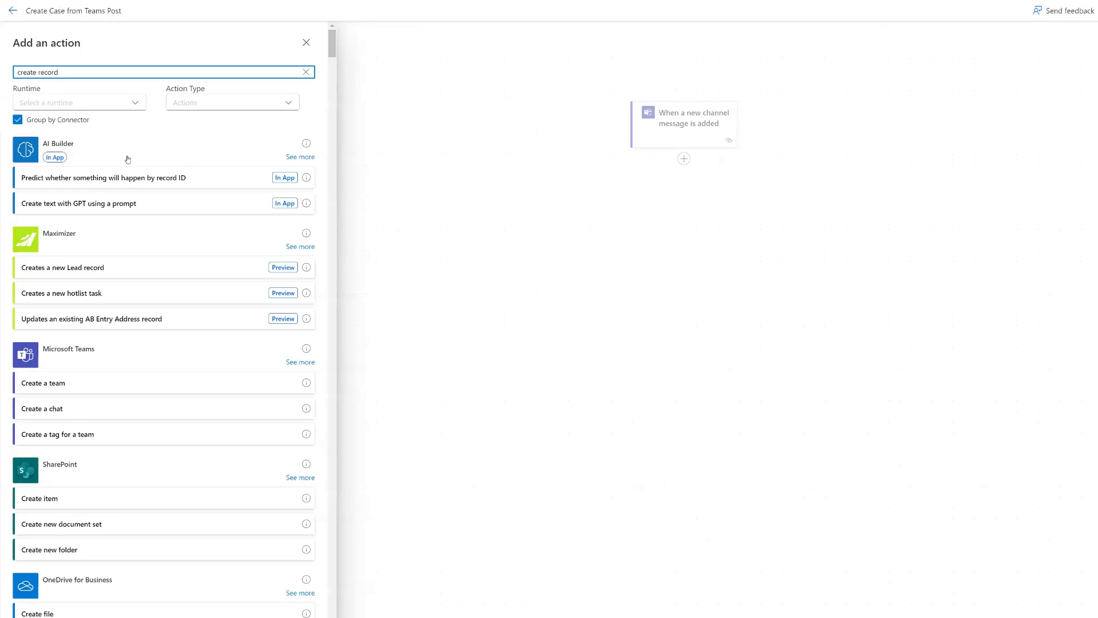
key(ctrl+a)
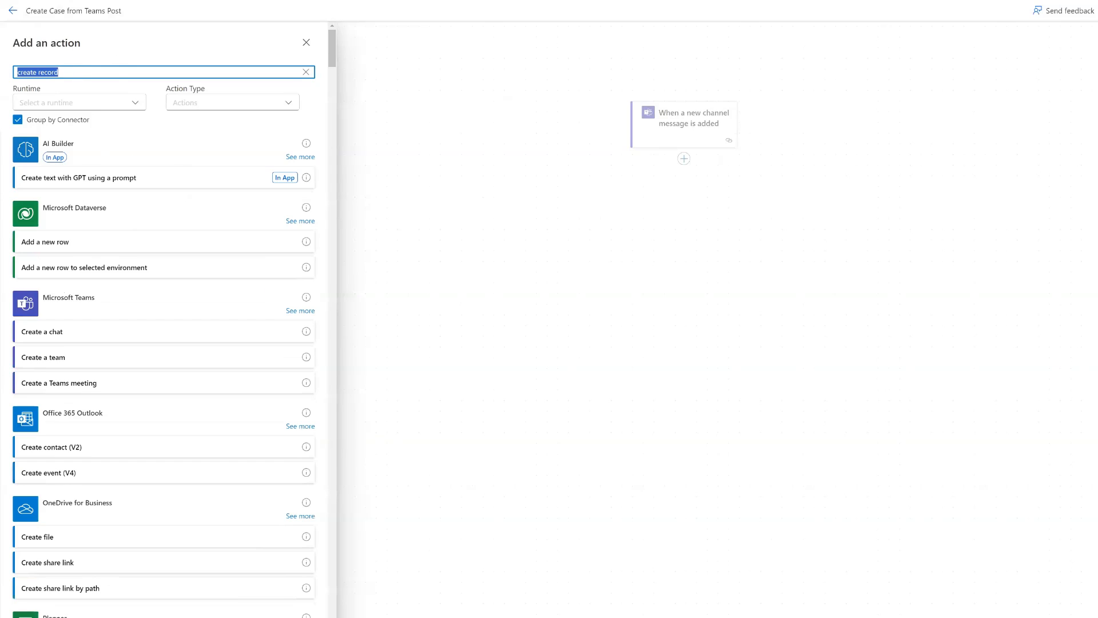
text(salesforce)
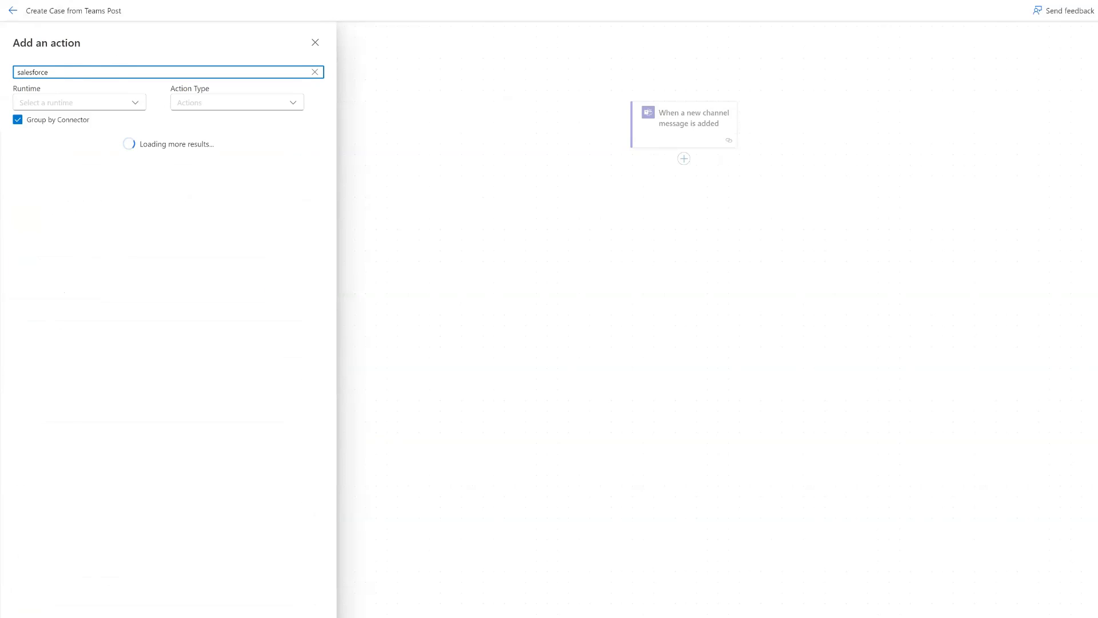
click(76, 176)
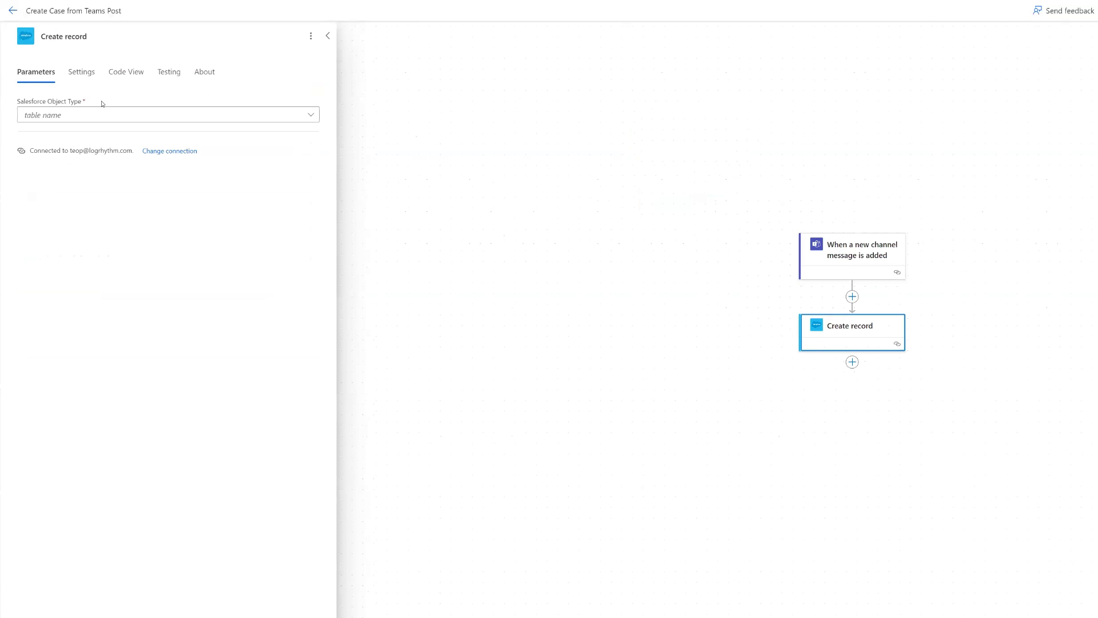
- Rename the Salesforce action "Create record - Case" and set its Salesforce object type to Cases
click(114, 37)
text(- Case)
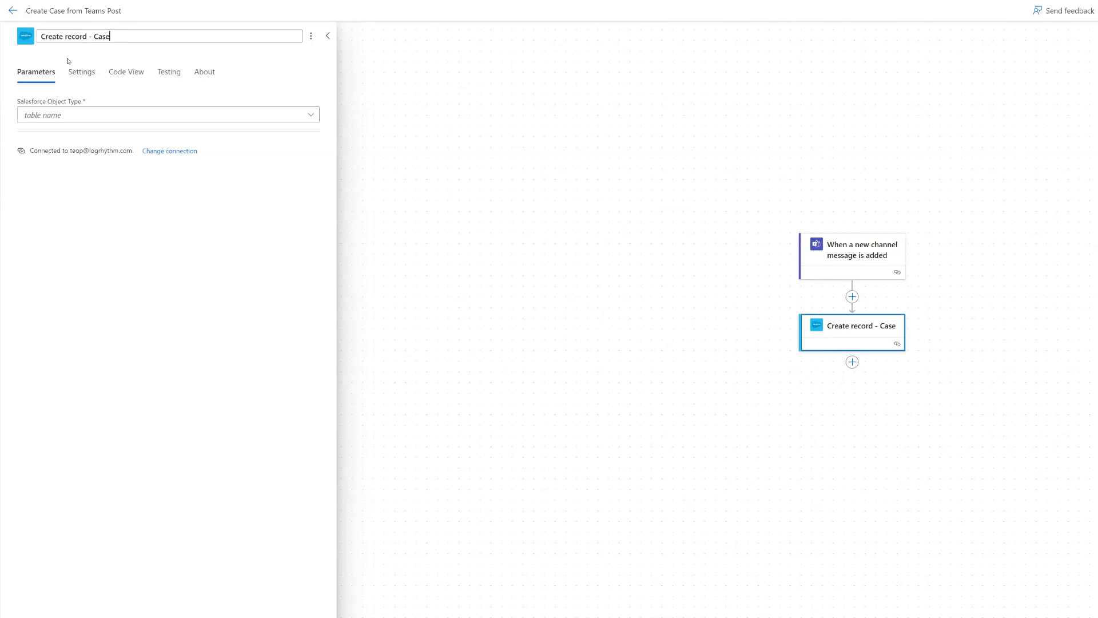
key(Return)
click(70, 116)
text(cases)
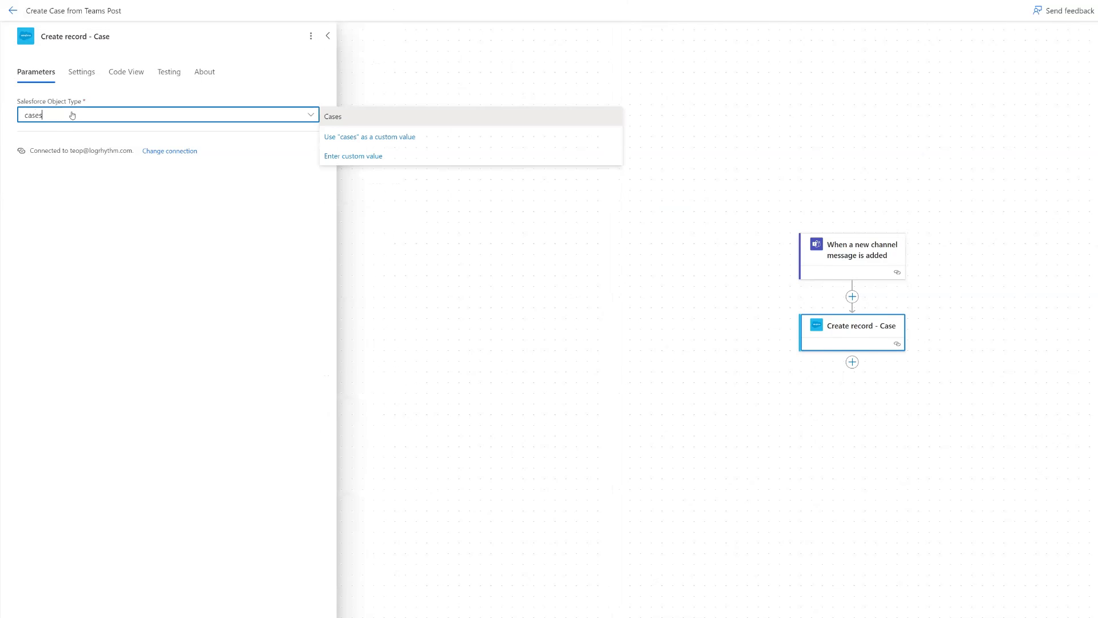
click(373, 115)
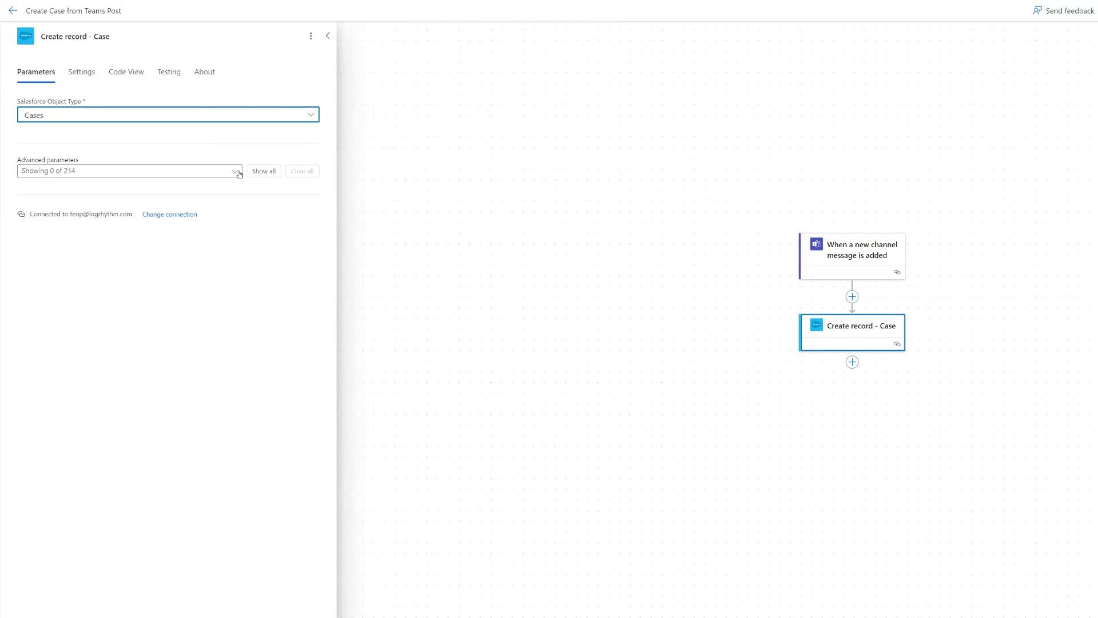
- Add the Case Origin advanced parameter to the case record and set it to Training
click(239, 172)
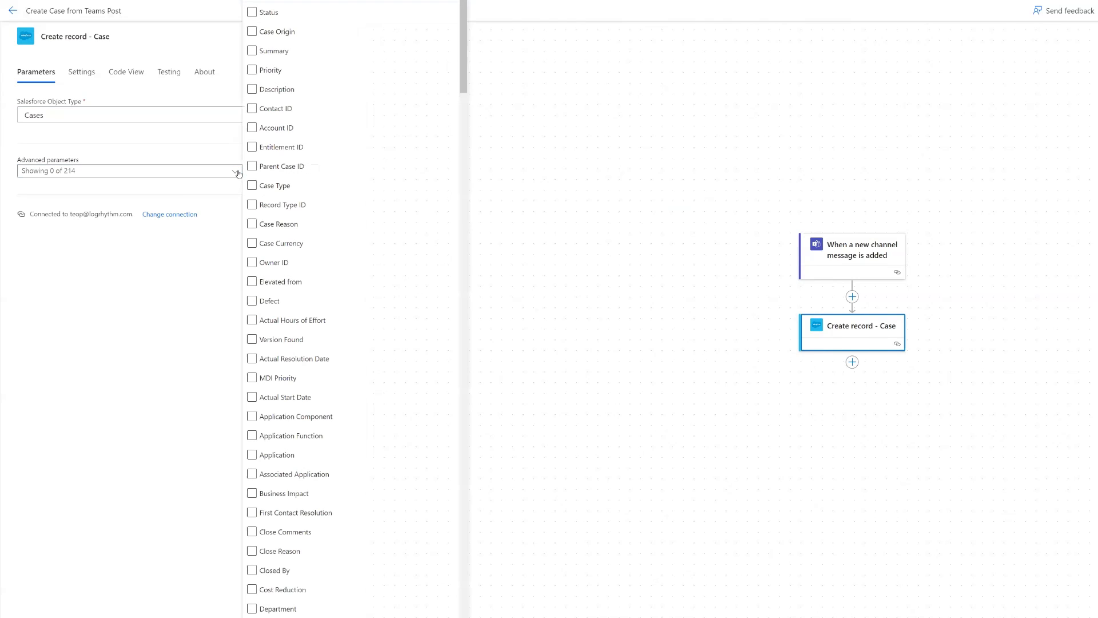
text(case)
click(257, 199)
click(258, 200)
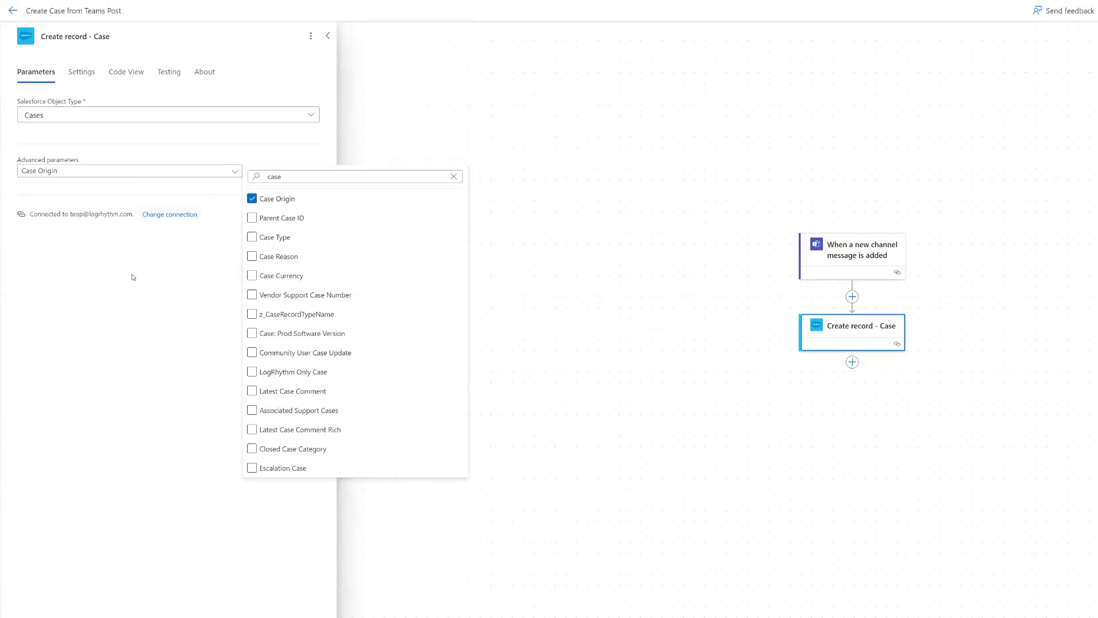
click(149, 376)
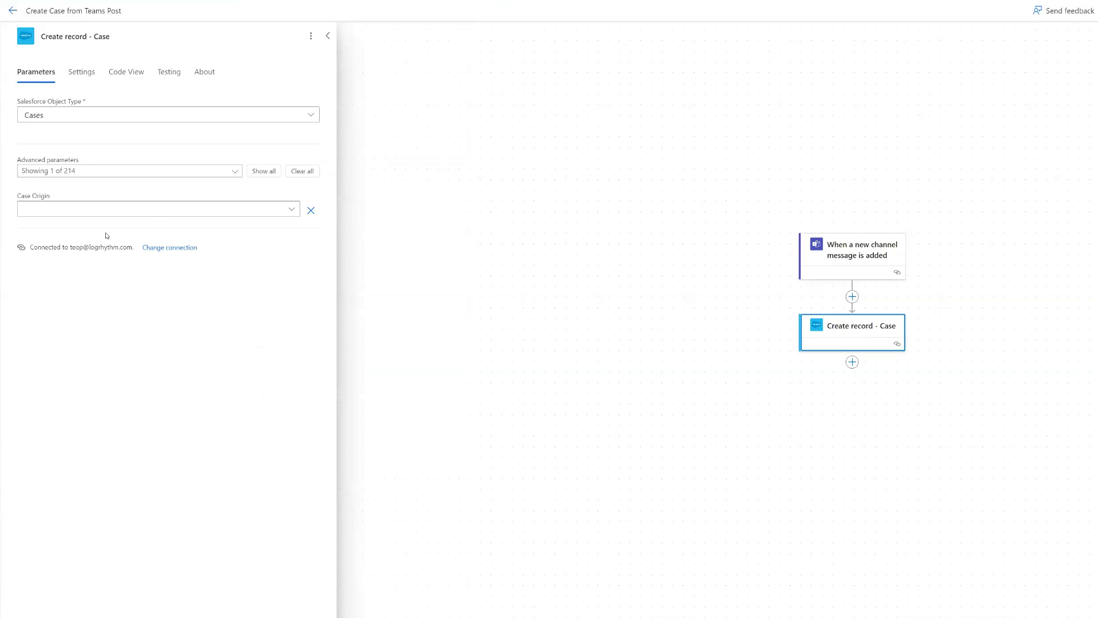
click(115, 210)
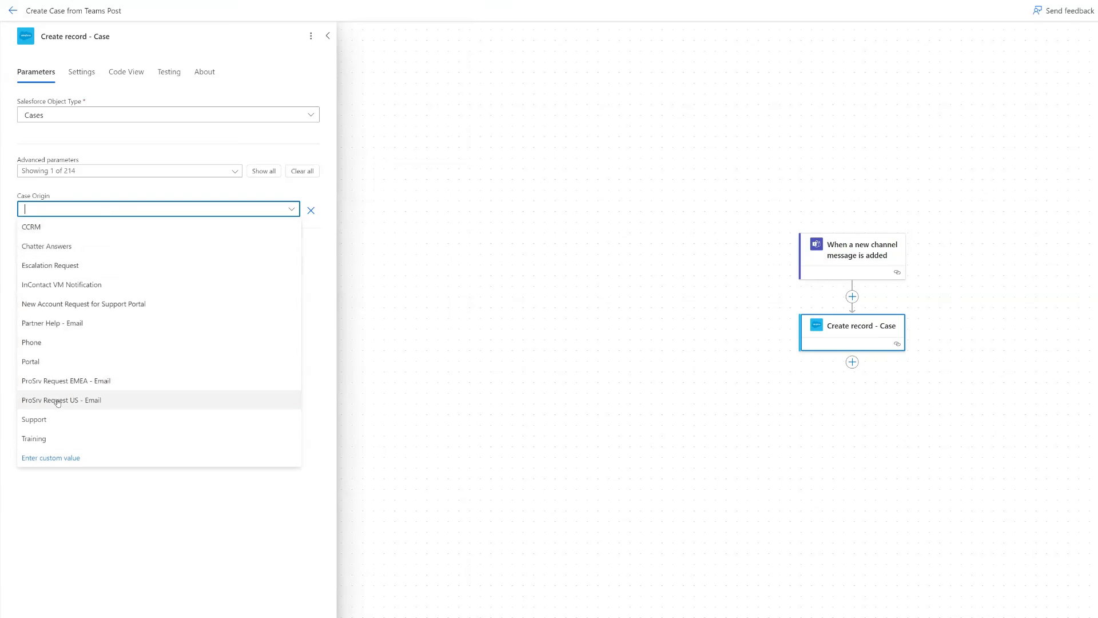
click(52, 438)
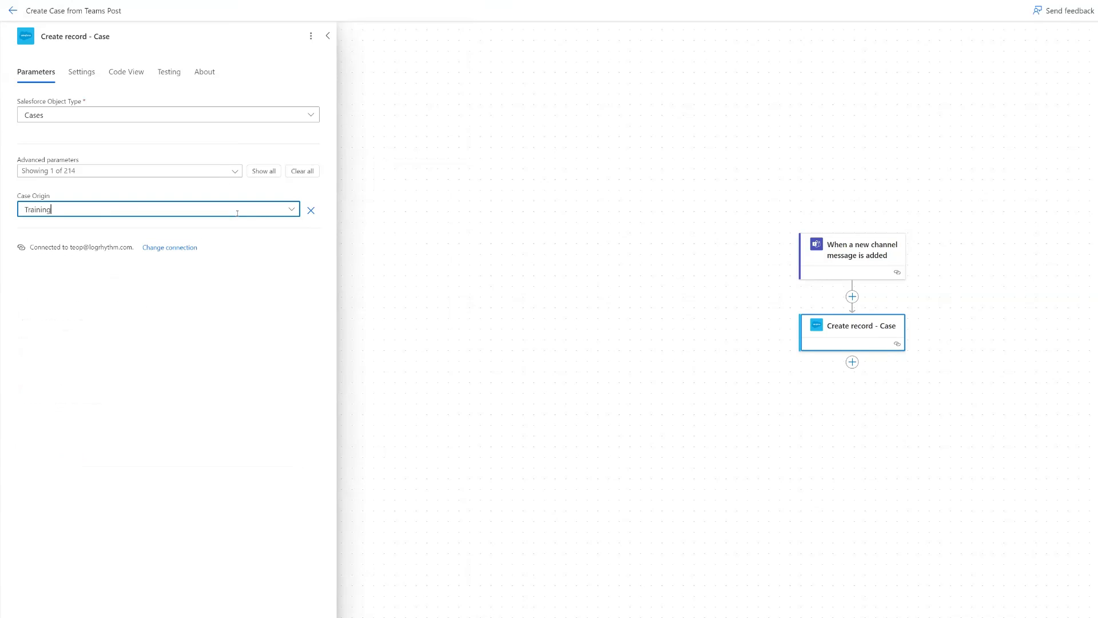
- Add the Summary advanced parameter to the case record
click(233, 173)
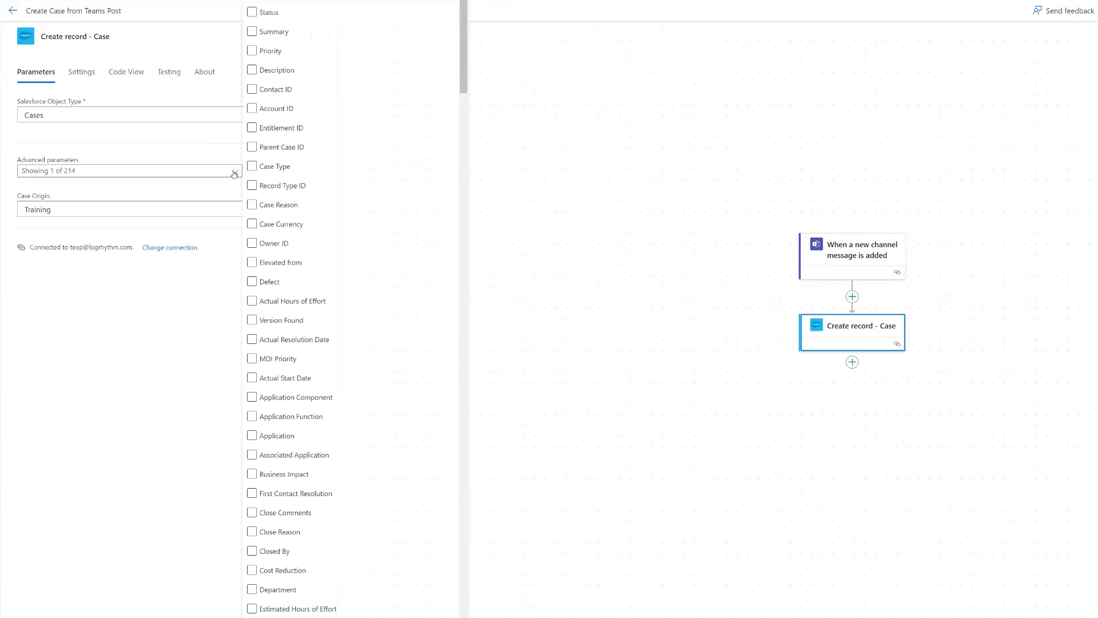
text(sum)
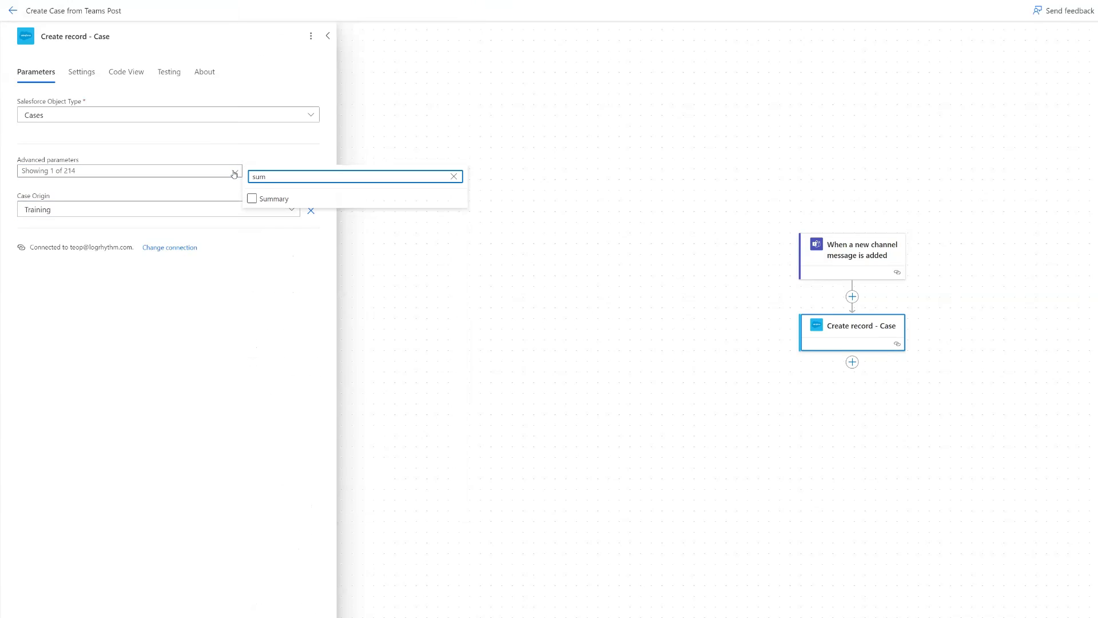
click(252, 199)
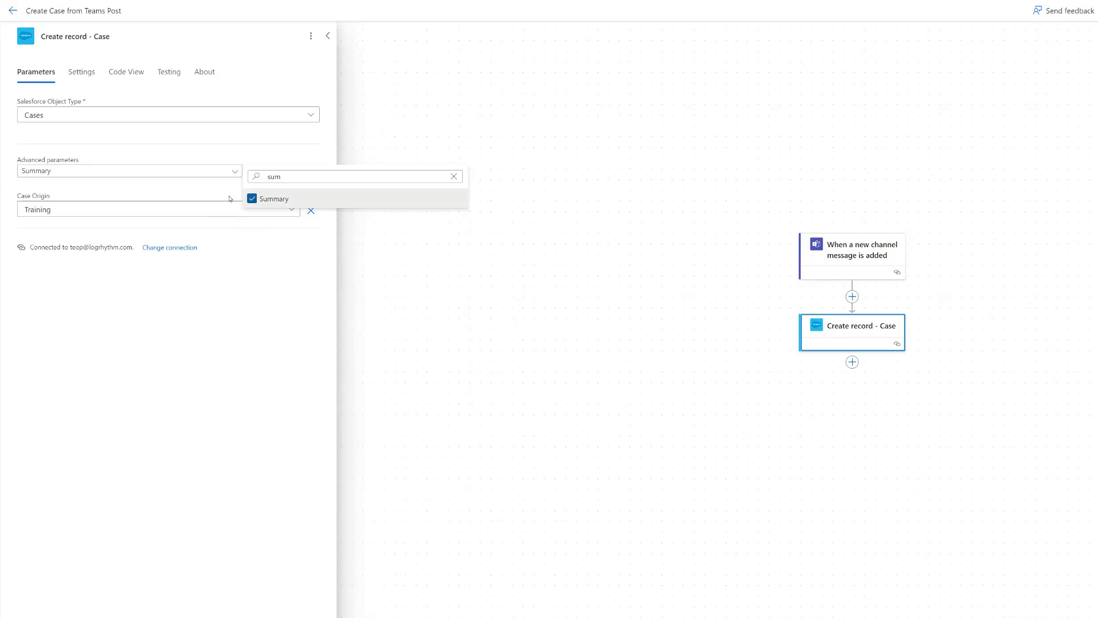
click(62, 264)
- Fill the Summary with "Ask Training Case - " followed by the Message subject dynamic content from the Teams trigger
click(101, 243)
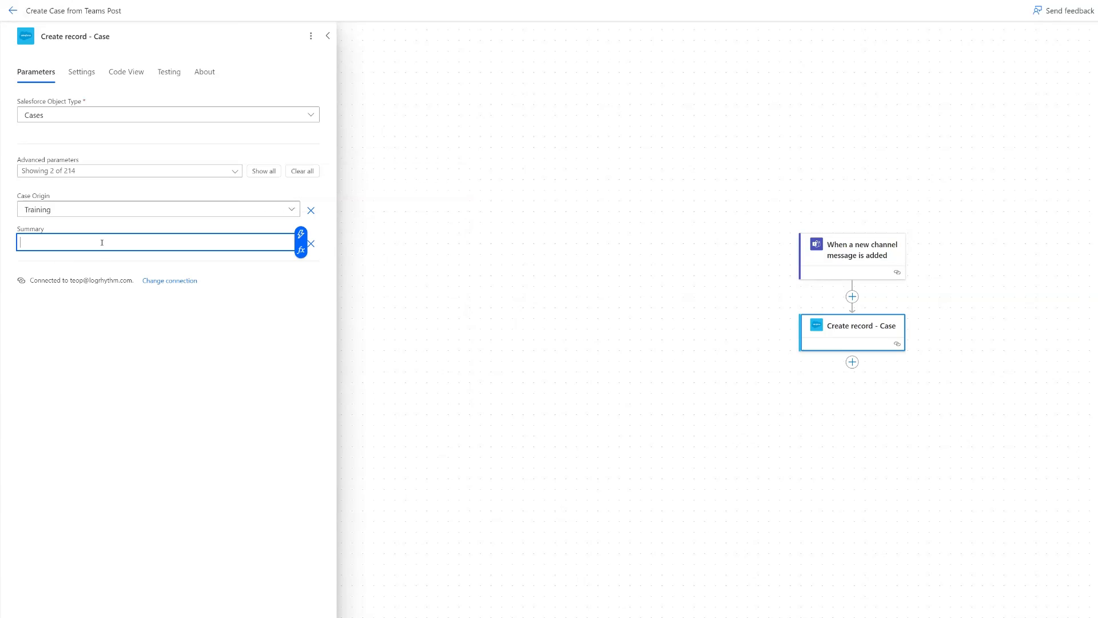
text(Ask)
key(BackSpace)
key(BackSpace)
key(BackSpace)
key(BackSpace)
text(Ask Training Case -)
click(302, 233)
click(498, 290)
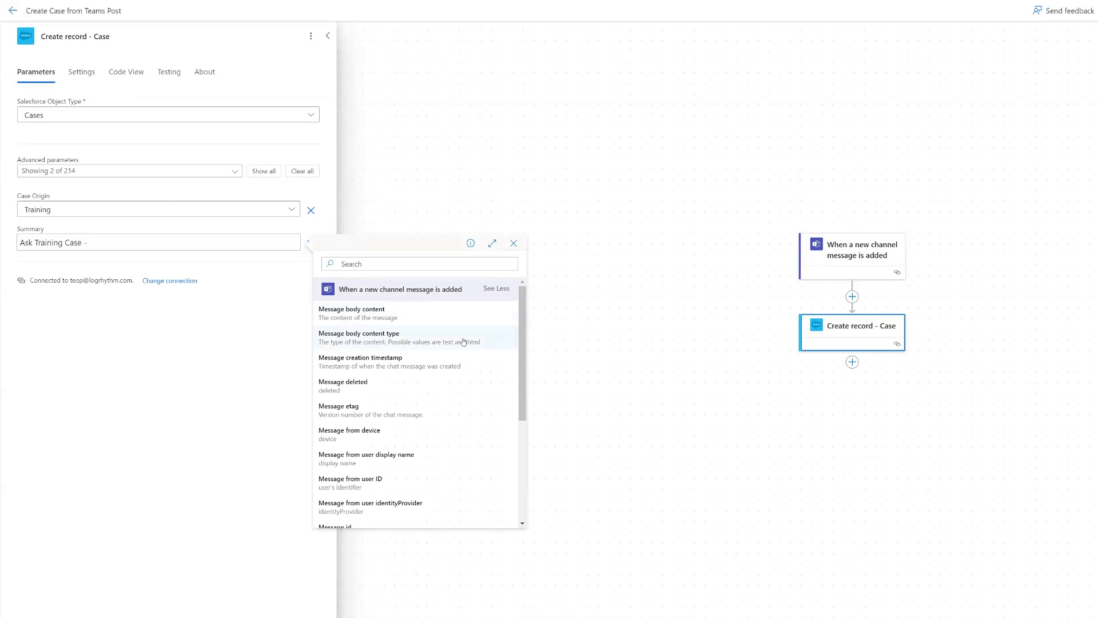
scroll(412, 360, down, 3)
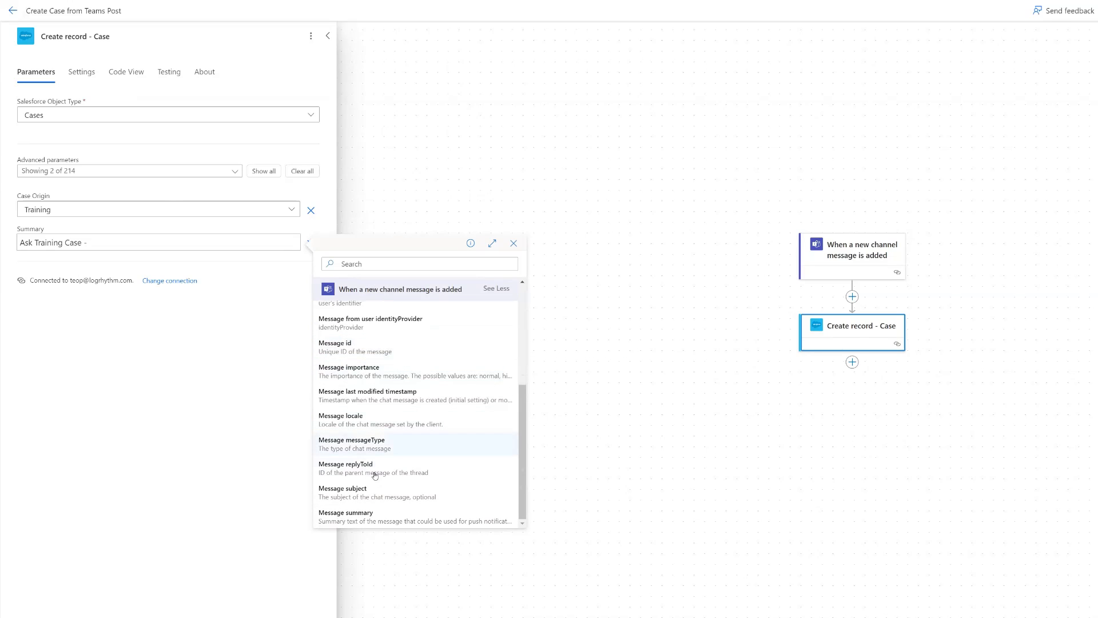
click(373, 491)
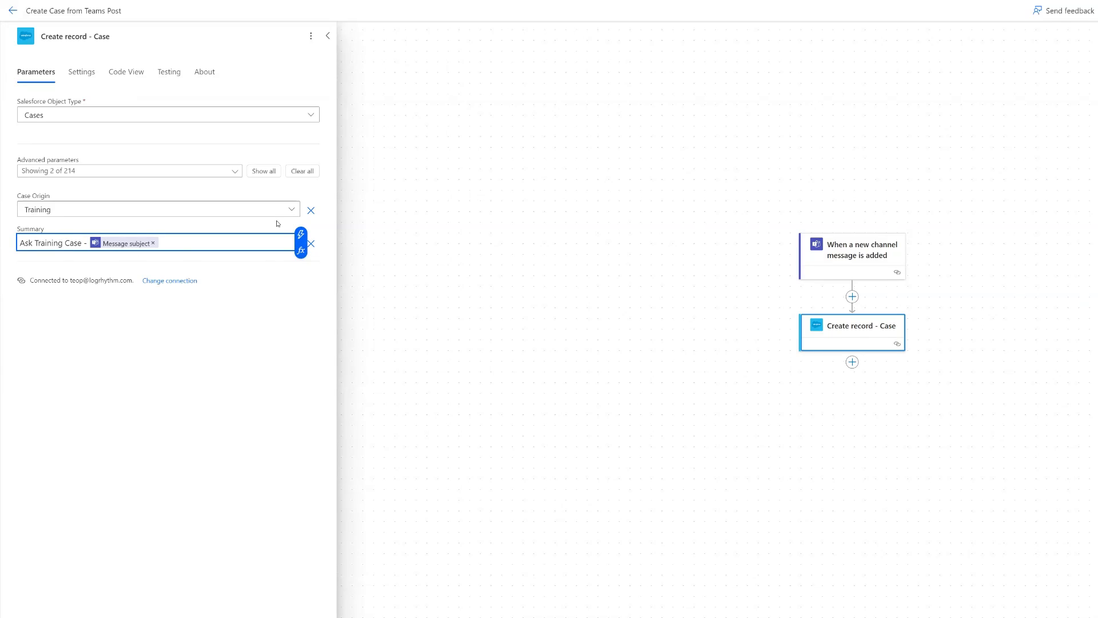
- Add the Details advanced parameter to the case record and enter "x" as its value
click(235, 172)
text(details)
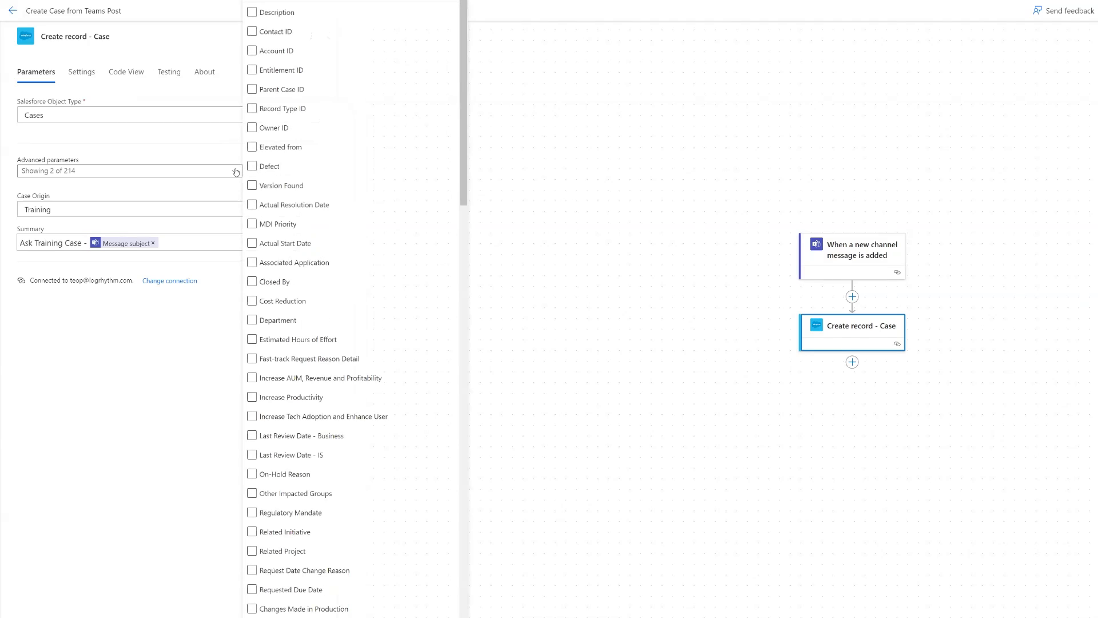
click(252, 198)
click(160, 383)
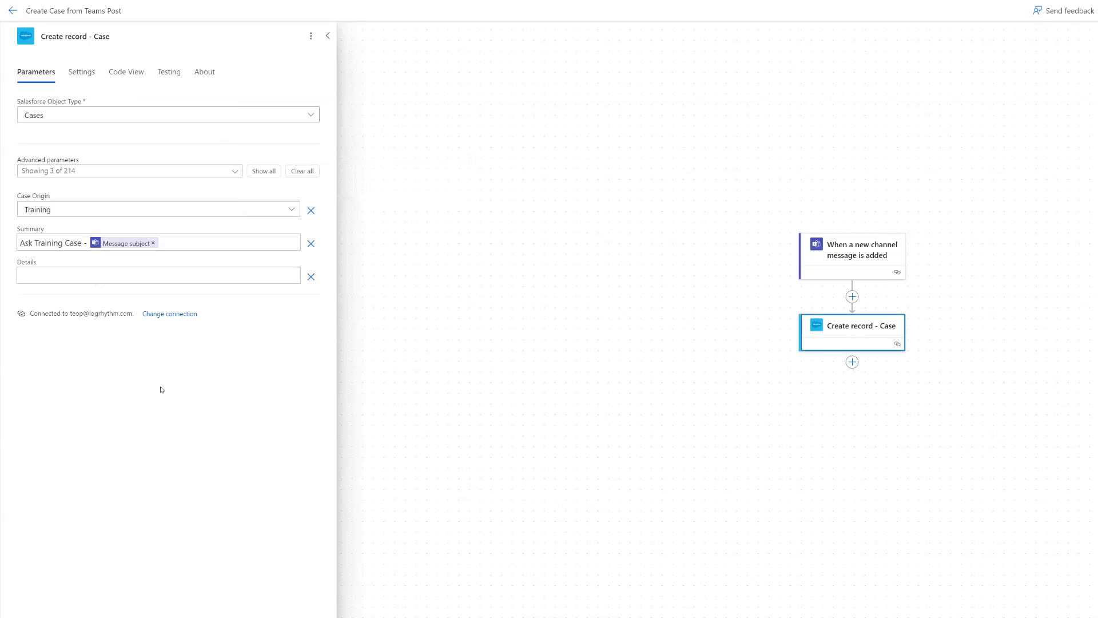
click(137, 277)
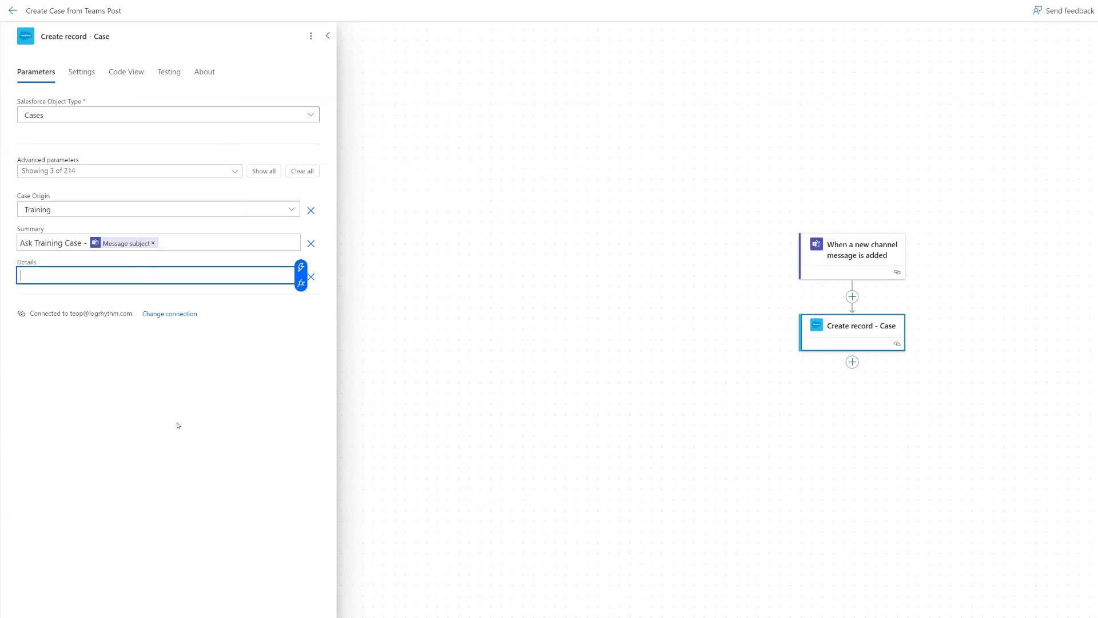
text(x)
- Search the case record's advanced parameters for "training"
click(239, 172)
text(training)
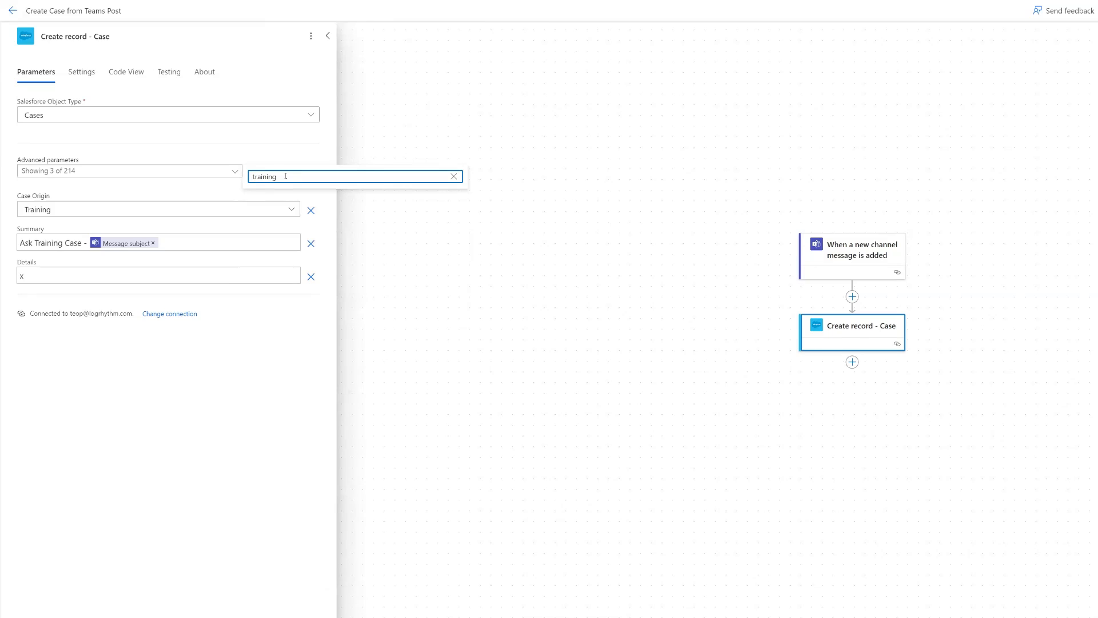
key(BackSpace)
key(BackSpace)
key(BackSpace)
key(BackSpace)
key(BackSpace)
key(BackSpace)
key(BackSpace)
key(BackSpace)
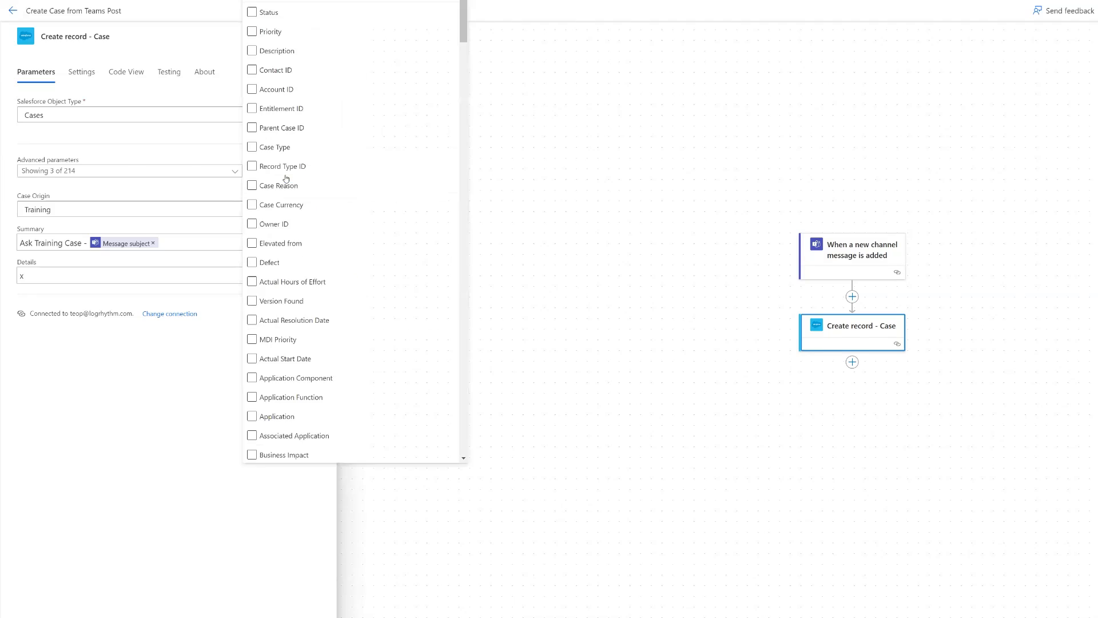
click(595, 245)
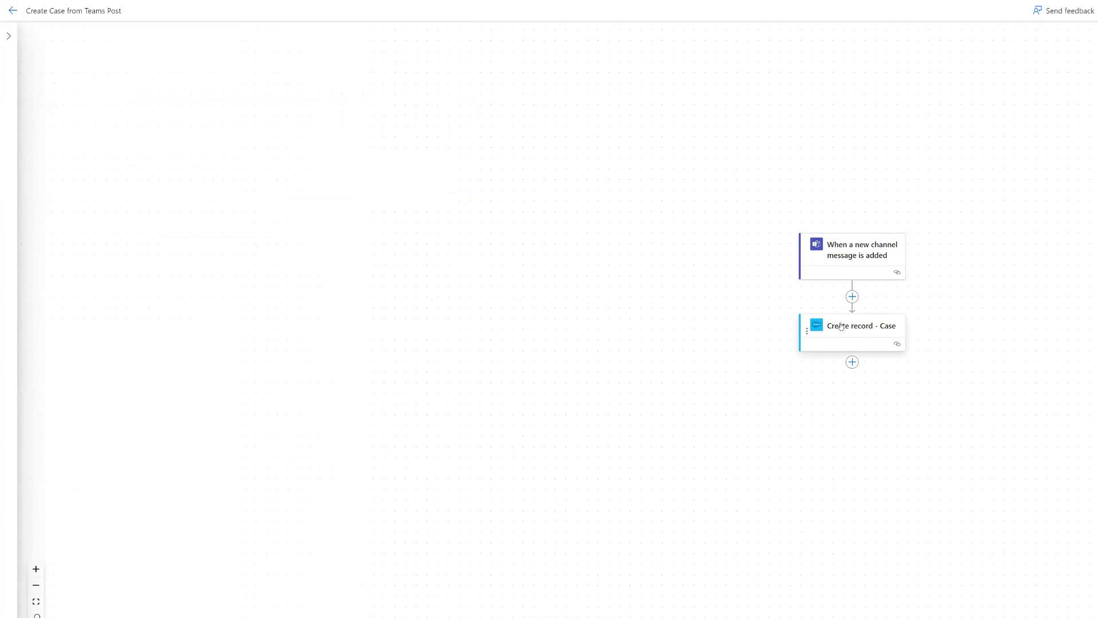
click(835, 325)
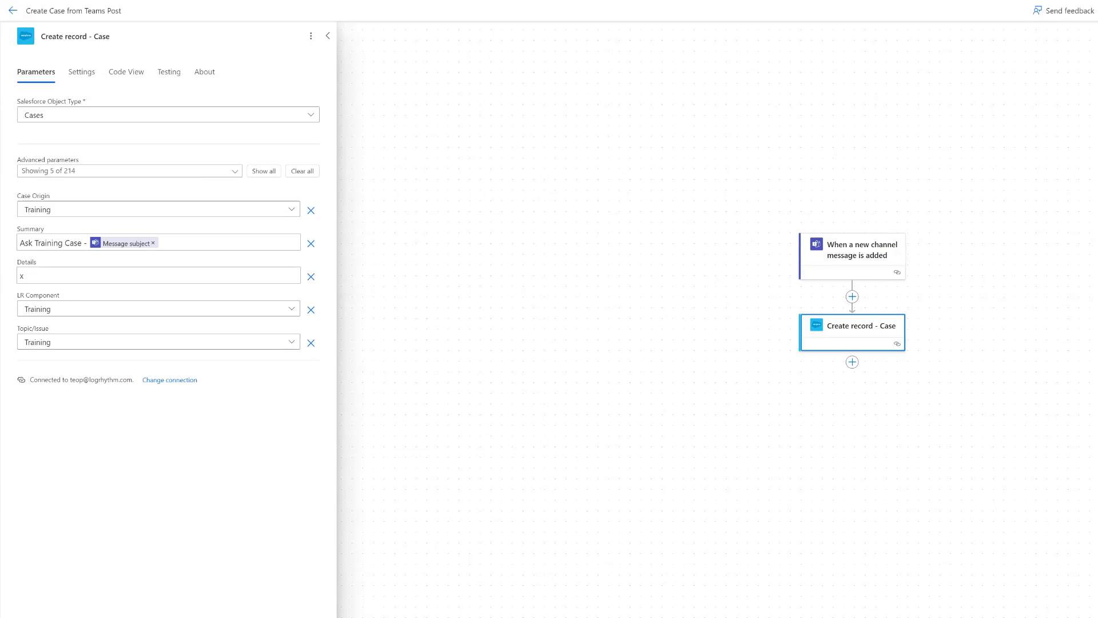
- Insert the Content Conversion action Html to text between the Teams trigger and the Create record - Case action
click(852, 297)
click(892, 288)
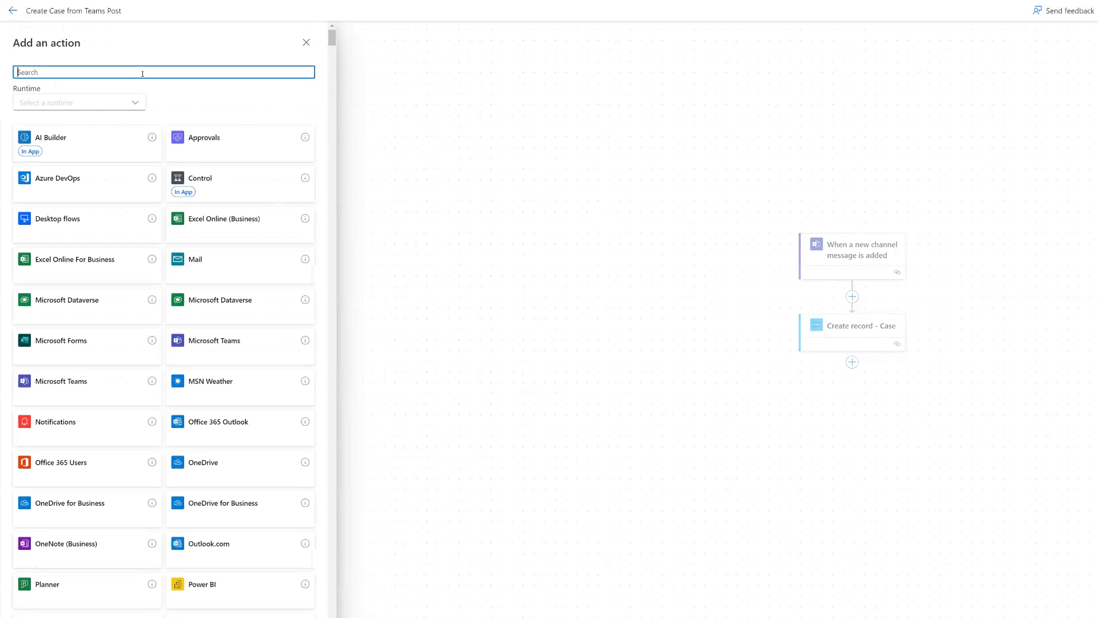
text(htt)
key(BackSpace)
text(tml )
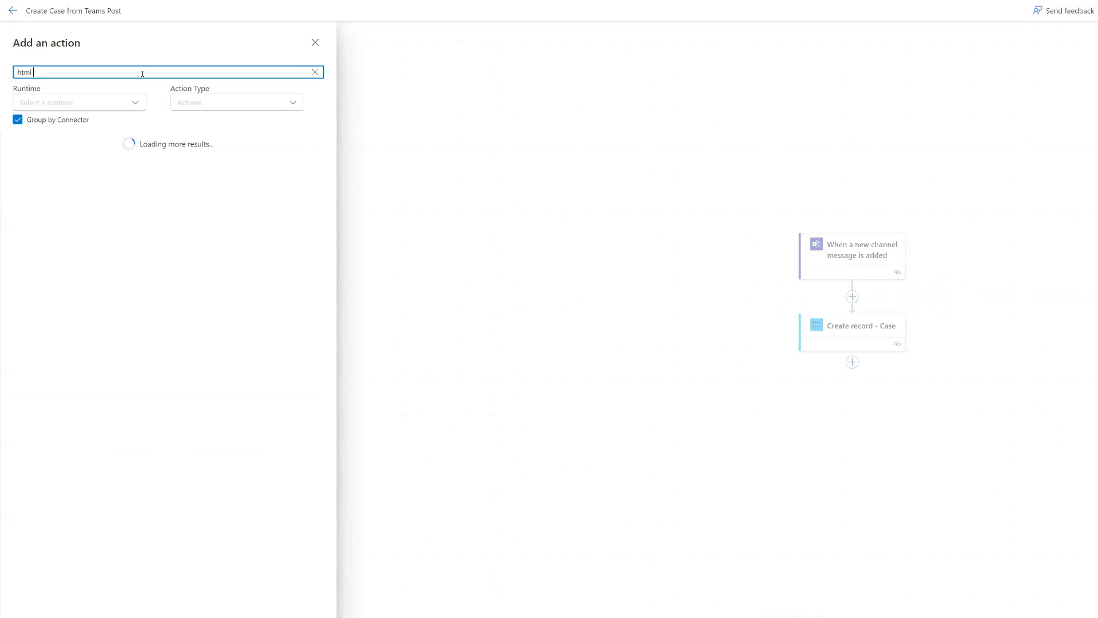
text(to)
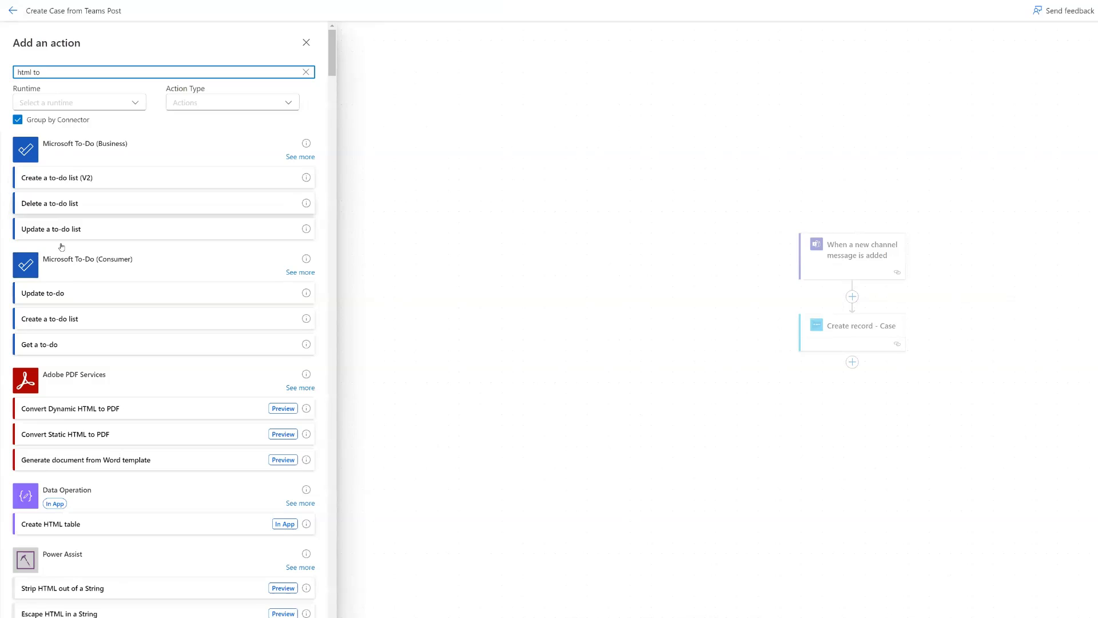
text( text)
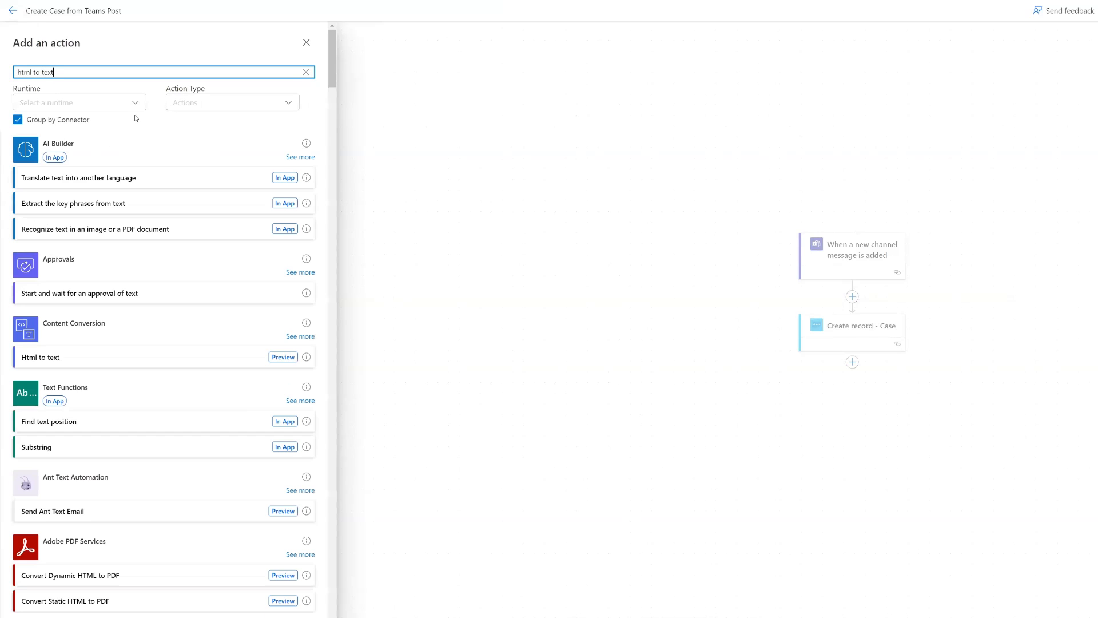
click(76, 358)
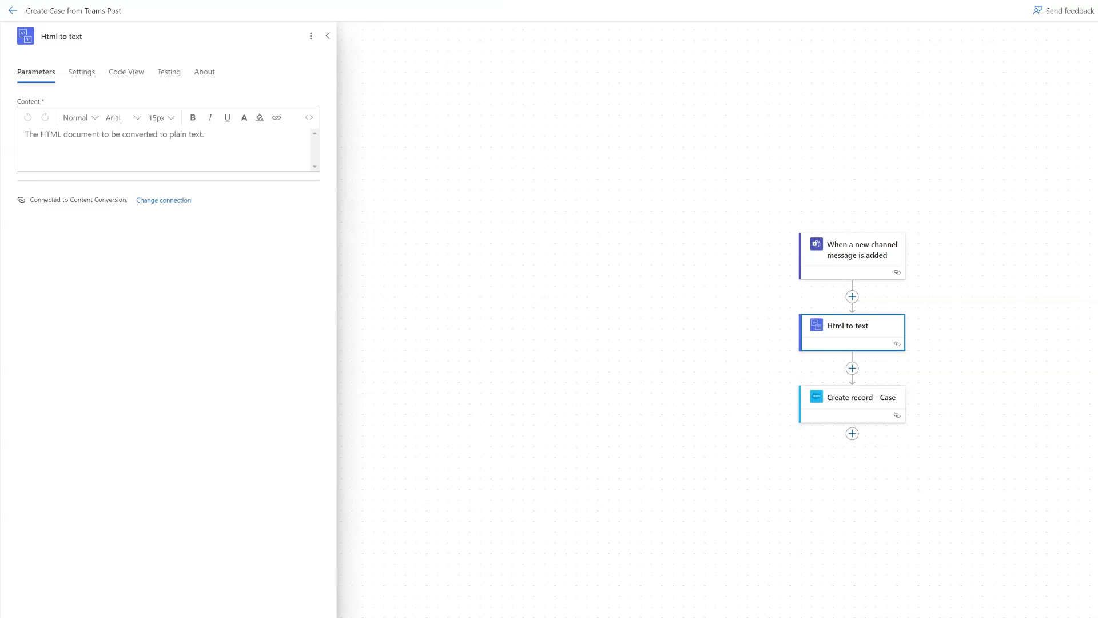
- Set the Html to text content to the Message body content dynamic value from the Teams trigger
click(70, 135)
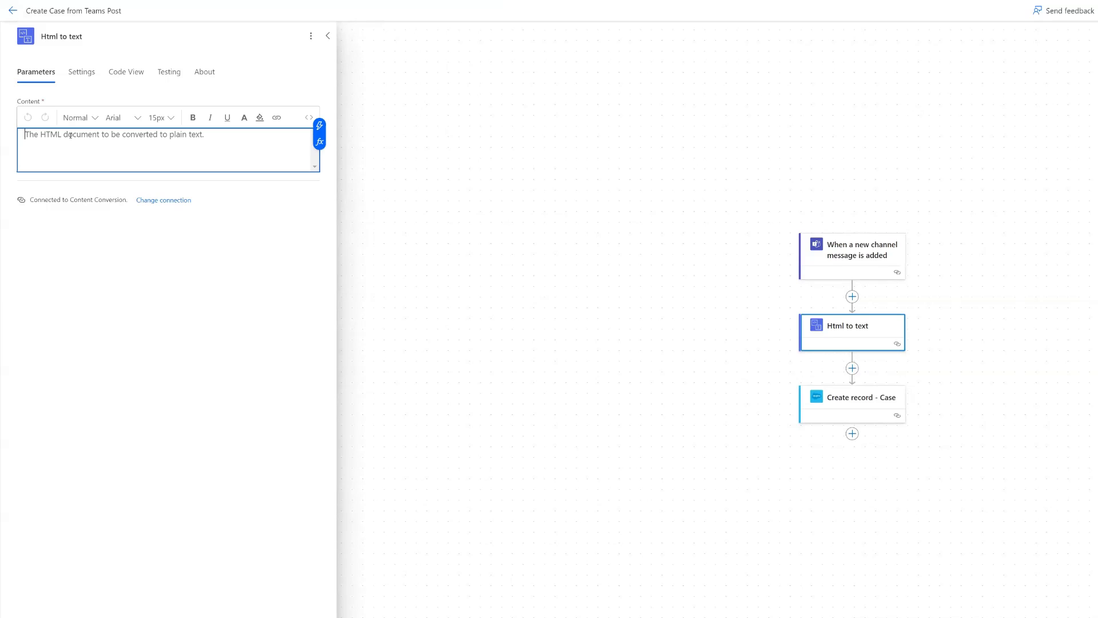
click(320, 125)
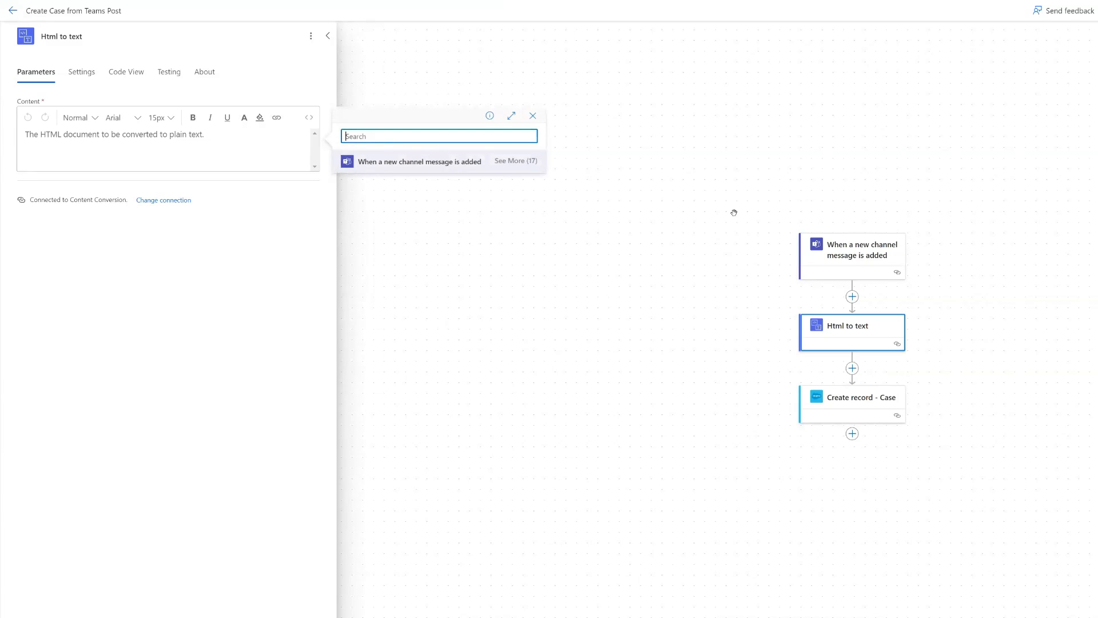
click(514, 161)
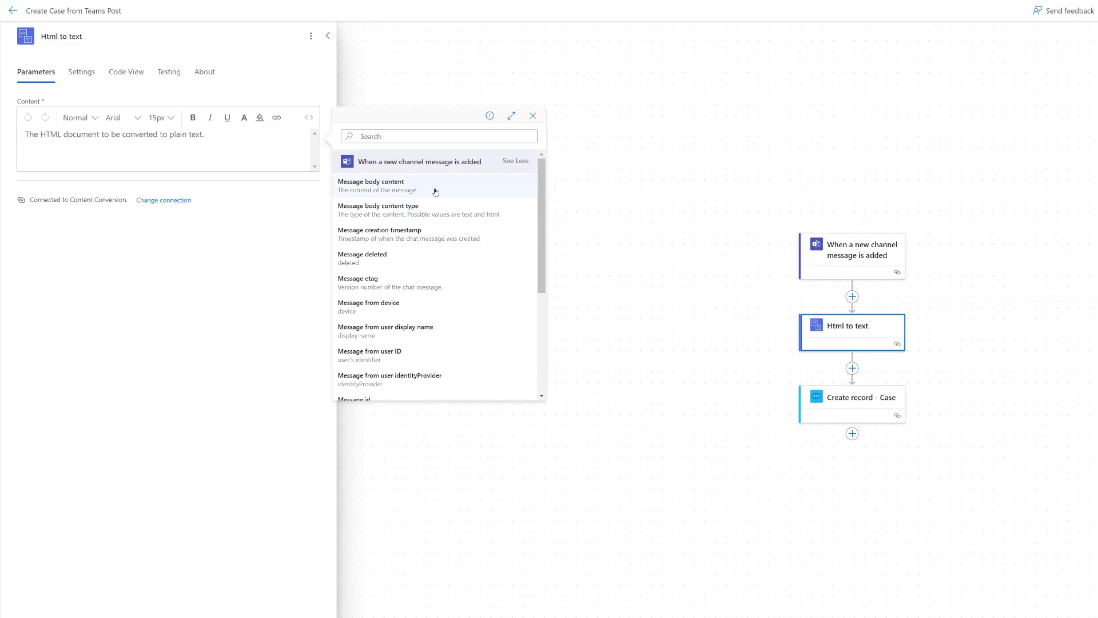
click(405, 182)
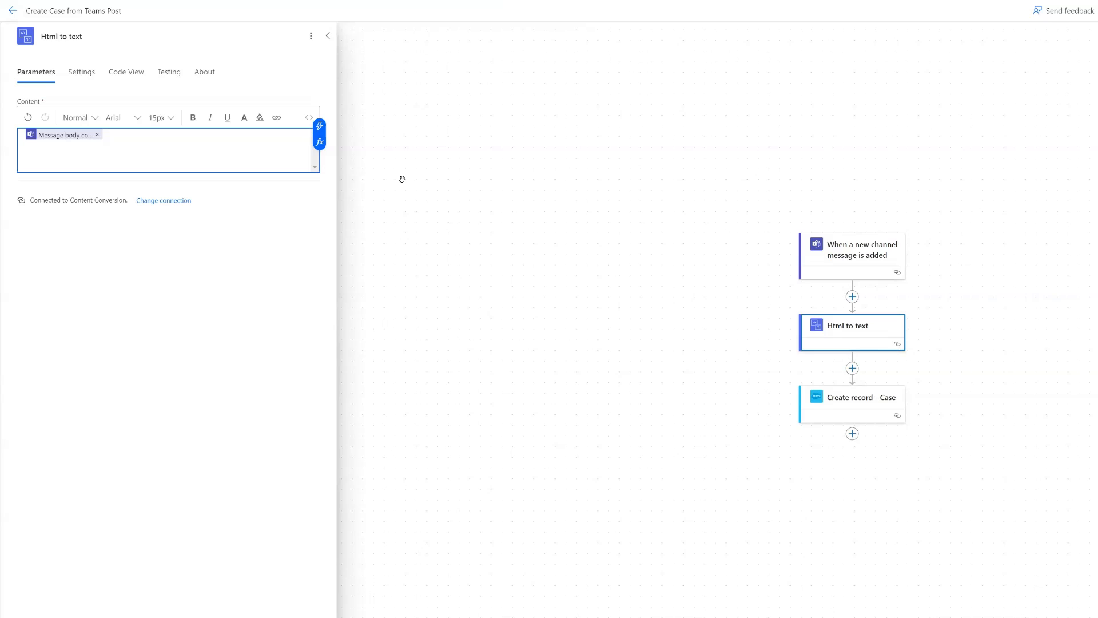
- Insert the AI Builder action Create text with GPT using a prompt after Html to text, with the "Select Category Based on Text Summary" prompt
click(852, 368)
click(903, 360)
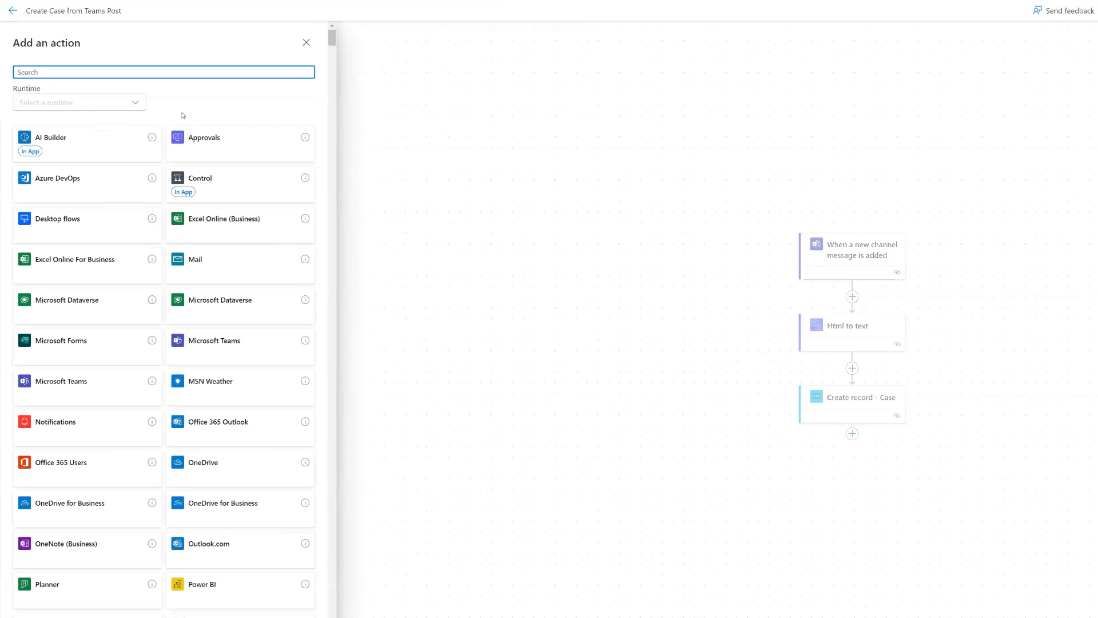
click(51, 145)
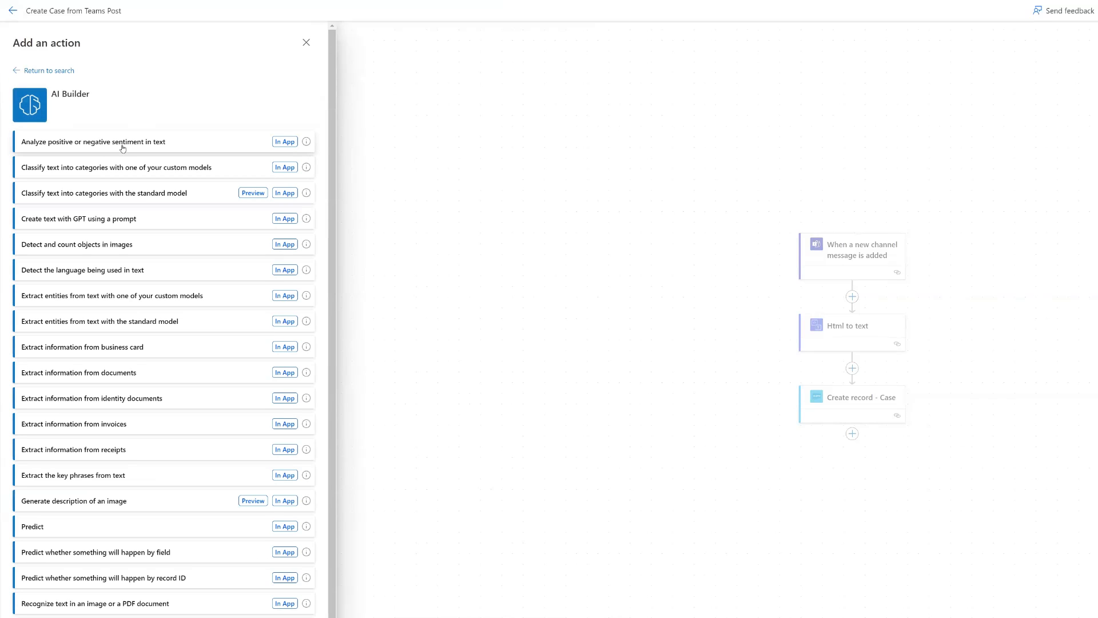
click(117, 220)
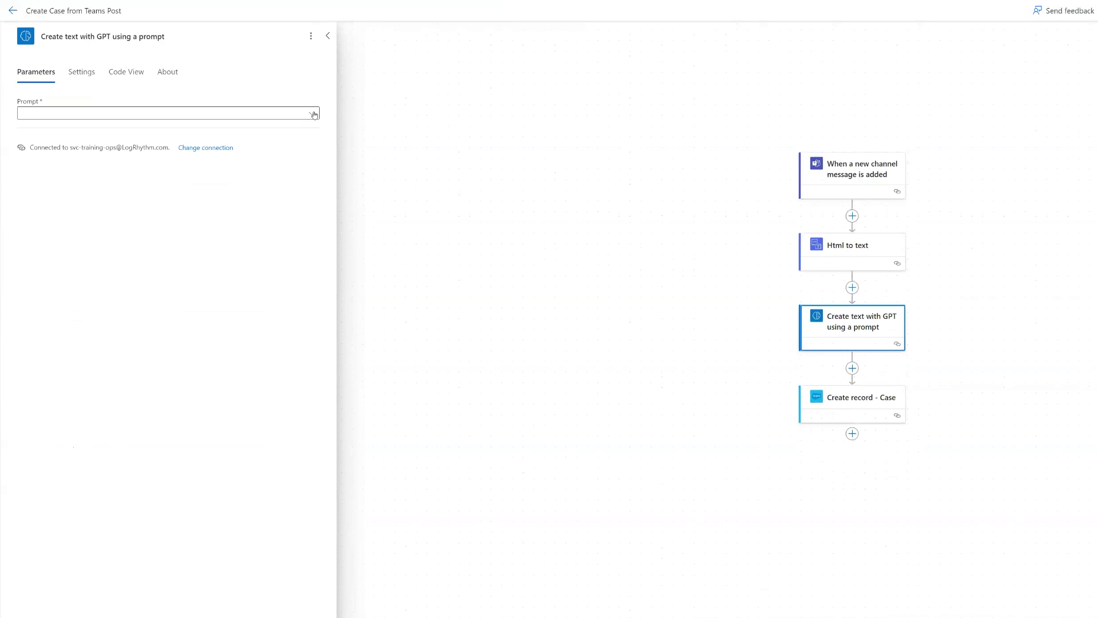
click(314, 115)
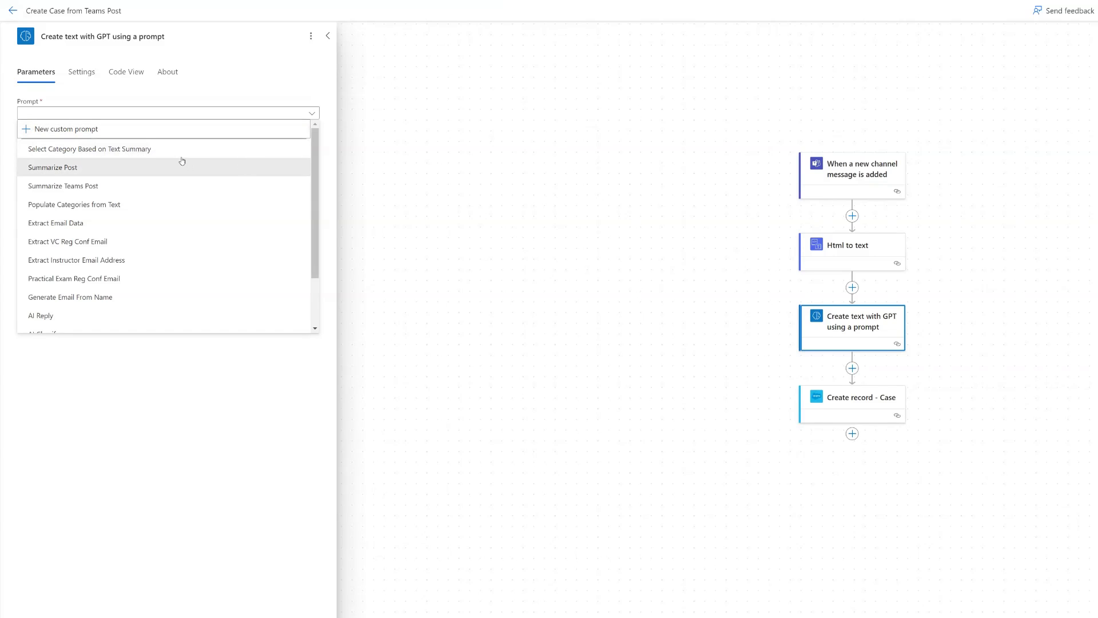
click(113, 150)
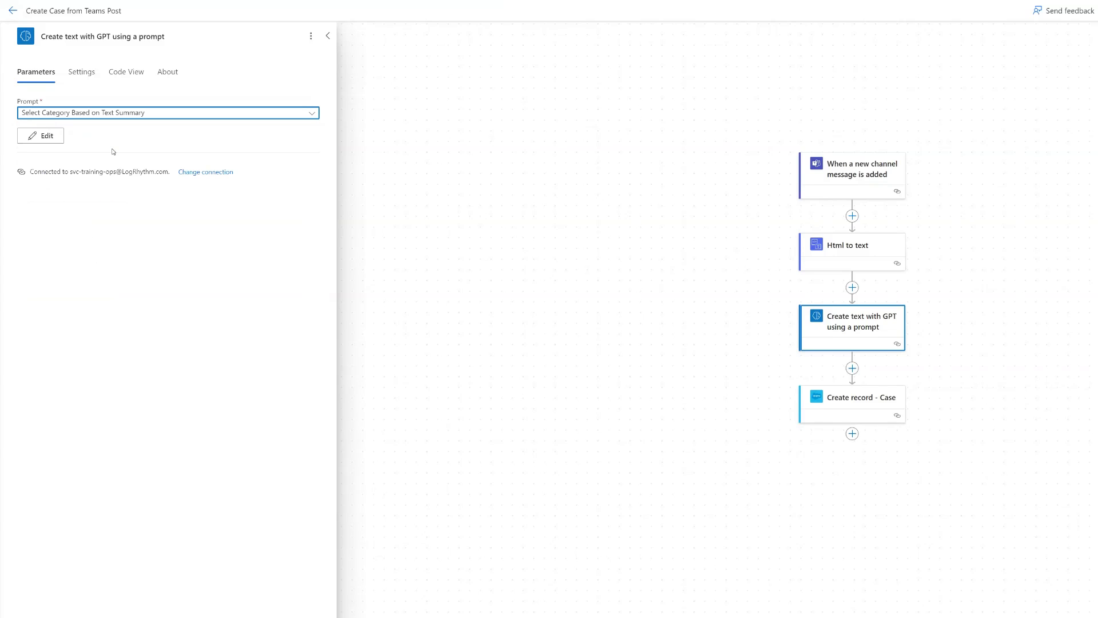
- Open the category prompt for editing, show its input's sample data, and test the prompt with the existing sample
click(40, 135)
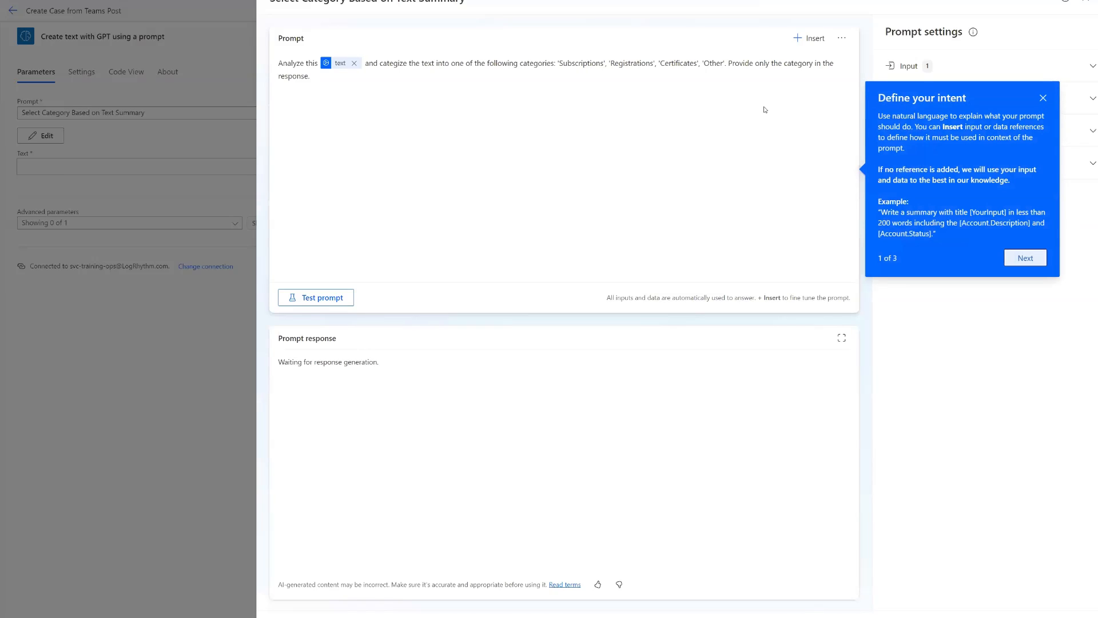
click(355, 78)
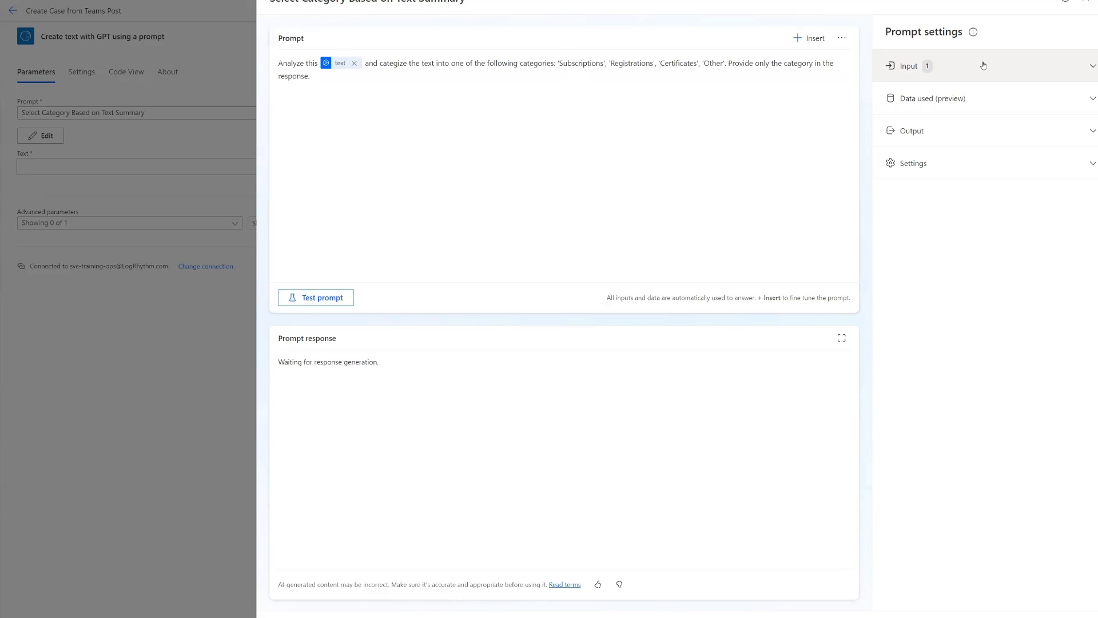
click(1091, 66)
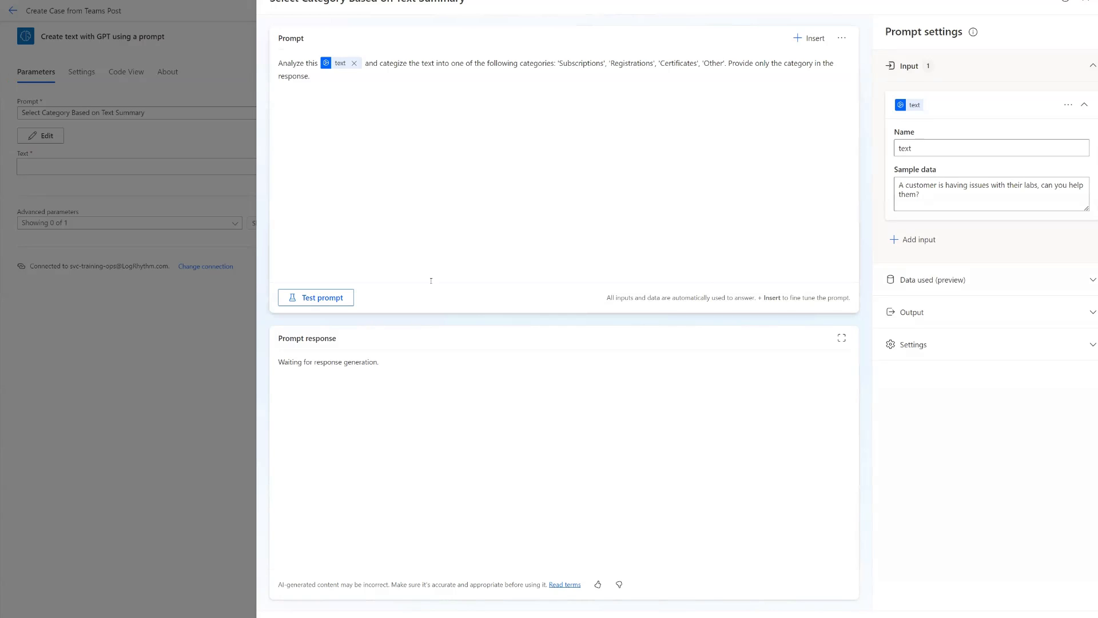
click(323, 302)
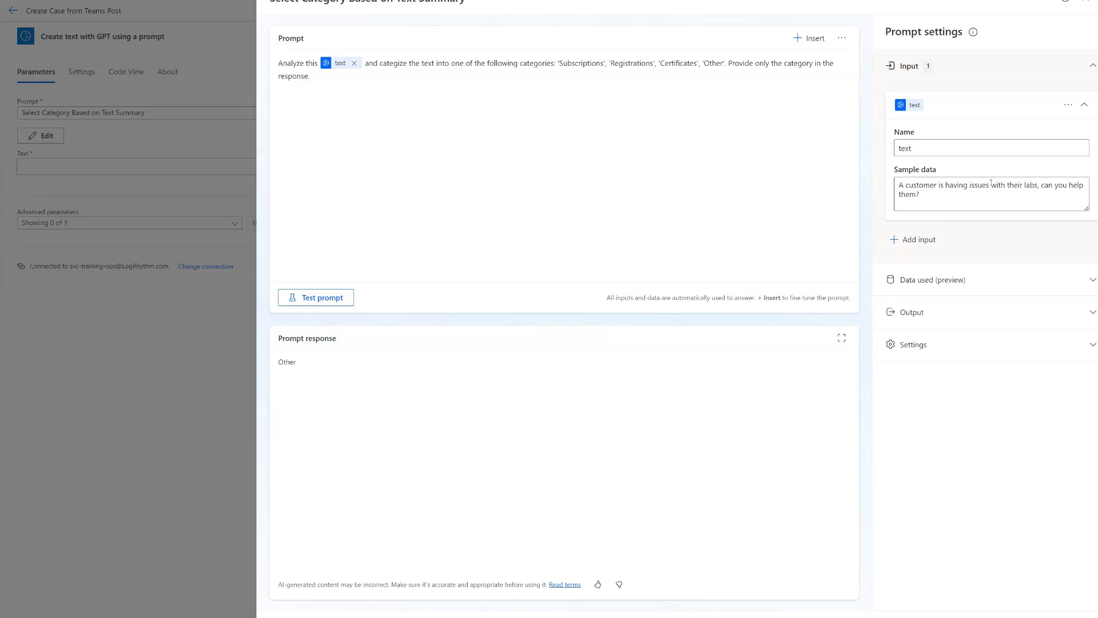
- Replace "labs" with "subscriptions" in the prompt's sample data and test the prompt
double_click(1030, 182)
text(subscriptions)
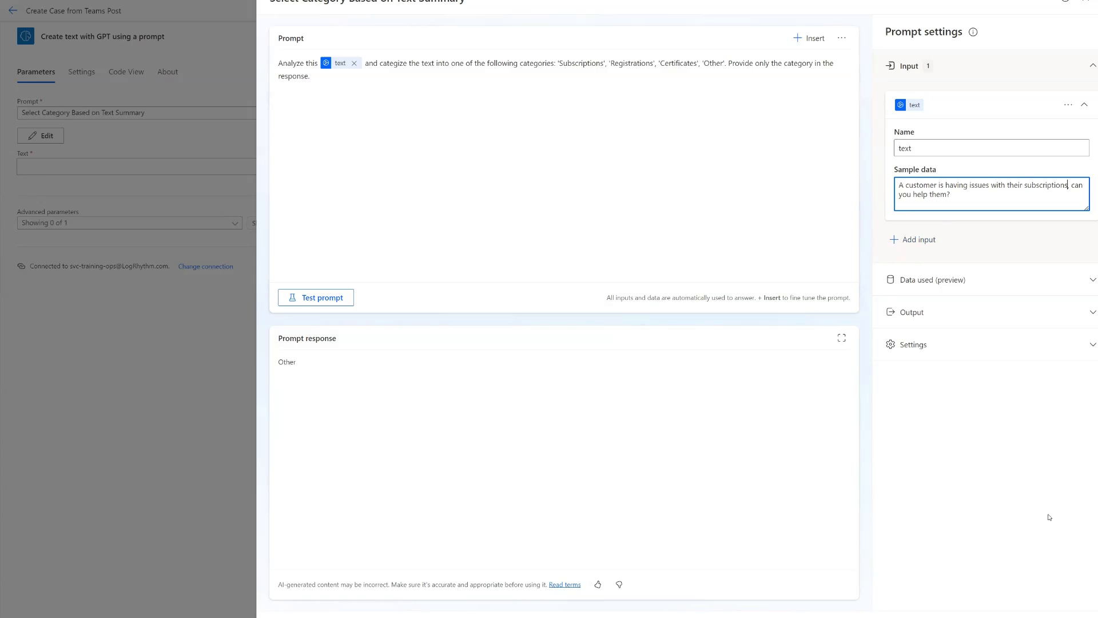
click(299, 300)
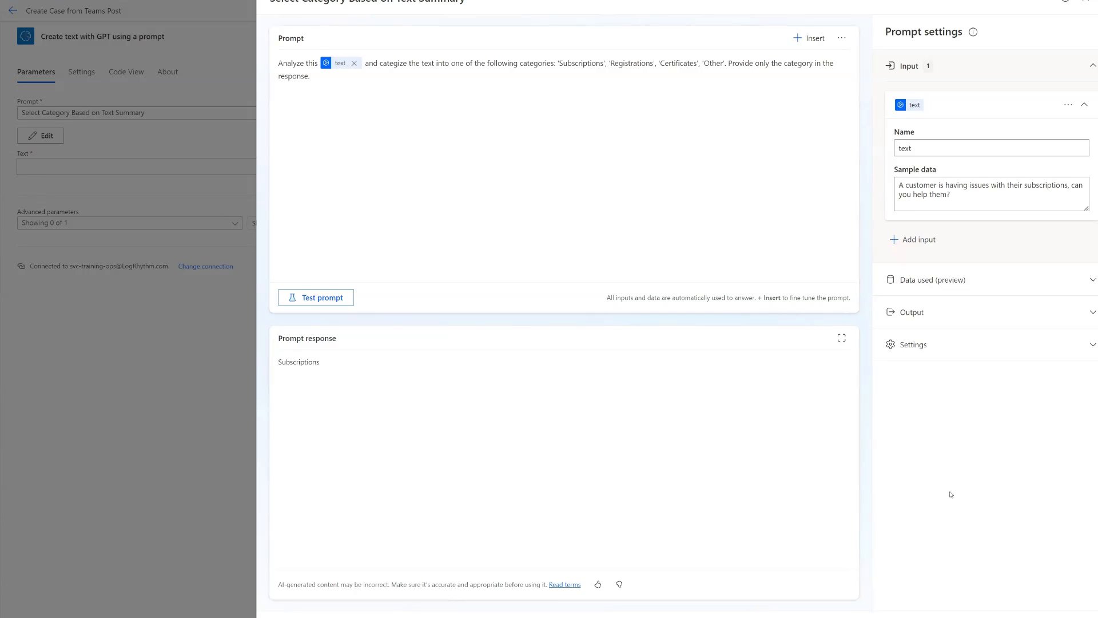
- Replace "subscriptions" with "certifications" in the sample data, test the prompt again, and leave the prompt editor
double_click(1033, 186)
text(certifications)
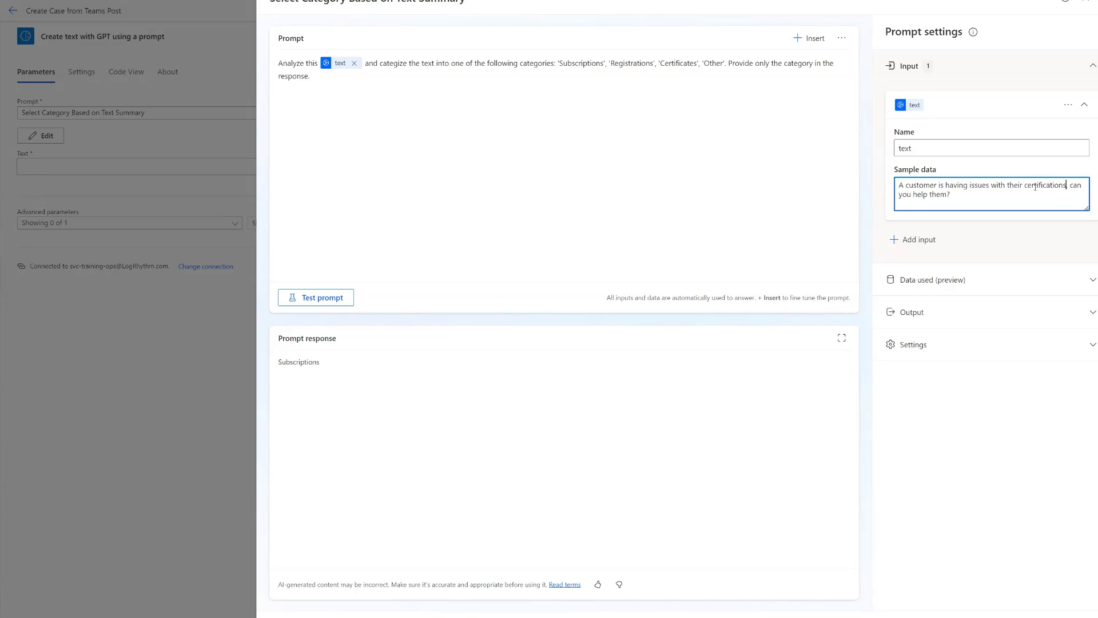
click(319, 296)
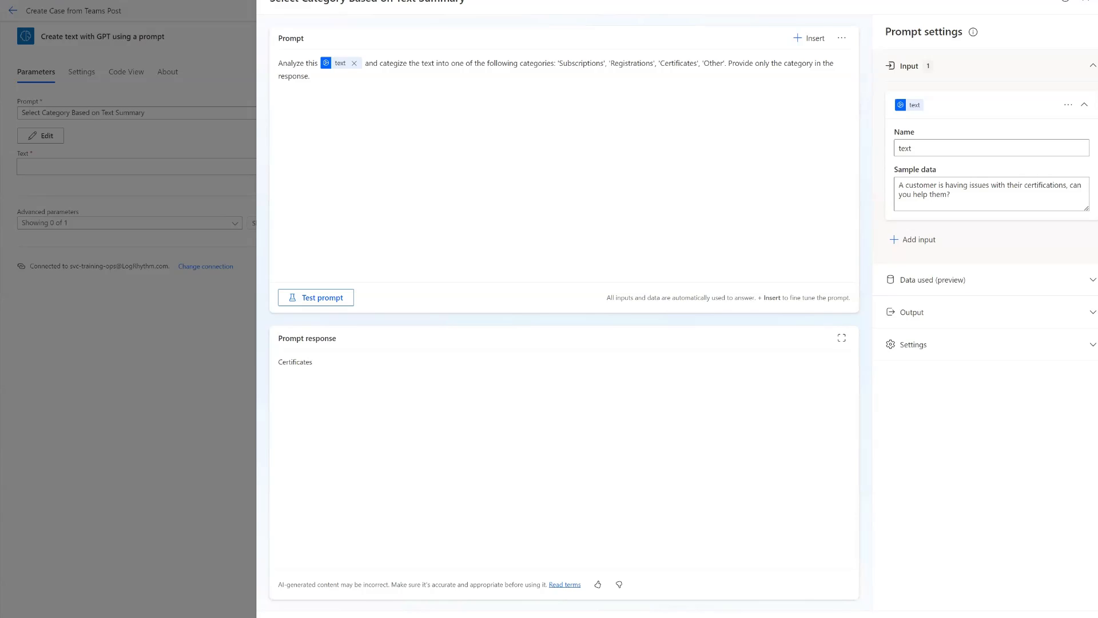
click(966, 617)
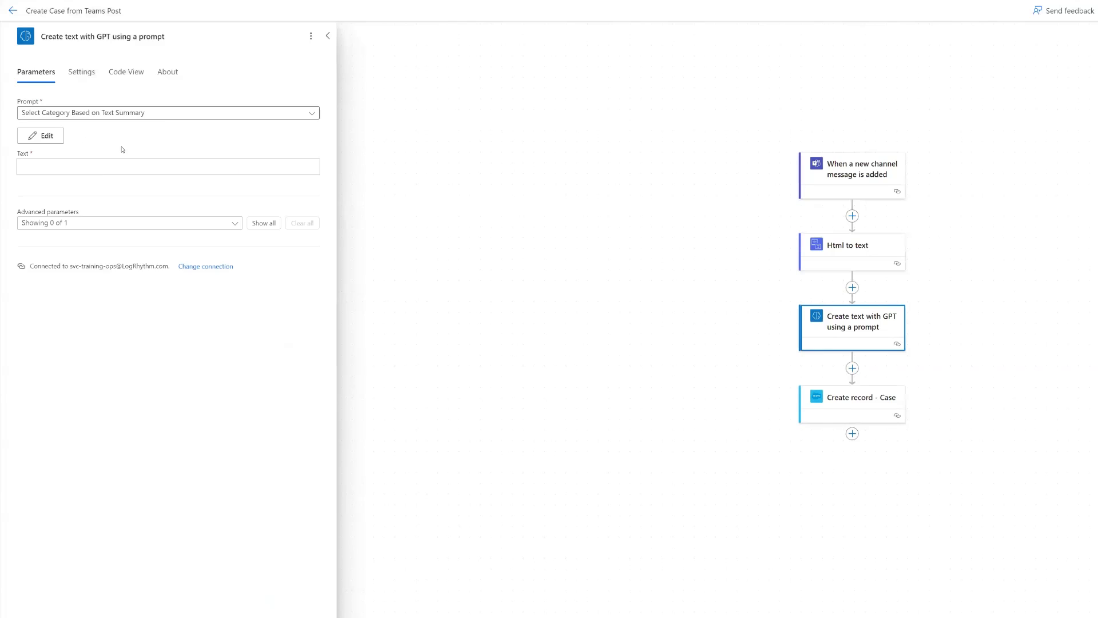
- Set the GPT prompt's Text input to the plain text content output of Html to text
click(106, 168)
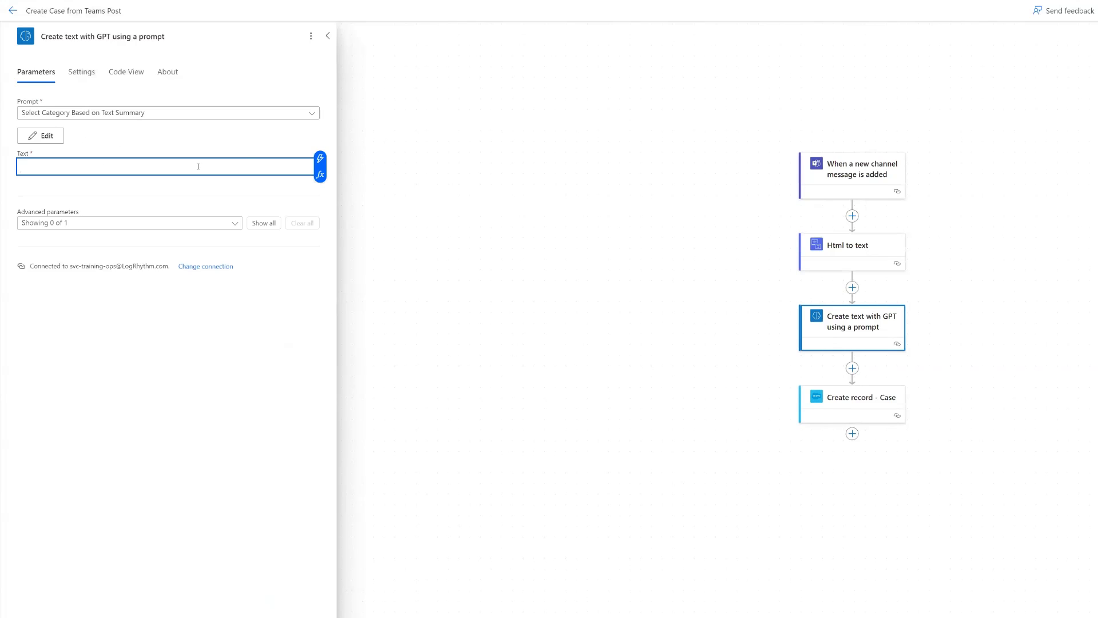
click(321, 160)
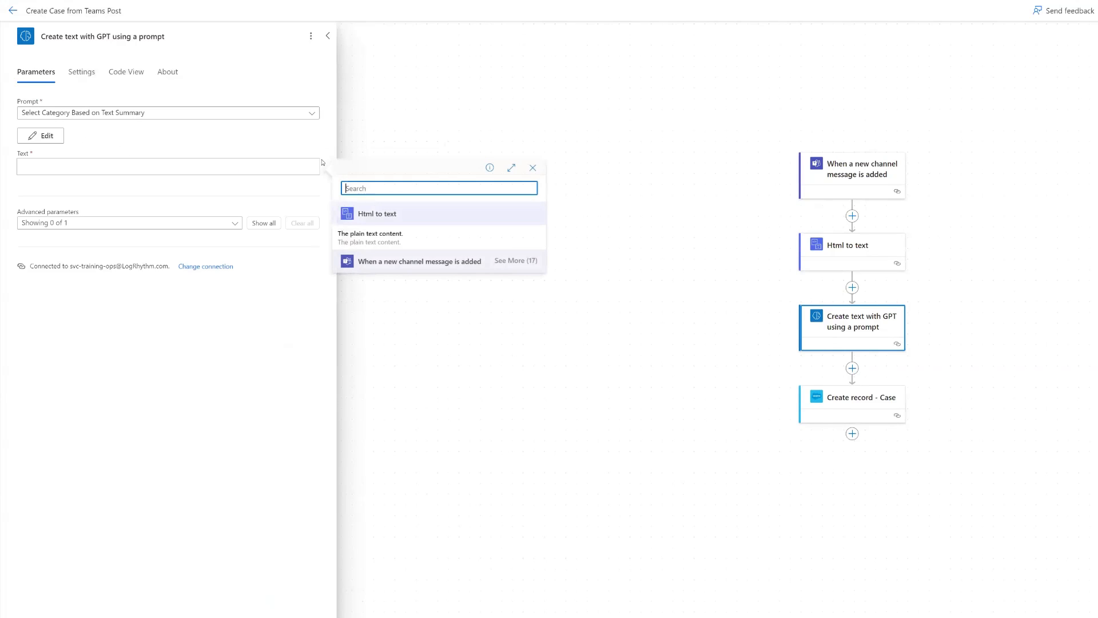
click(382, 237)
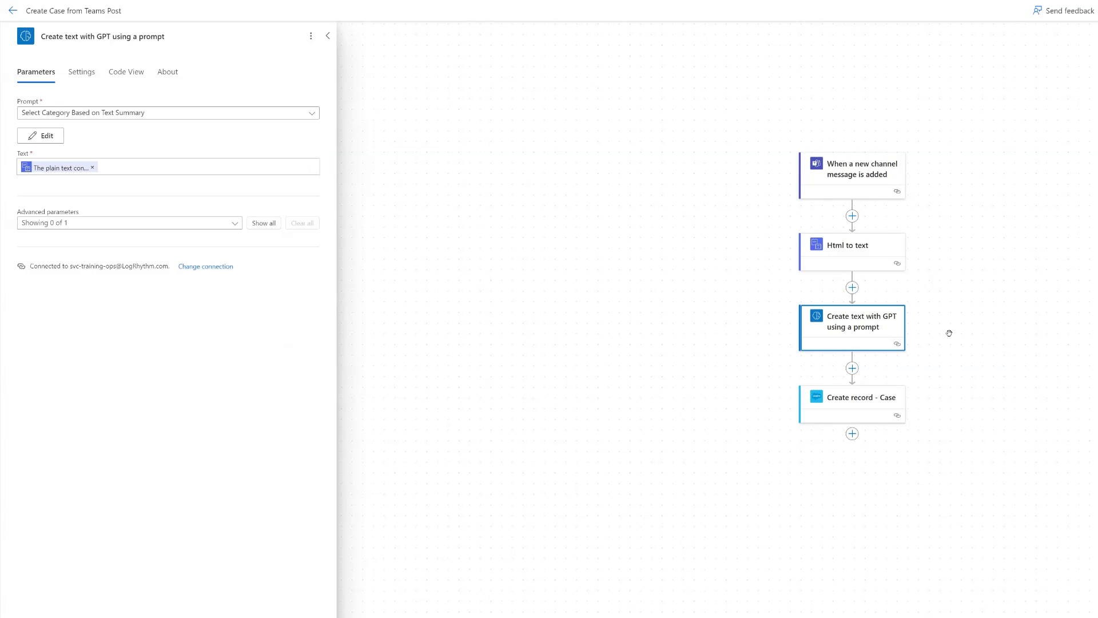
- Insert a Data Operation Compose action between the GPT prompt action and the Create record - Case action
click(852, 369)
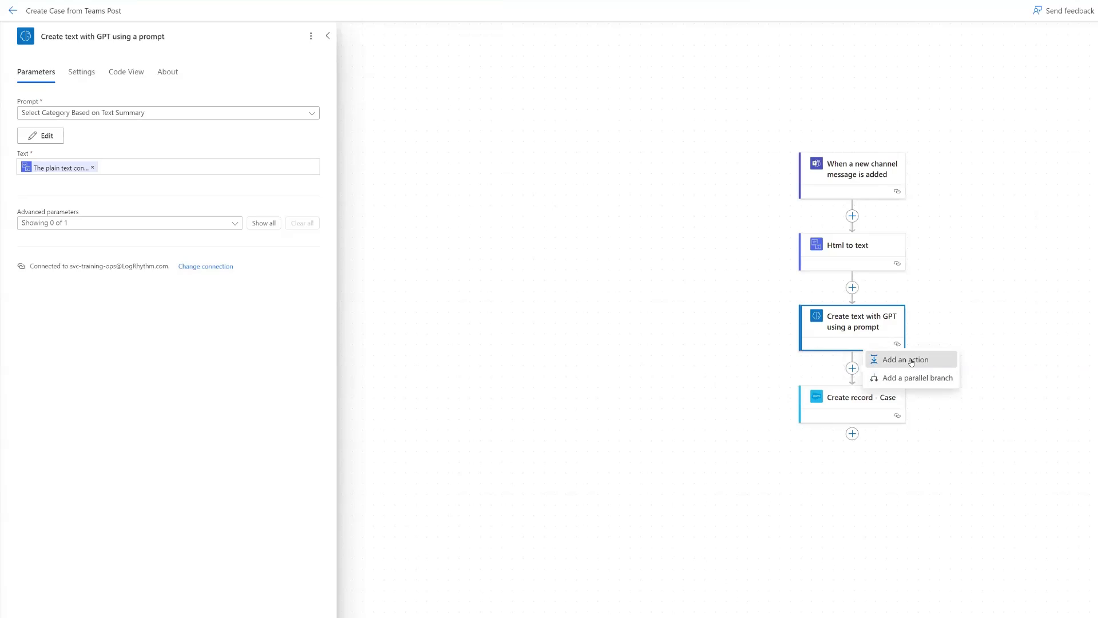
click(903, 360)
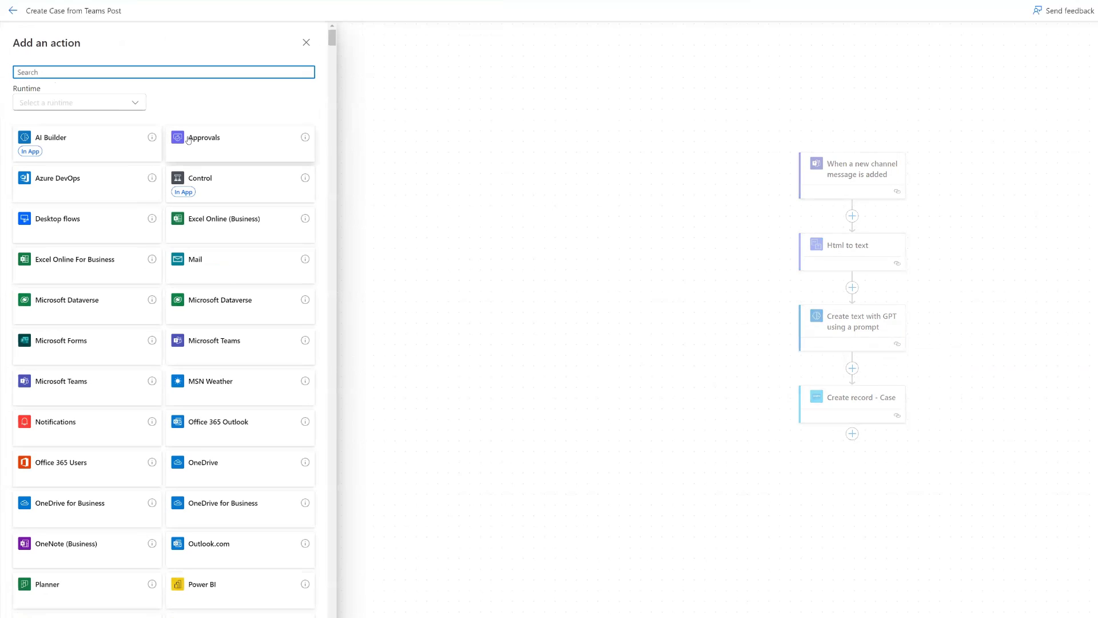
text(compose)
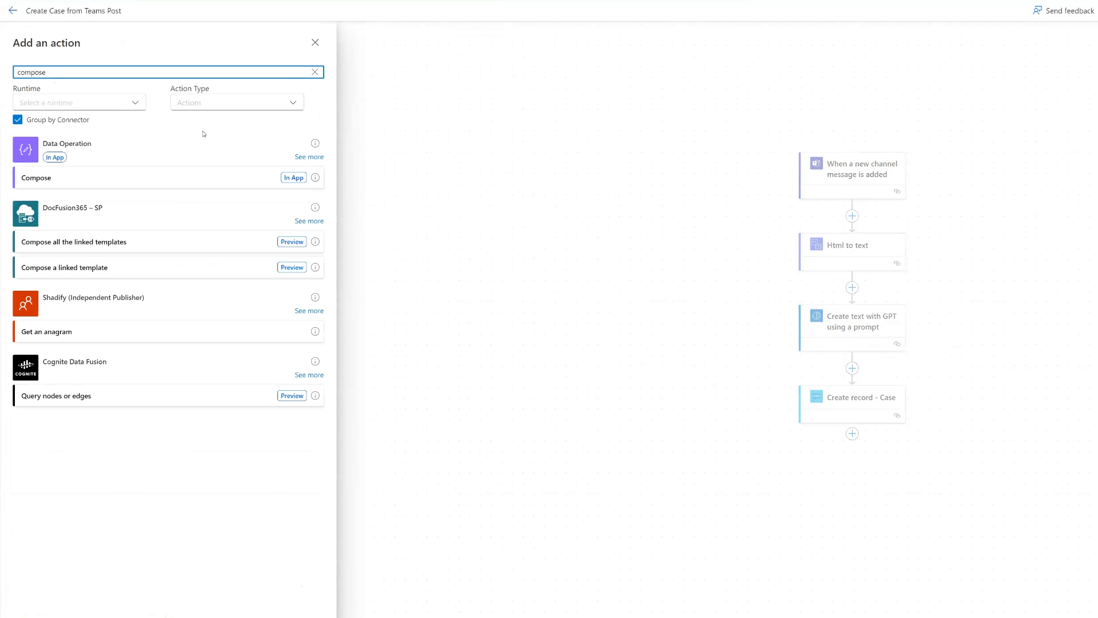
click(84, 180)
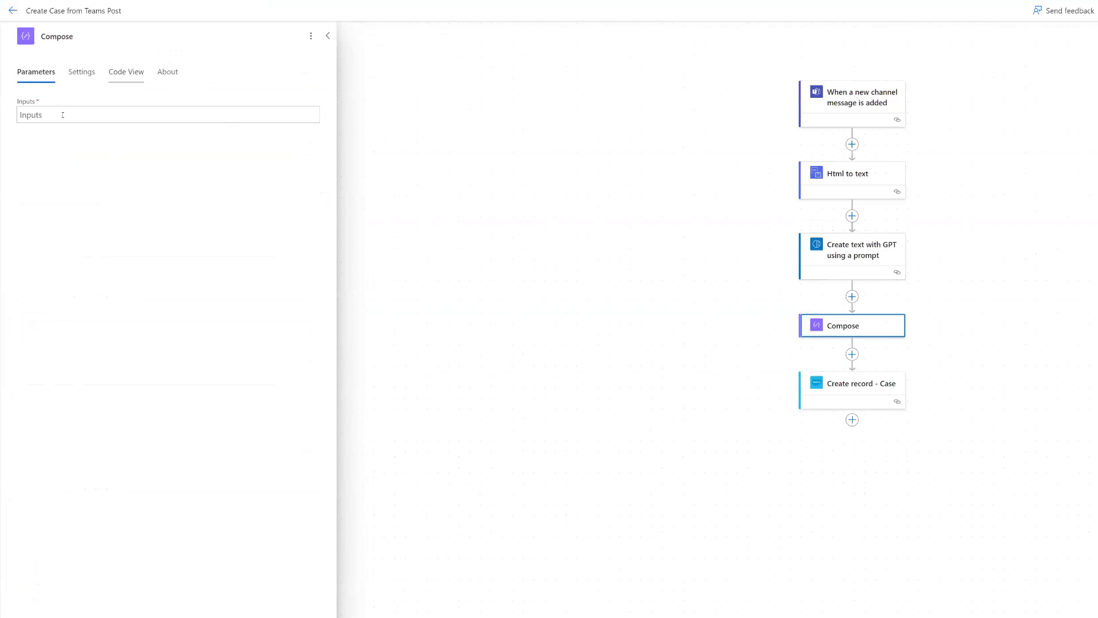
- Rename the Compose action to "Compose - Case Details"
click(63, 114)
click(114, 38)
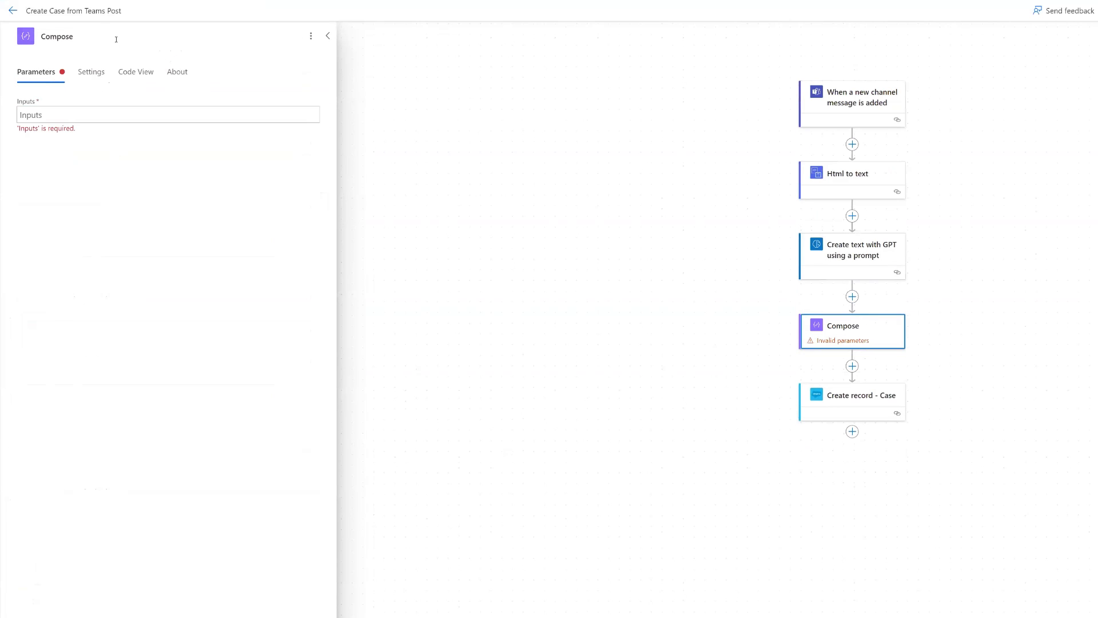
text(- Case Details)
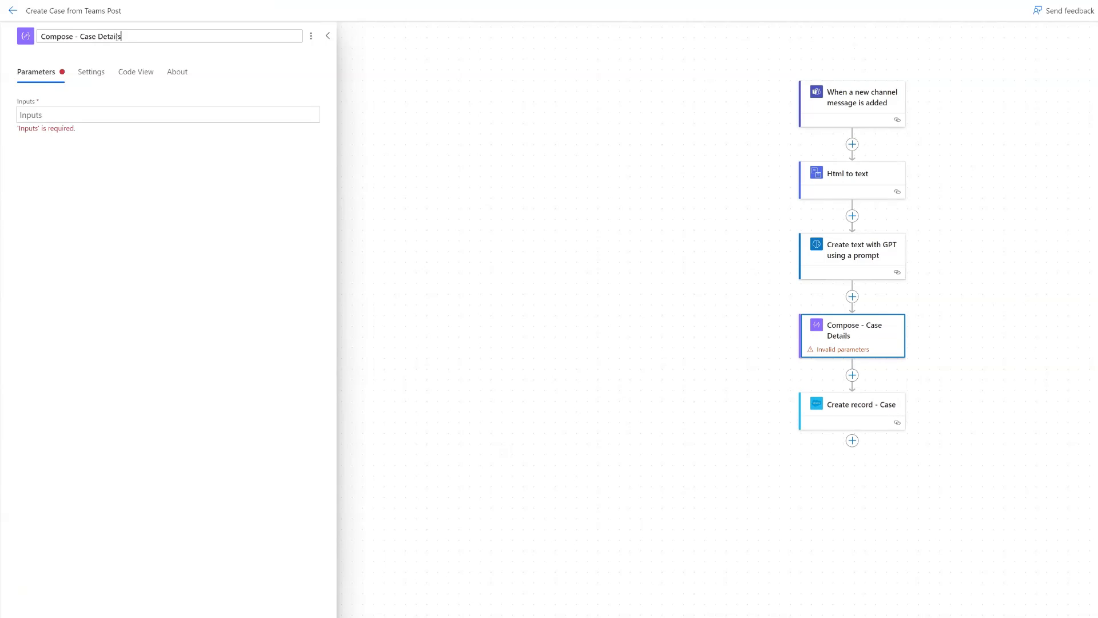
click(483, 222)
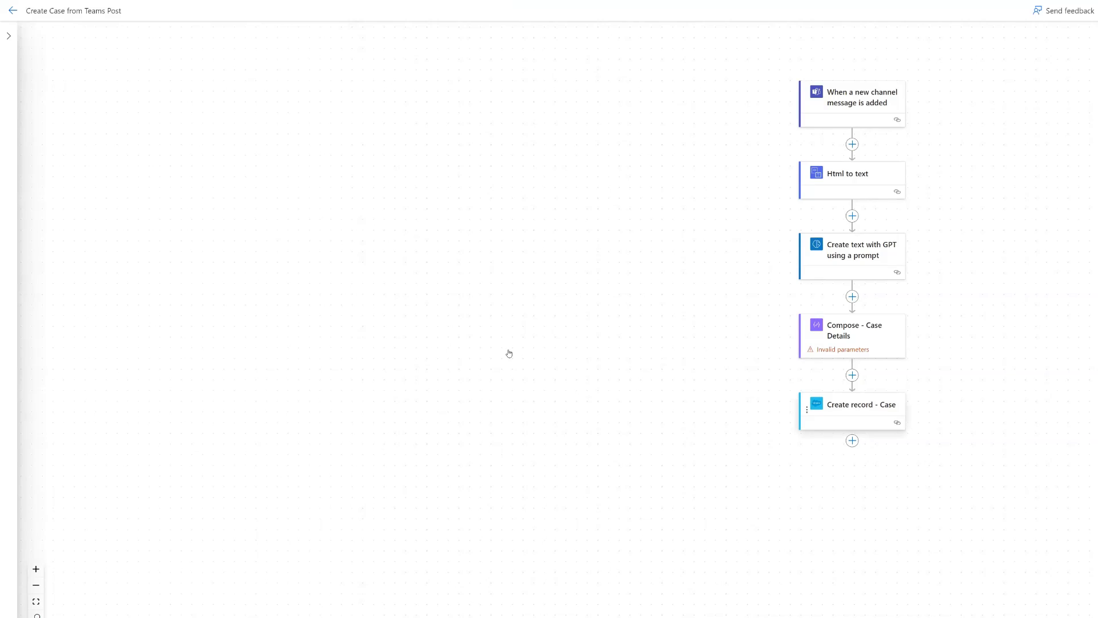
- Fill Compose - Case Details with the plain text content, "Post created by" the user display name, the Ask Training Channel link and the flow link, separated by <br>
click(825, 404)
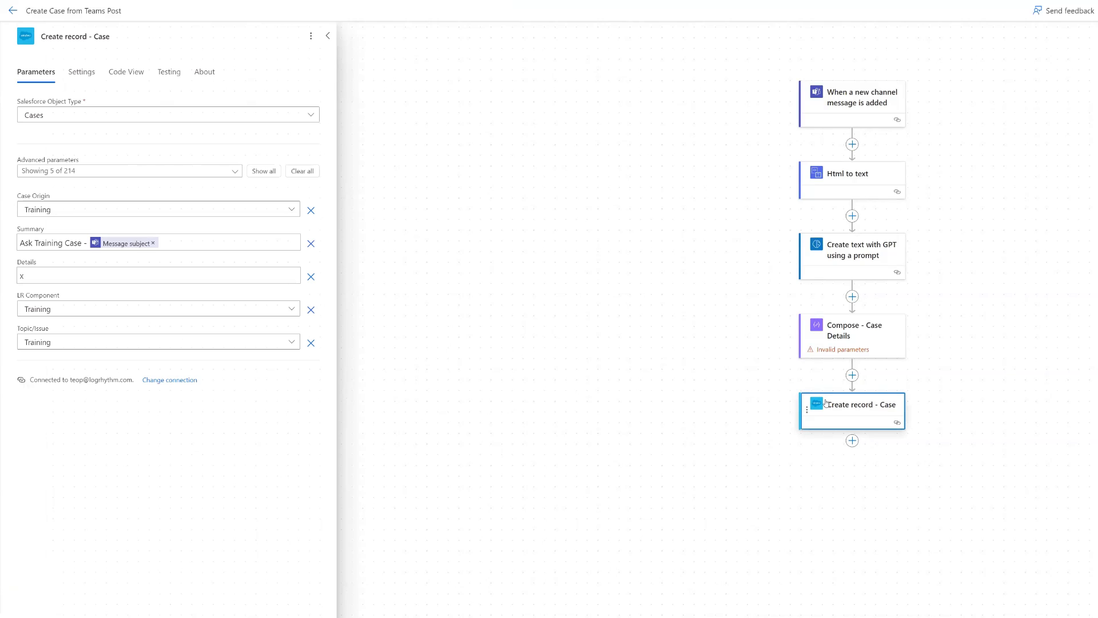
click(65, 272)
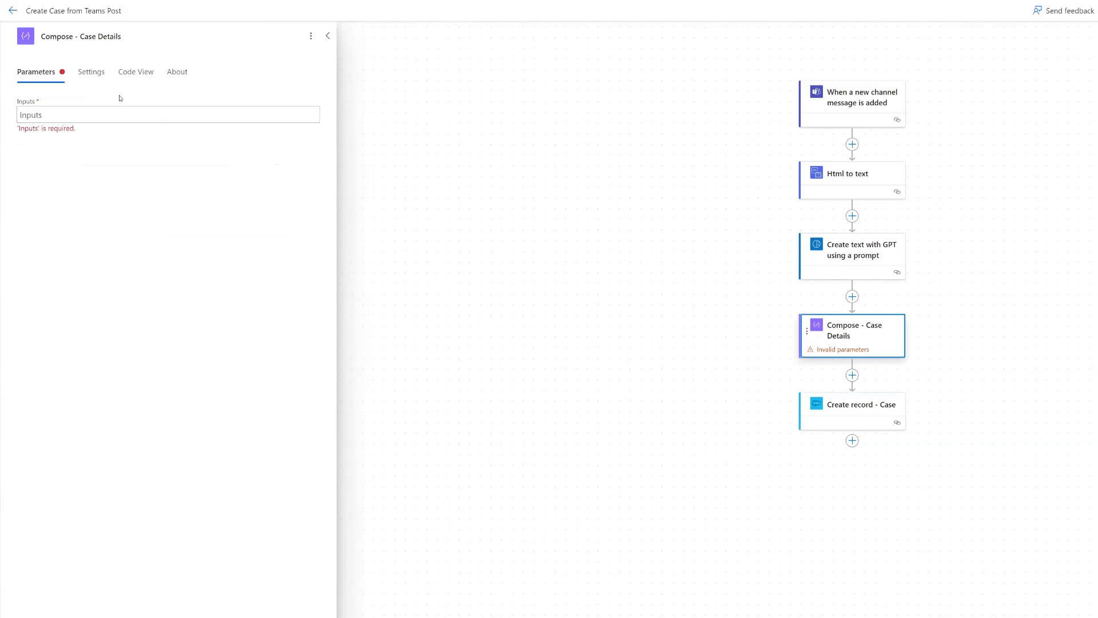
click(63, 117)
click(154, 115)
click(167, 116)
text(The plain text con... <br> <br> Post created by Message from us... <br> <br> <a href="https://teams.microsoft.com/l/channel/19%3A25919beab02948f6a2d1fe7d703b4e34%40thread.skype/Ask%20Training?groupId=a615c41b-ff76-4da8-b41c-b599c6311a0c&tenantId=643bc53f-d0ae-4e65-af7b-2e3a0db367e1">Link to Ask Training Channel</a> <br> <br> This case was auto-created by the Power Automate cloud flow <a href="https://make.powerautomate.com/environments/Default-643bc53f-d0ae-4e65-af7b-2e3a0db367e1/flows/0f1736b9-7165-4ca6-b090-2c0f21410adf/details">Administrative - Create Case from Teams Post</a>)
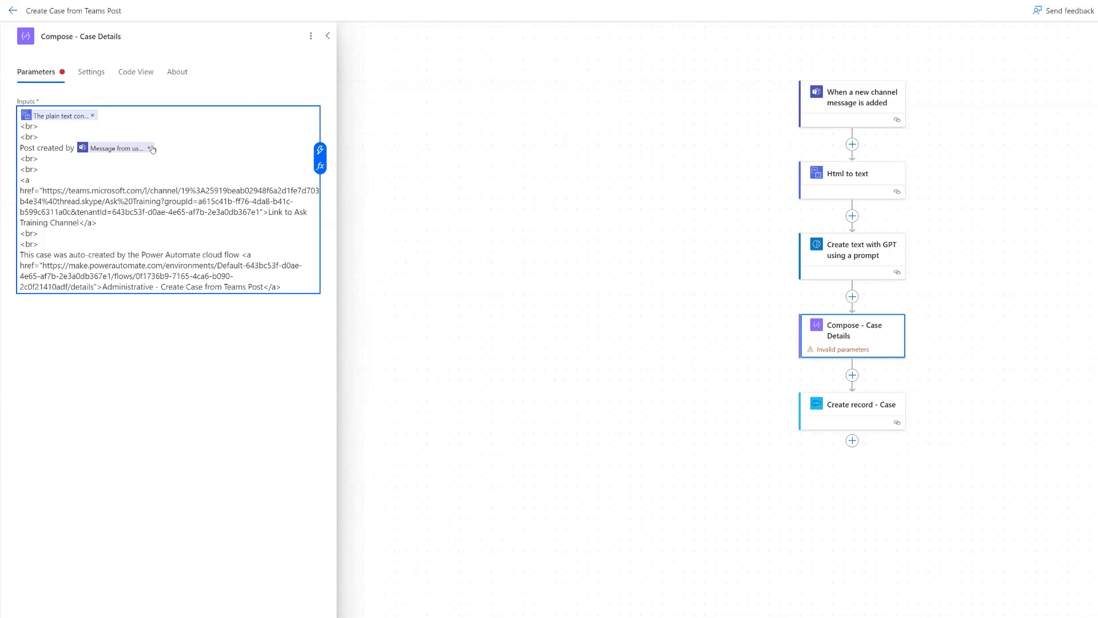
- Replace the token after "Post created by" with the channel message trigger's Message from user display name
click(148, 148)
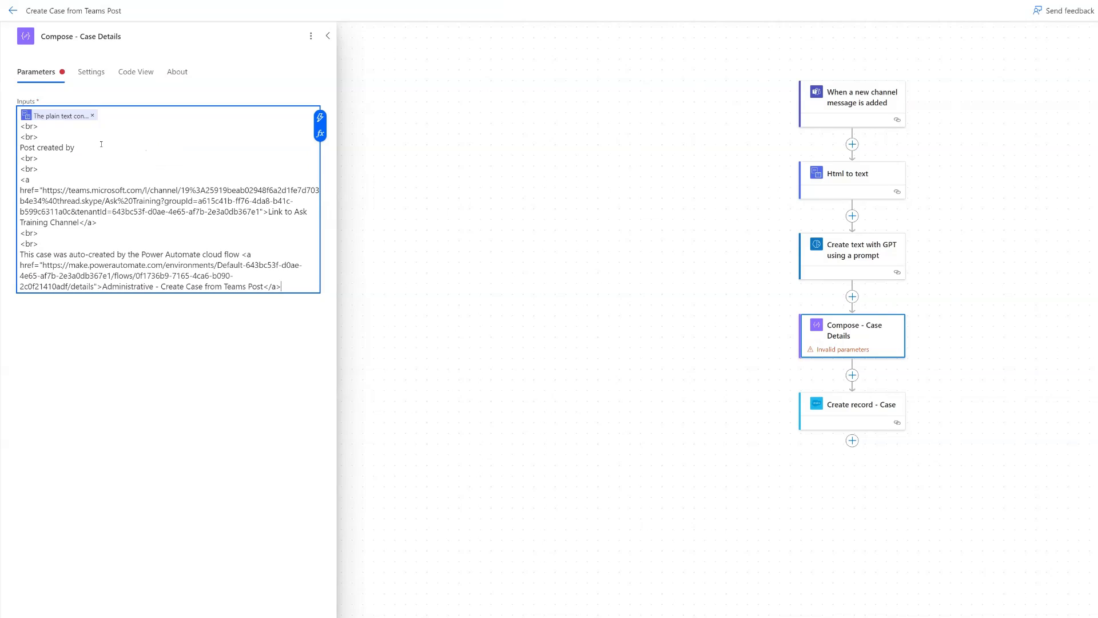
click(320, 118)
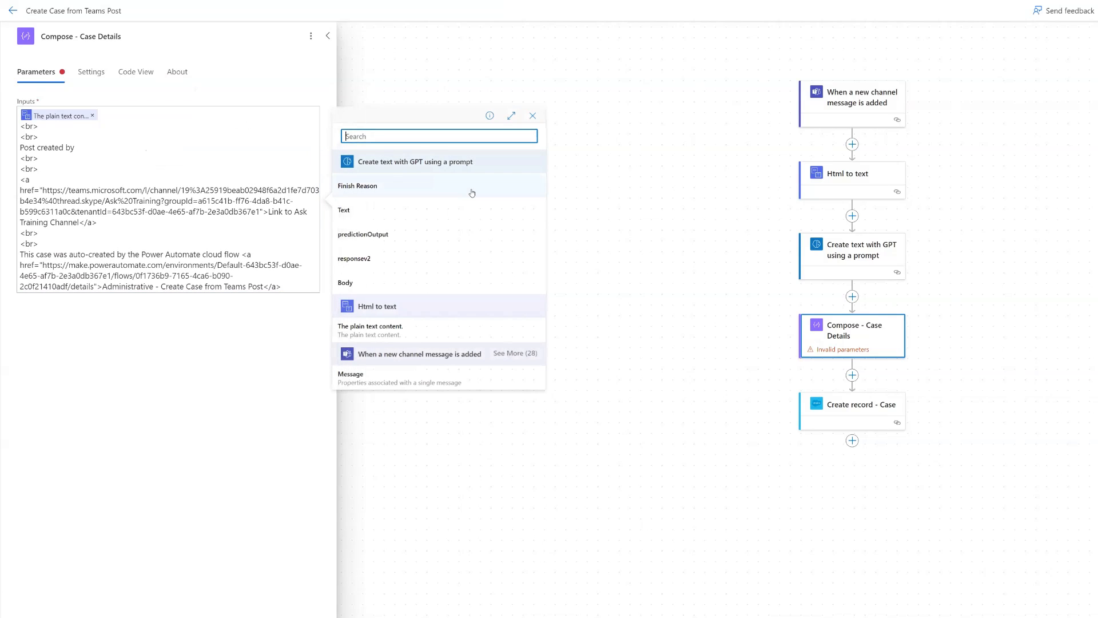
click(512, 353)
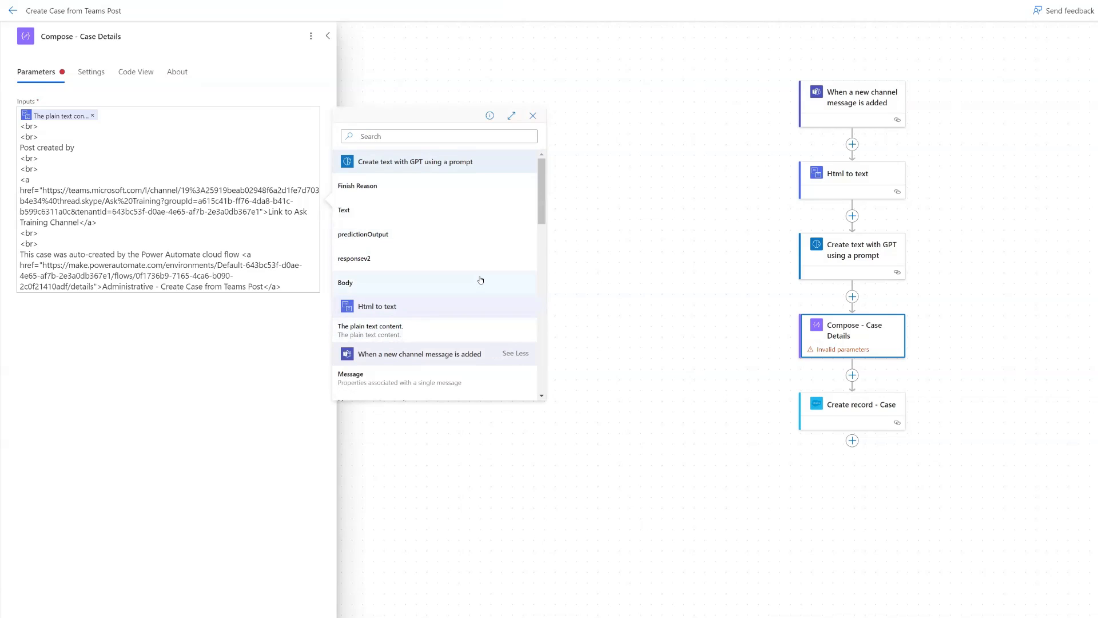
scroll(481, 281, down, 3)
scroll(480, 280, down, 2)
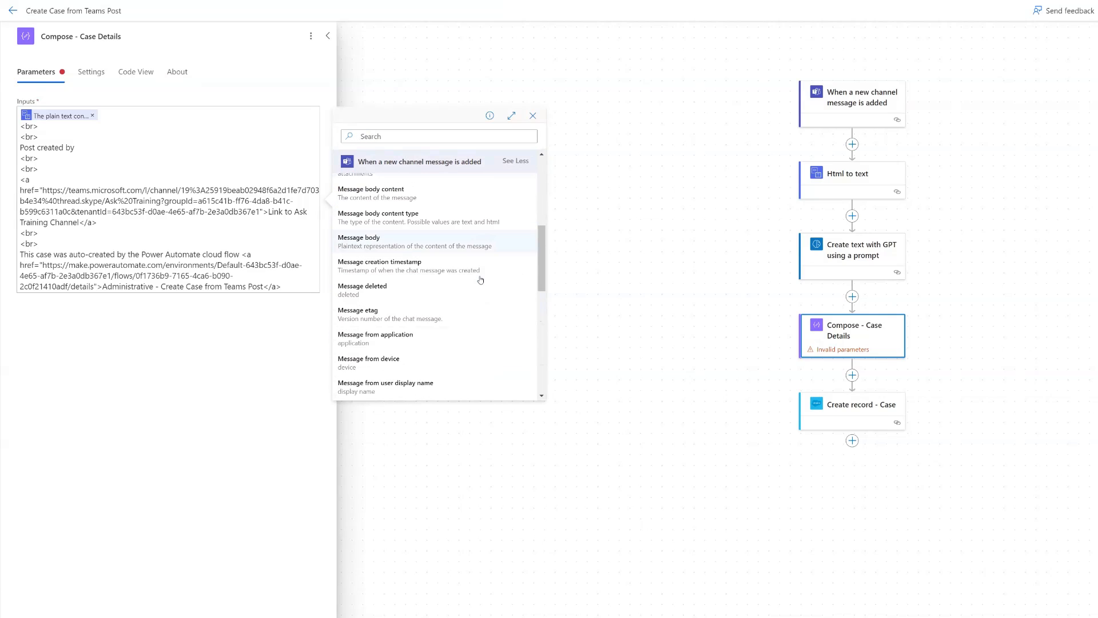
click(415, 378)
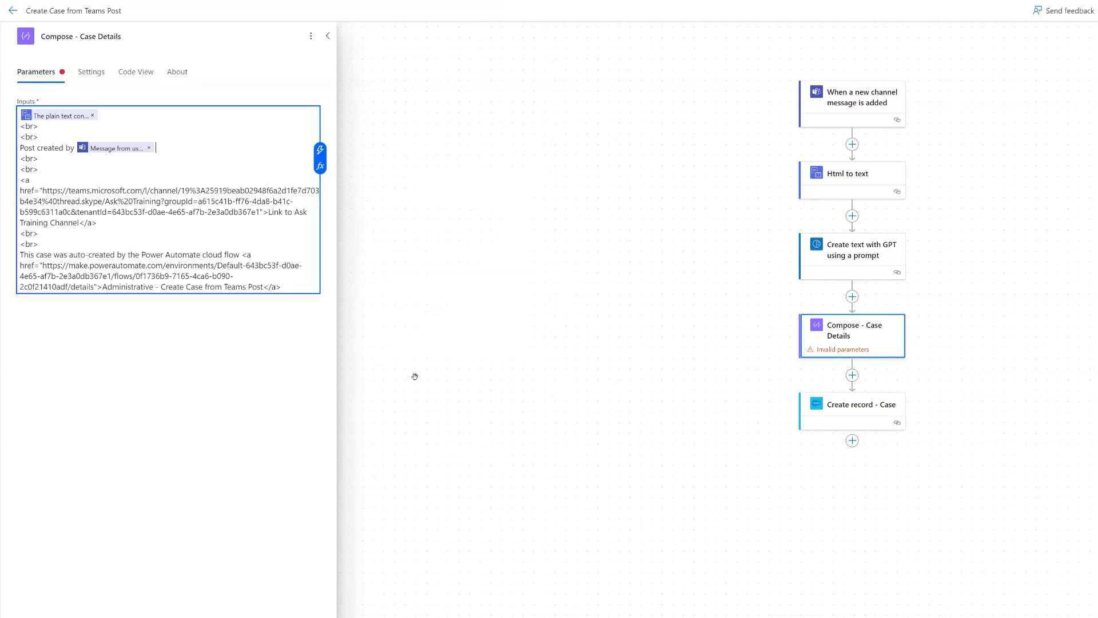
- Replace the token in the first line of the Compose inputs with Html to text's plain text content output
click(92, 115)
click(88, 116)
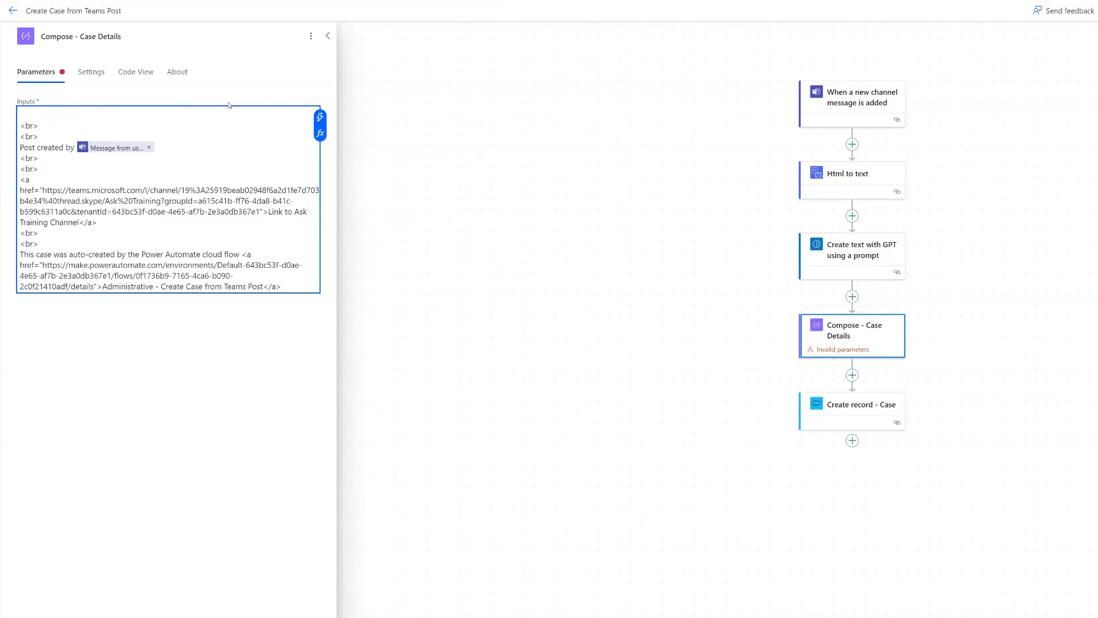
click(321, 116)
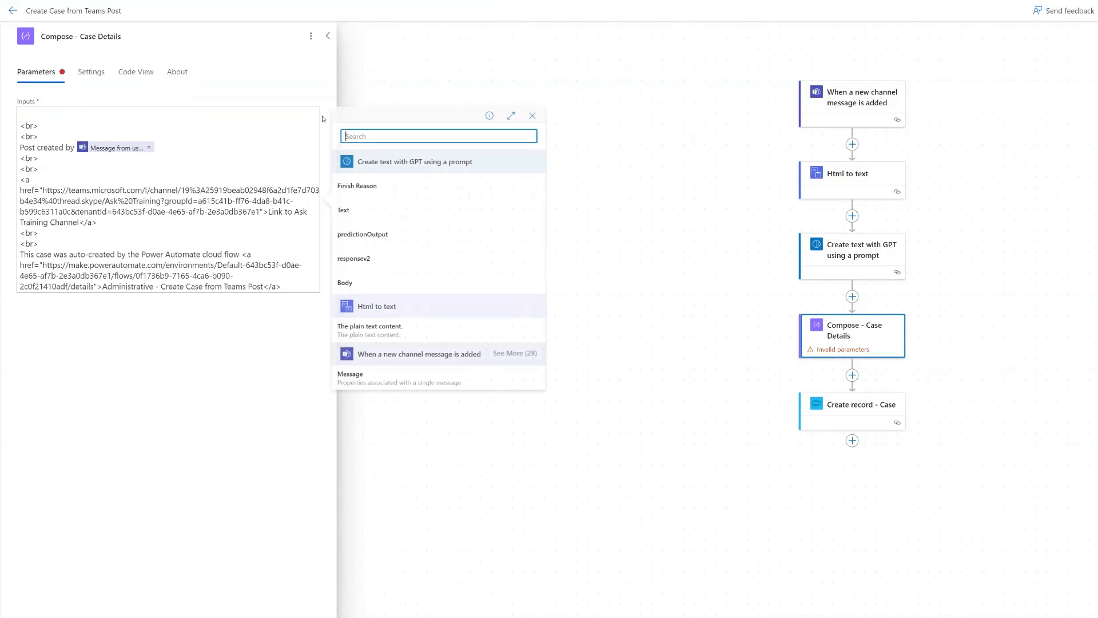
click(417, 330)
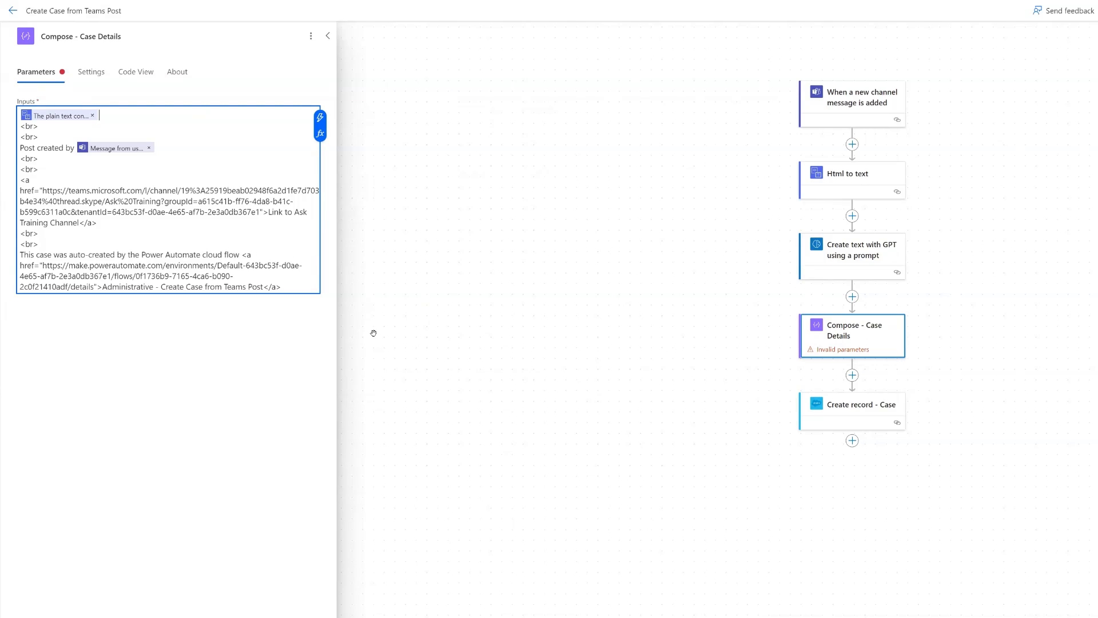
- Set the Details field of Create record - Case to the Outputs of Compose - Case Details
click(203, 388)
click(845, 398)
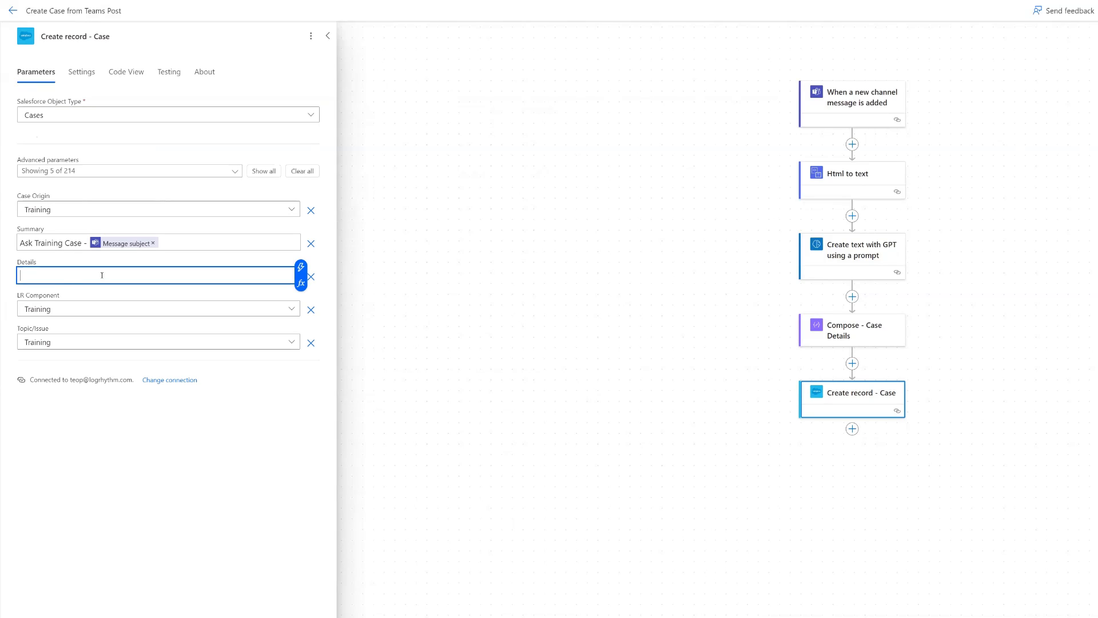
click(300, 267)
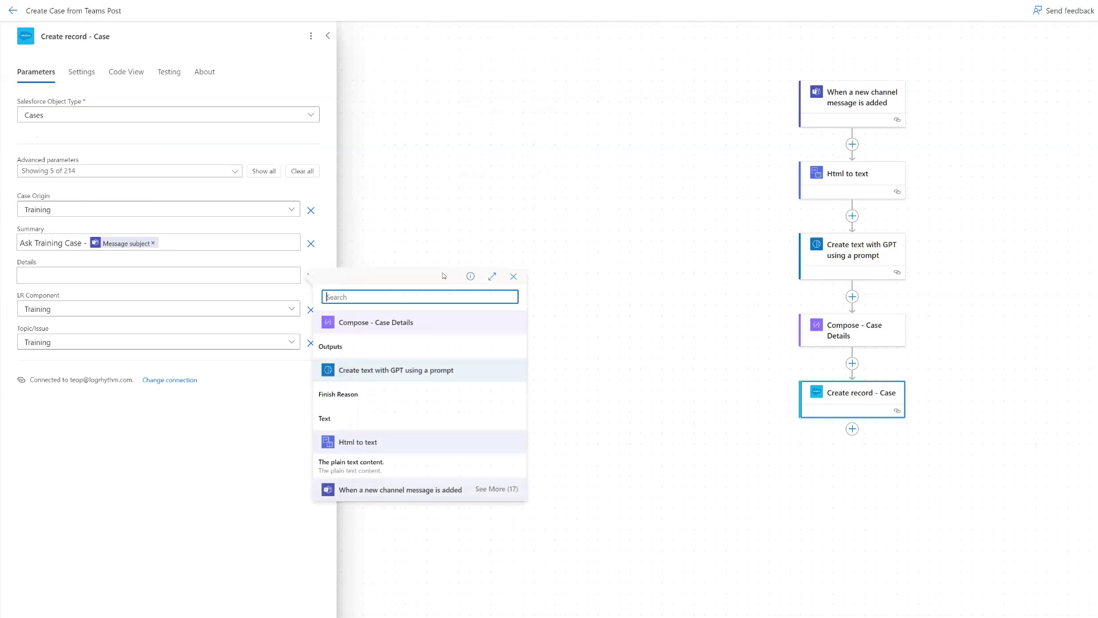
click(356, 346)
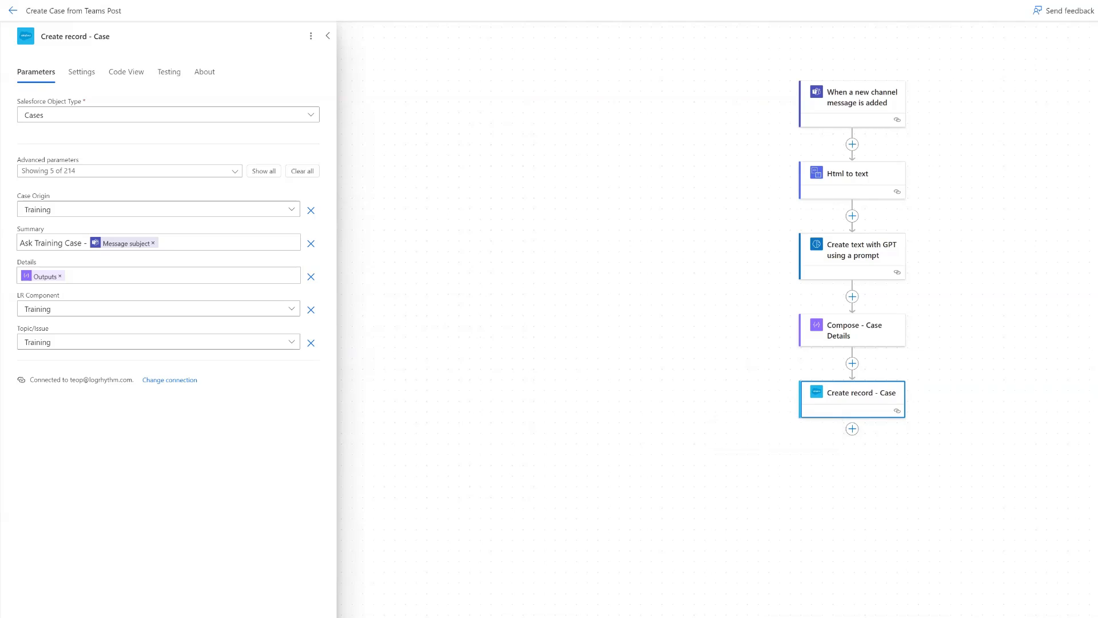
- Add a Control Condition action after Create record - Case
click(852, 429)
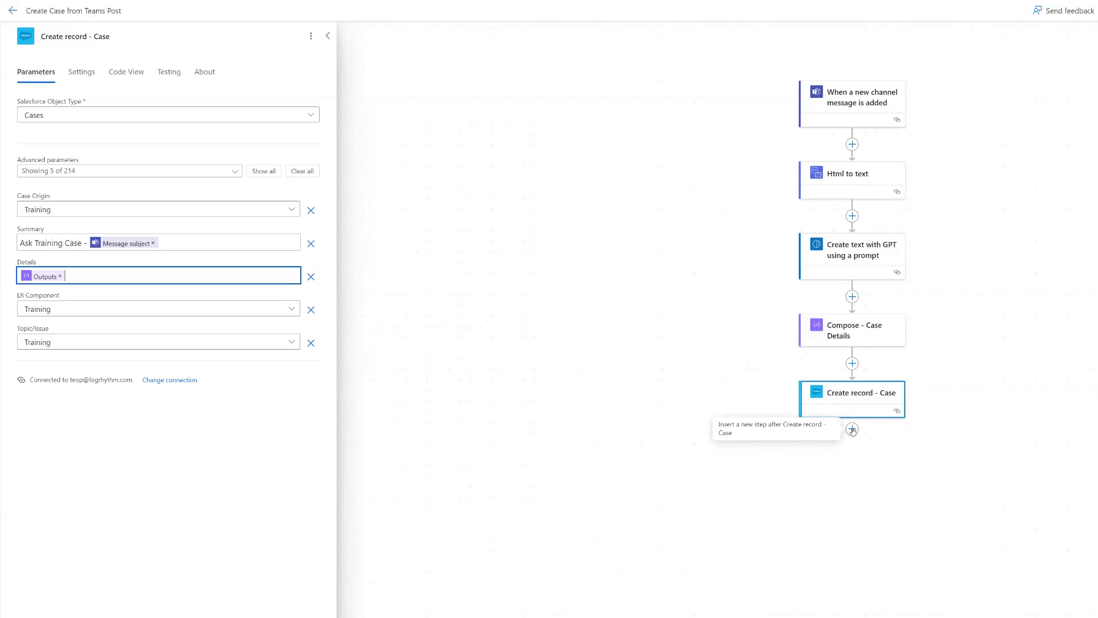
click(852, 429)
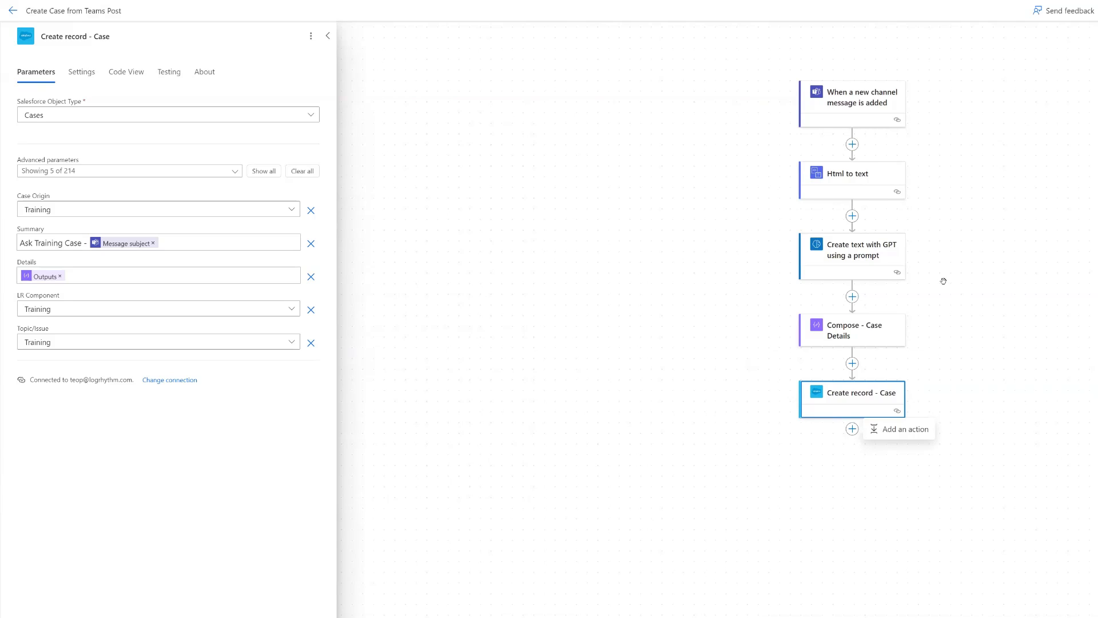
click(908, 437)
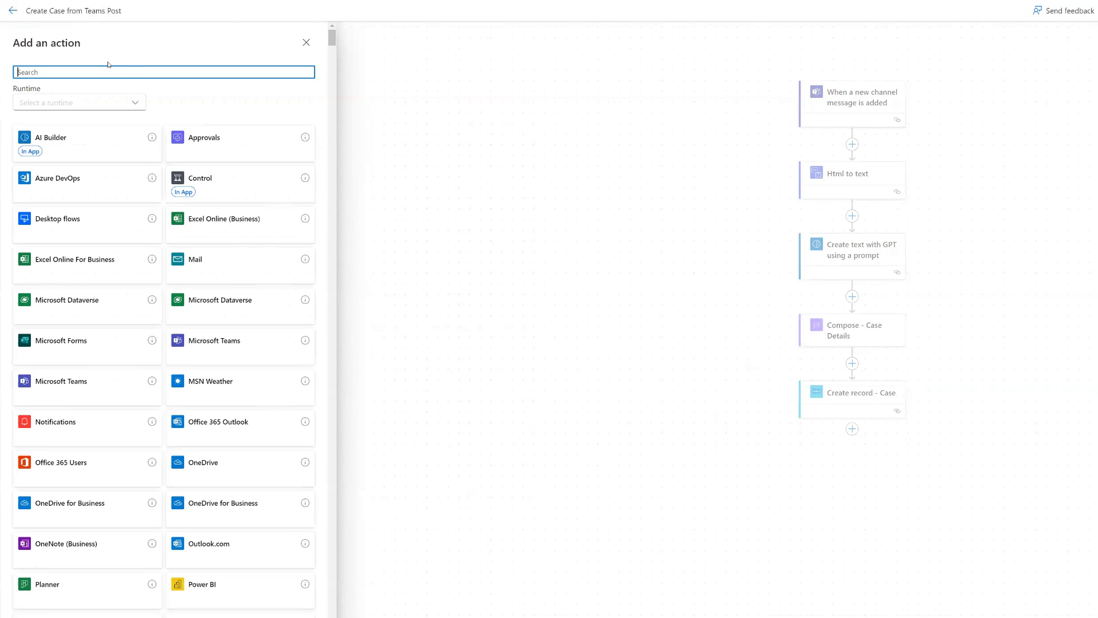
text(condition)
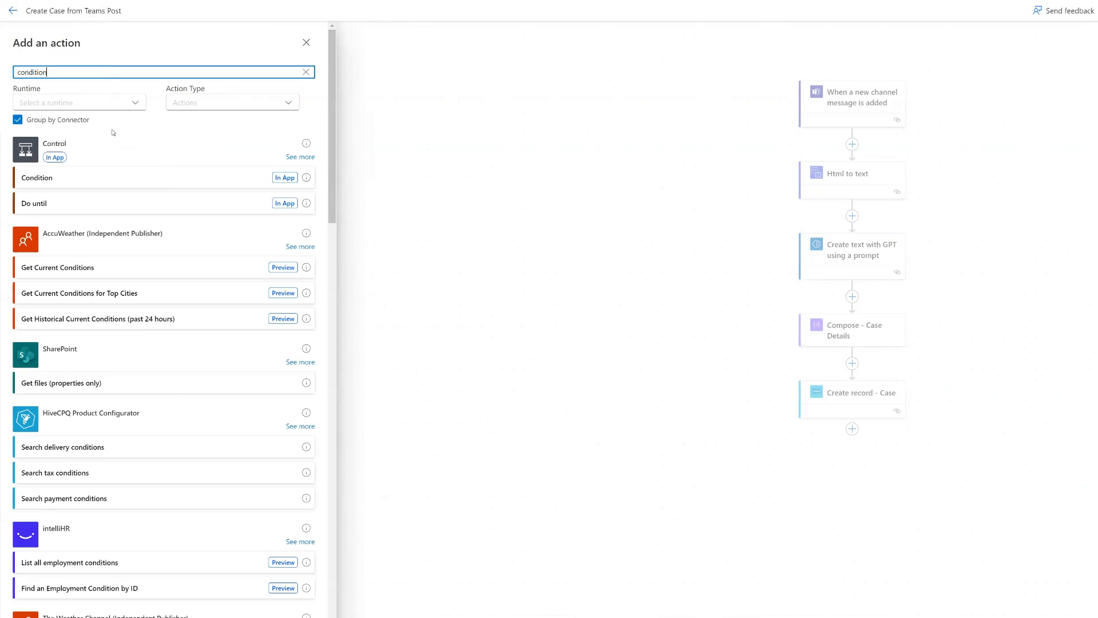
click(127, 178)
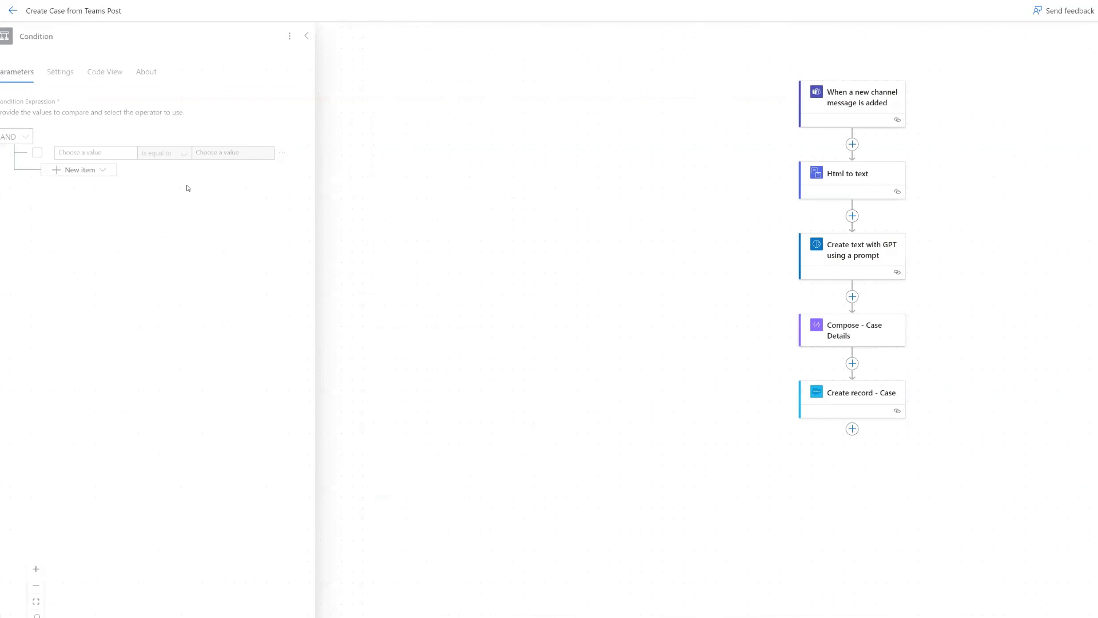
- Set the condition to check whether the GPT prompt's Text output is equal to "Subscriptions"
click(110, 153)
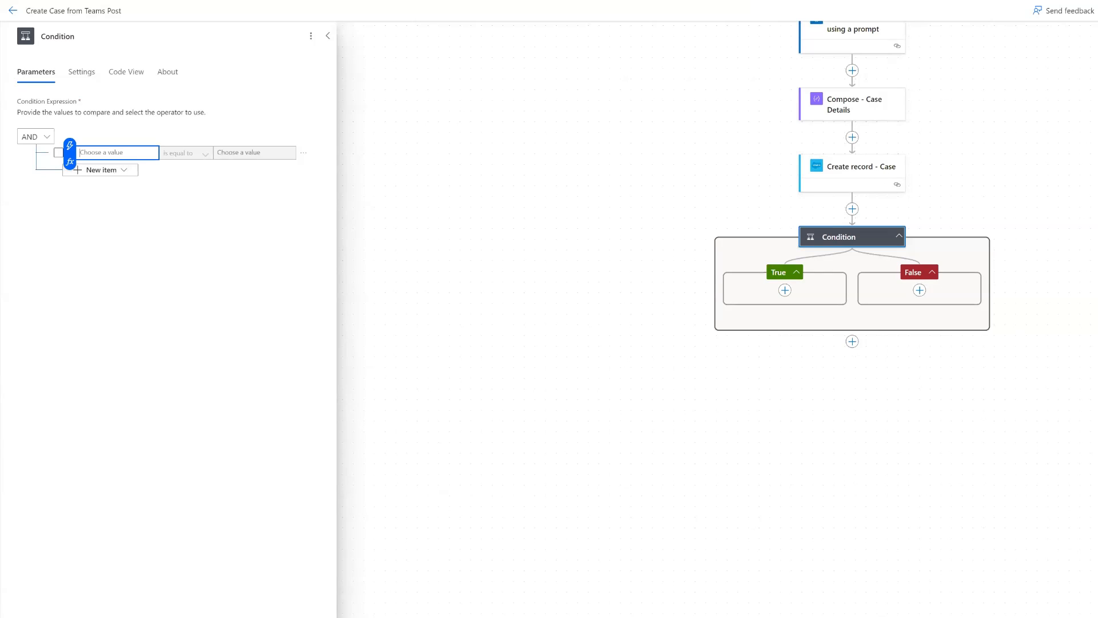
click(70, 146)
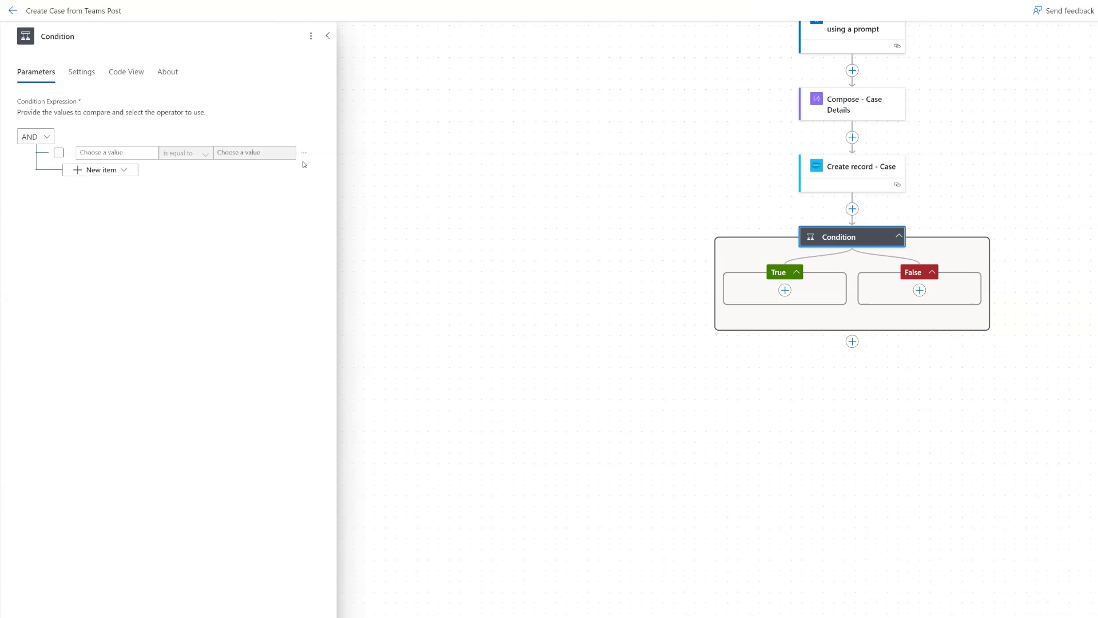
click(143, 154)
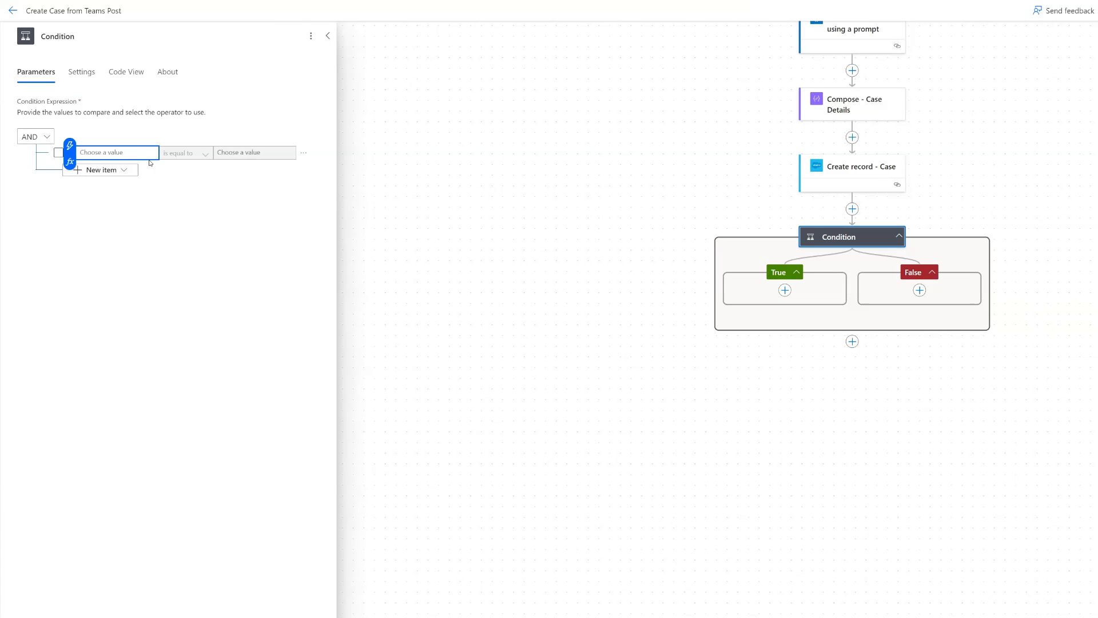
click(70, 146)
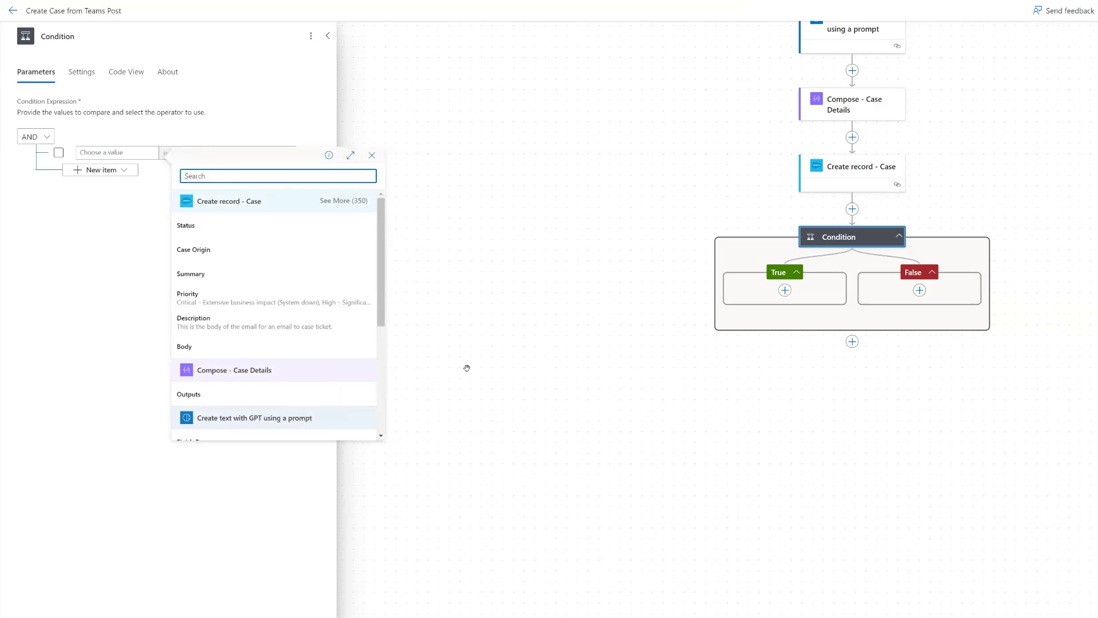
scroll(237, 336, down, 3)
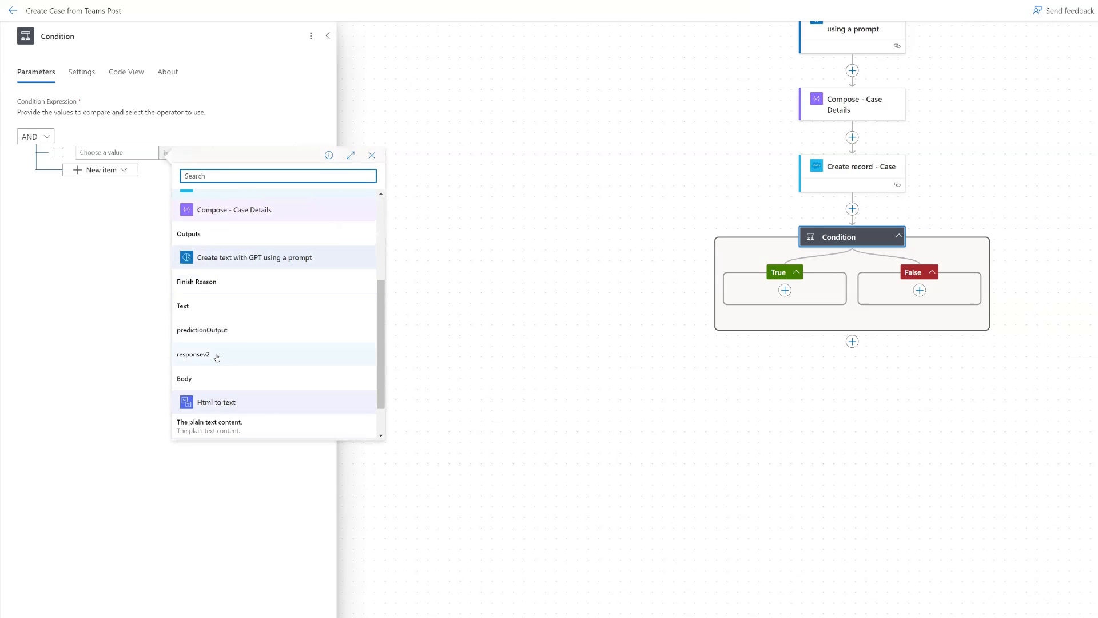
click(213, 307)
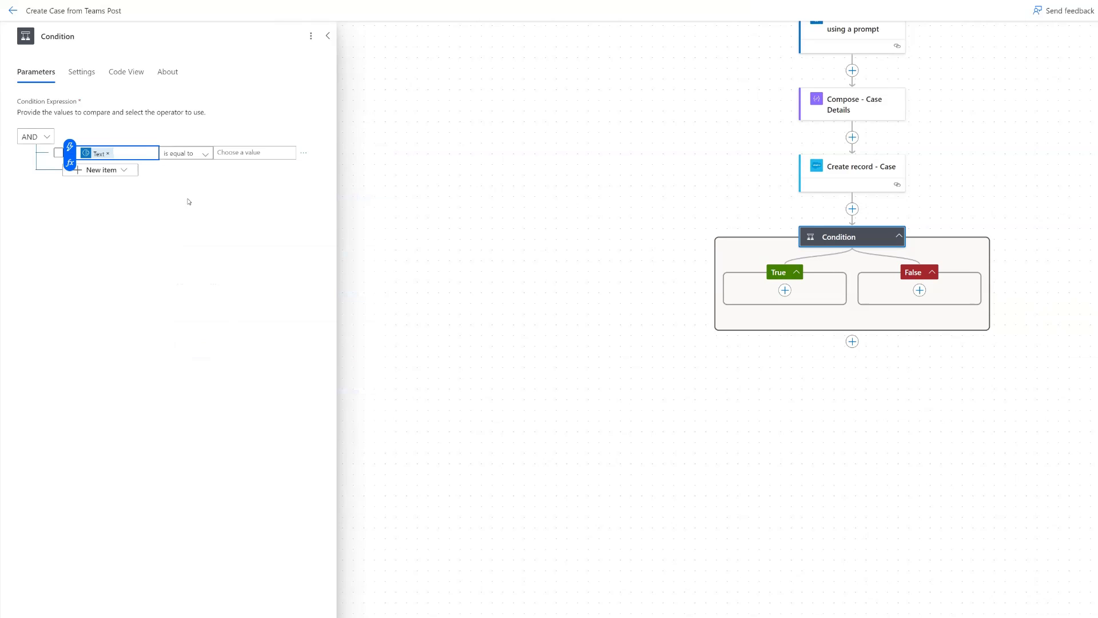
click(235, 154)
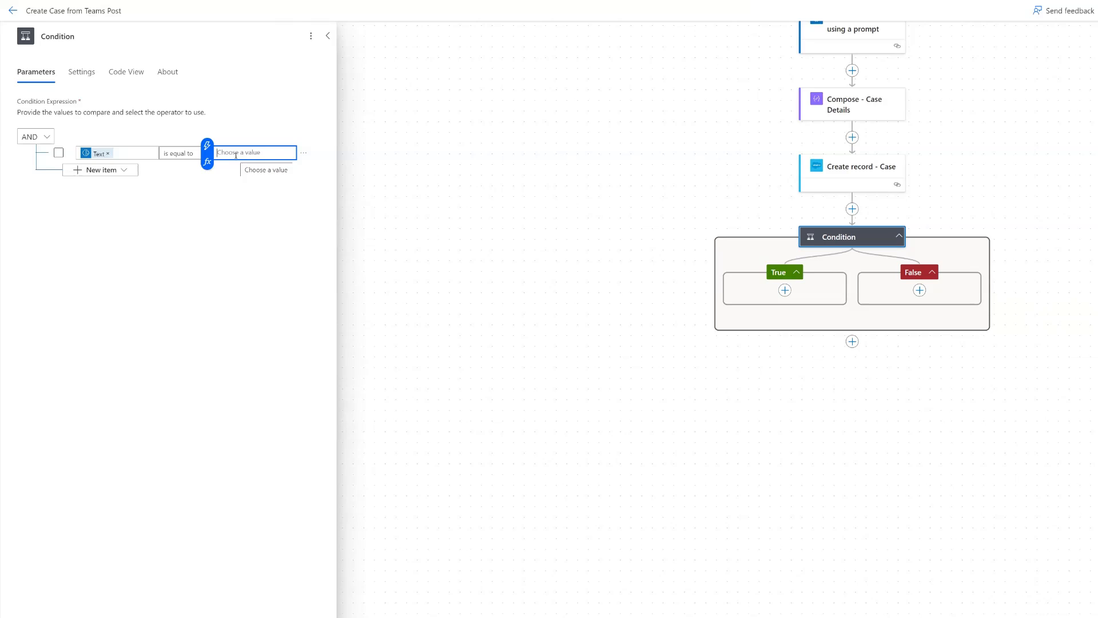
text(Subscriptions)
- Add a second Condition action inside the first condition's False branch
click(920, 291)
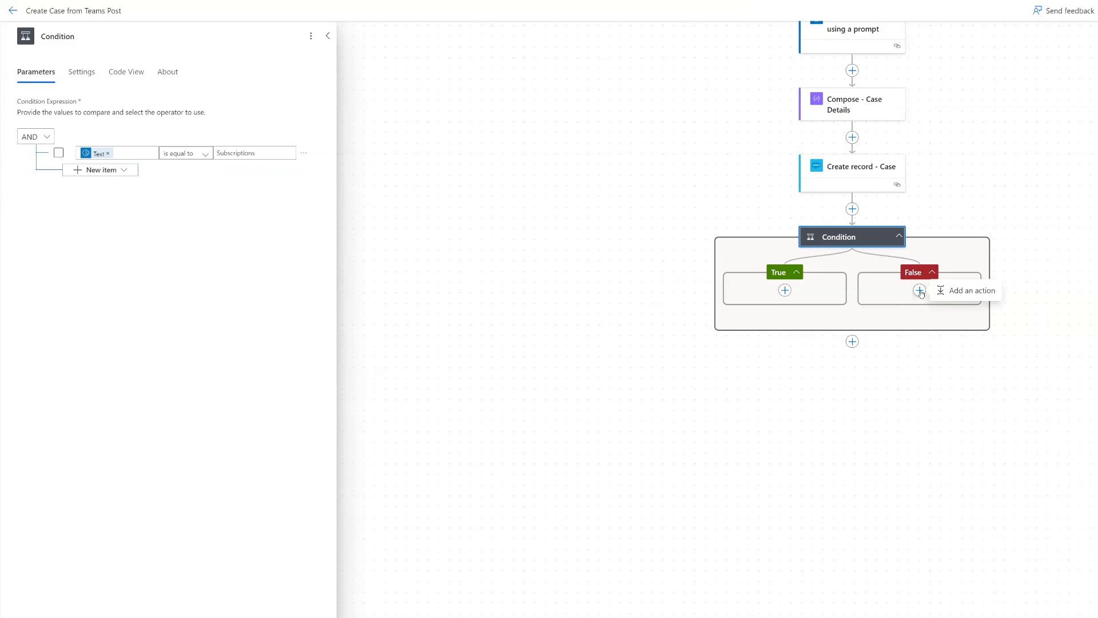
click(982, 292)
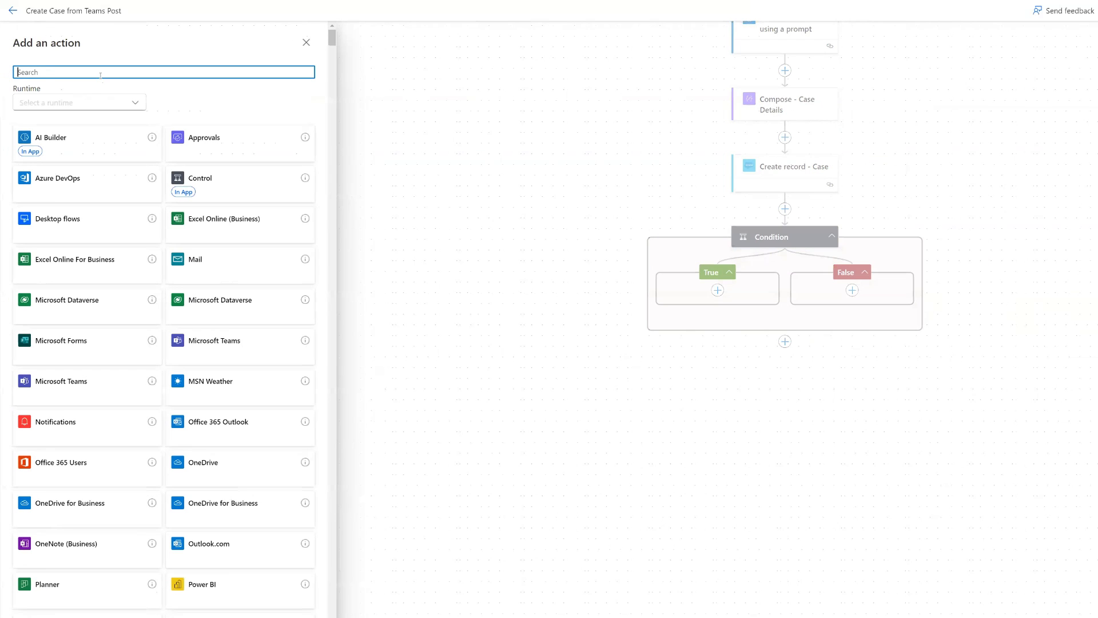
text(condition)
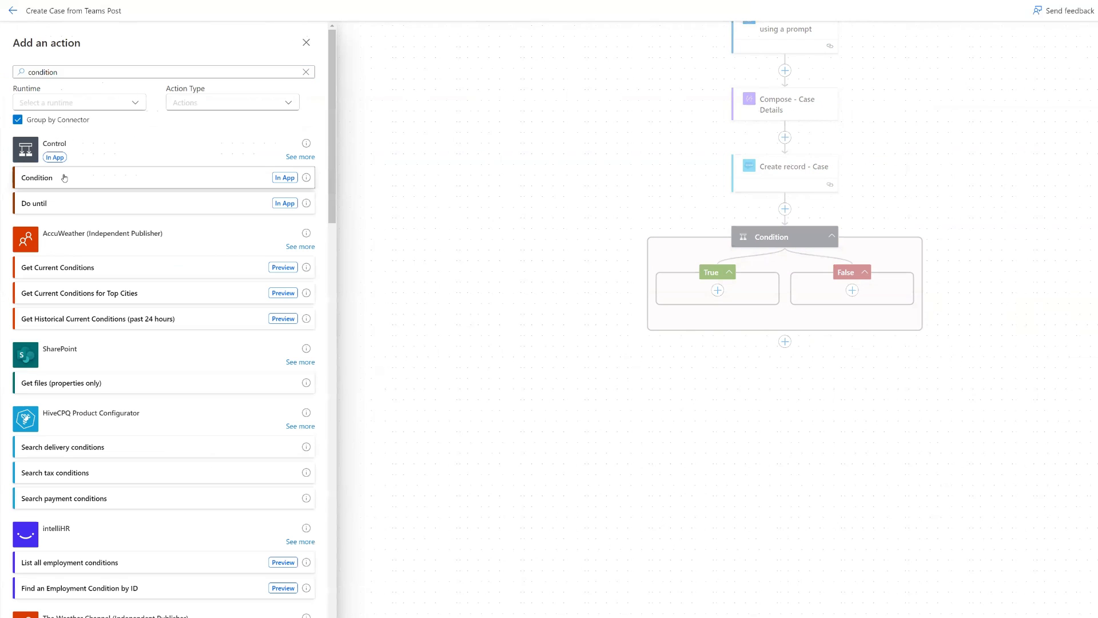
click(64, 178)
- Set the nested condition to check whether the GPT prompt's Text output is equal to "Registrations"
click(106, 152)
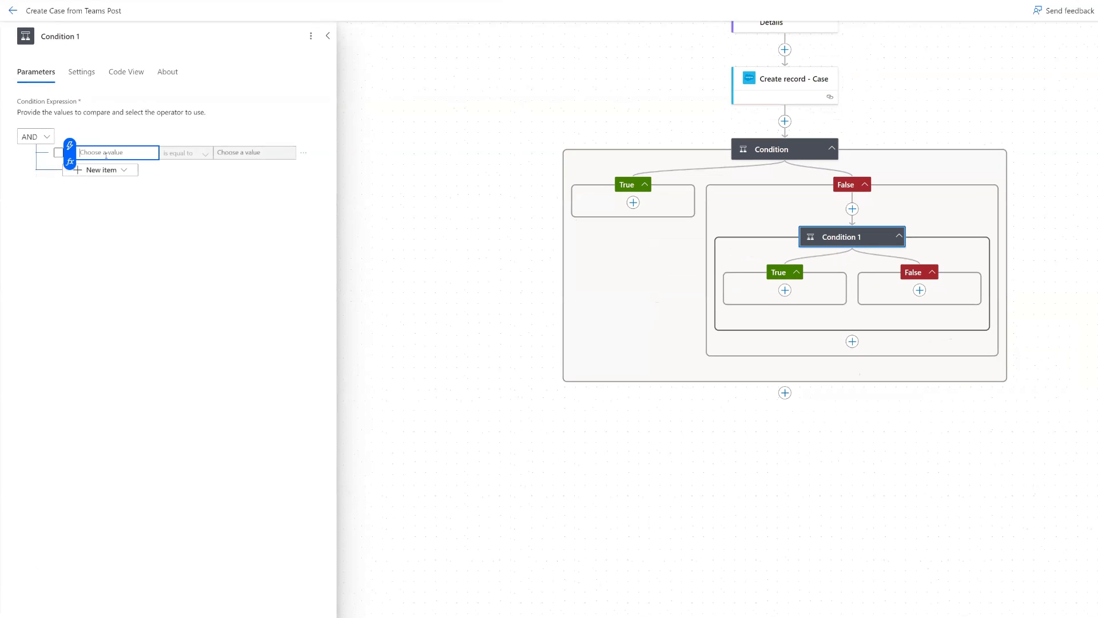
click(70, 147)
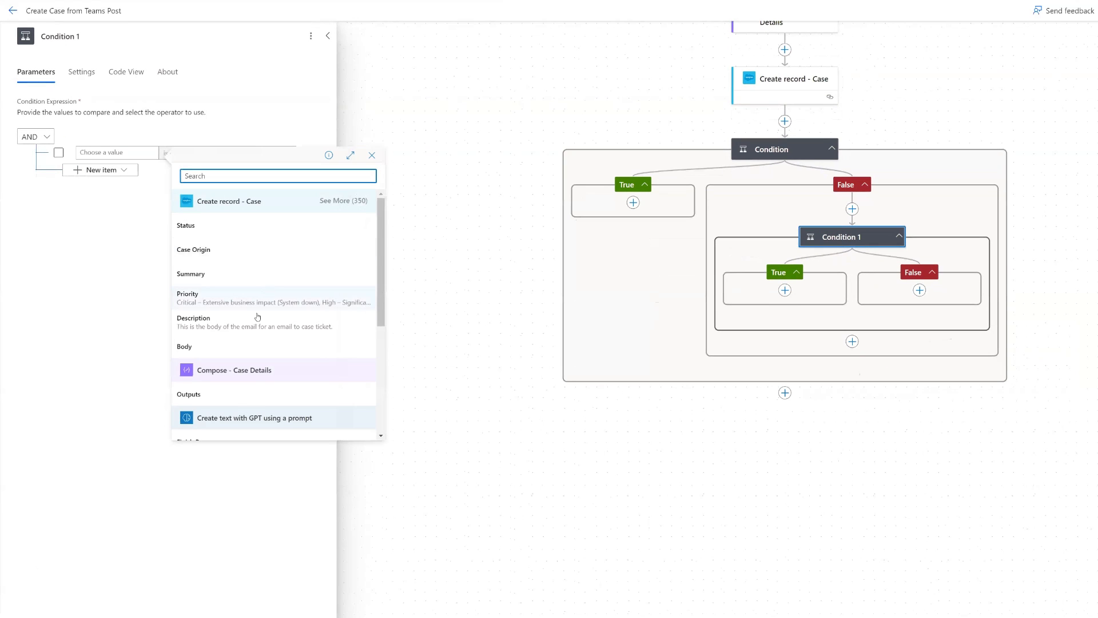
scroll(257, 248, down, 3)
click(205, 306)
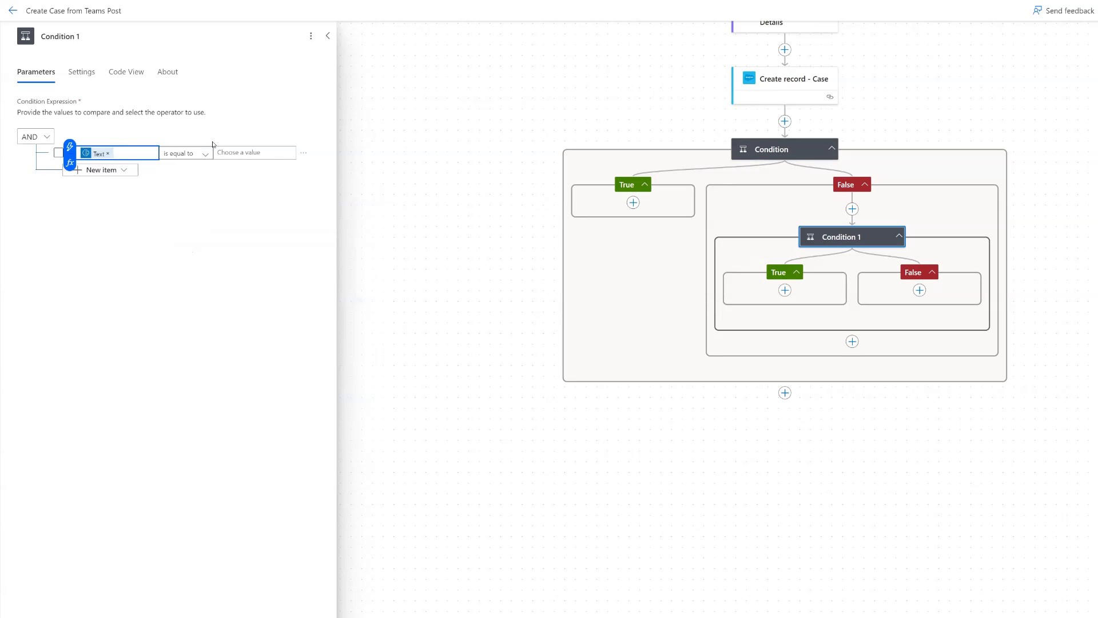
click(267, 154)
text(Registrations)
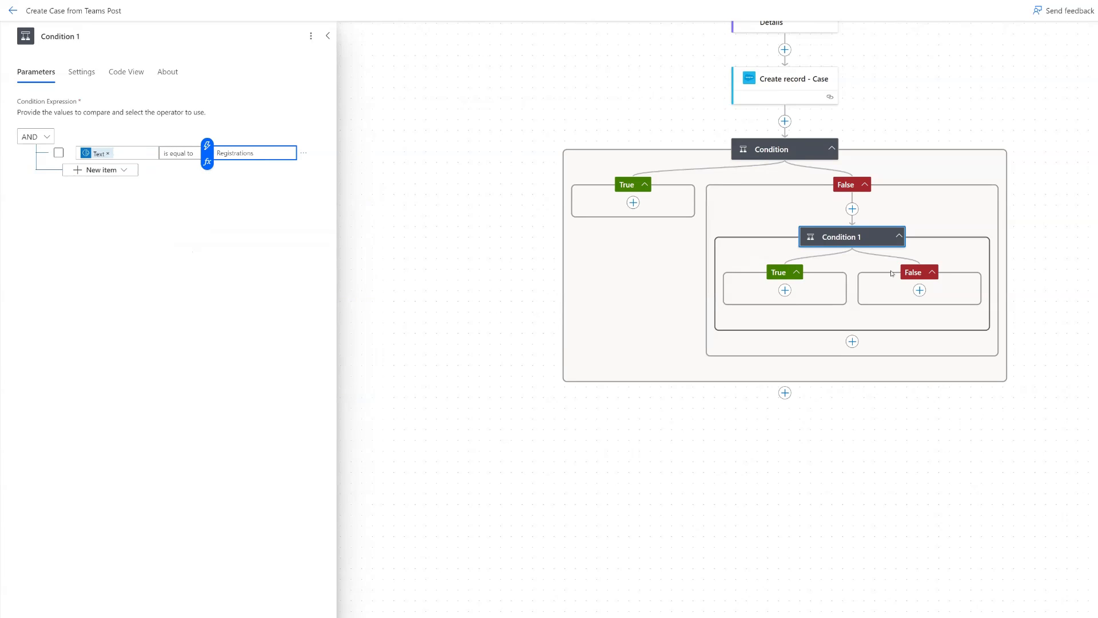
- Rename the nested condition "Condition - Registrations" and the outer condition "Condition - Subscriptions"
click(107, 37)
text(- Registration)
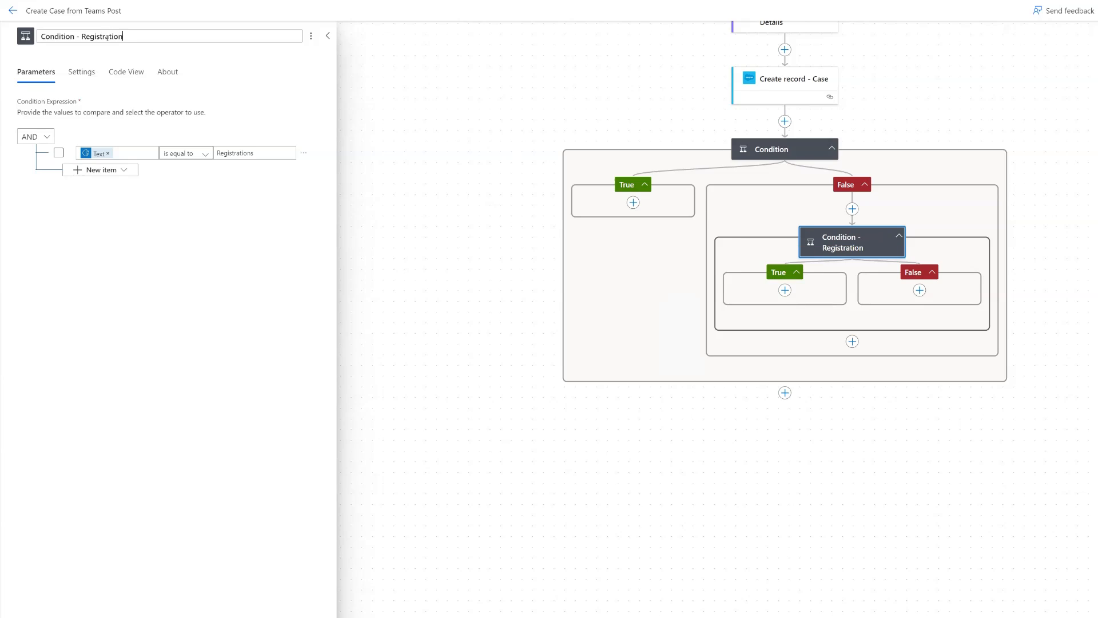
text(s)
click(771, 149)
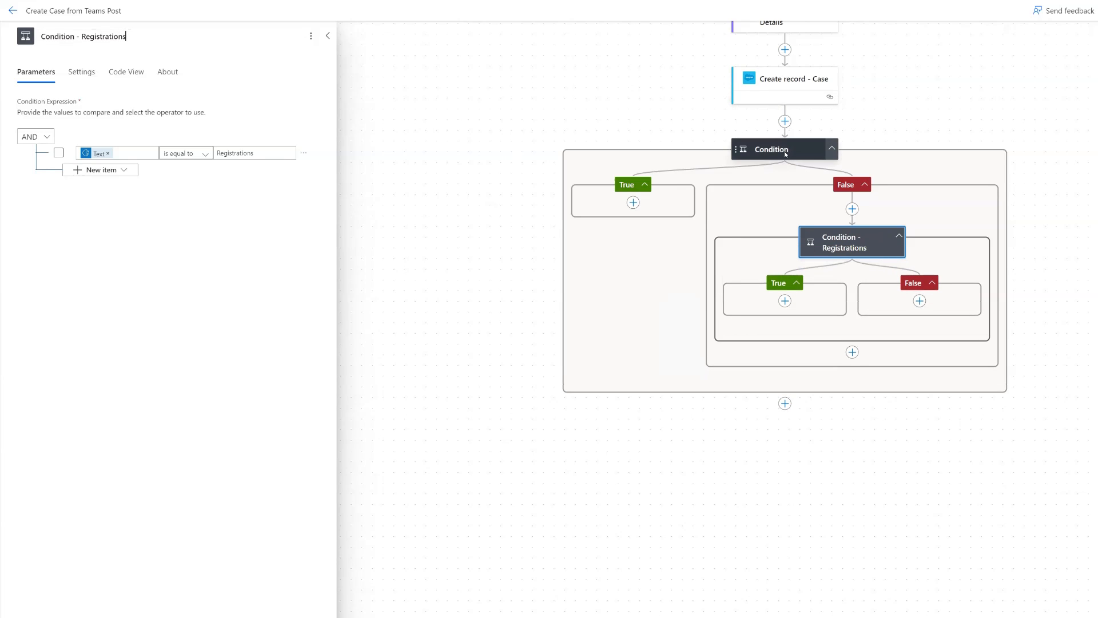
click(90, 35)
text(- Subscriptions)
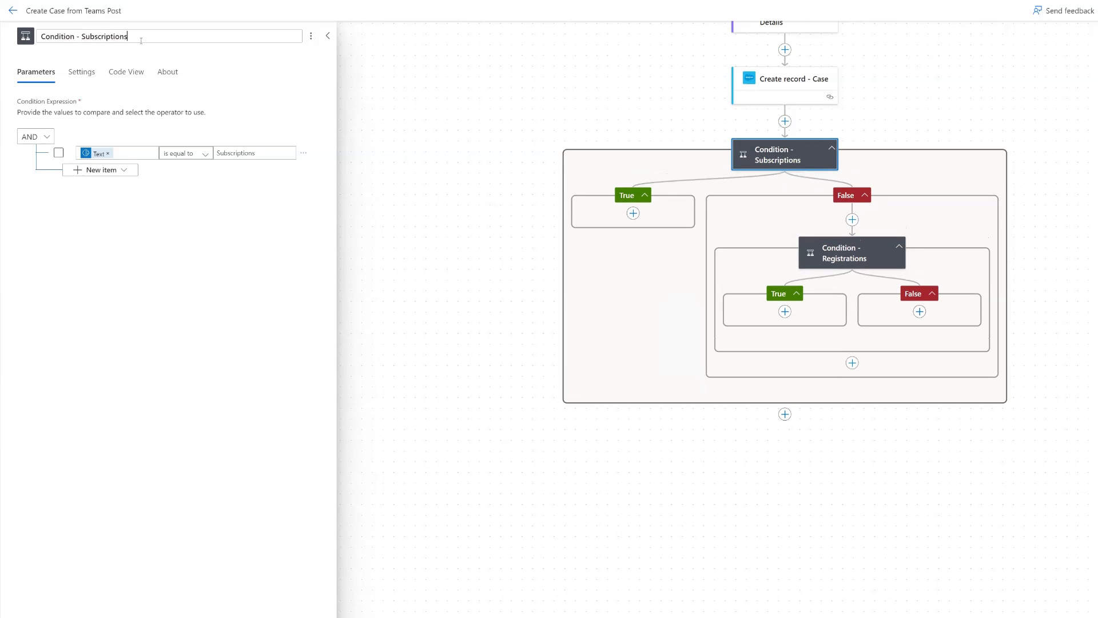
- Add a Salesforce Update record (V3) action to the True branch of Condition - Registrations, with Cases as its object type
click(785, 311)
click(832, 314)
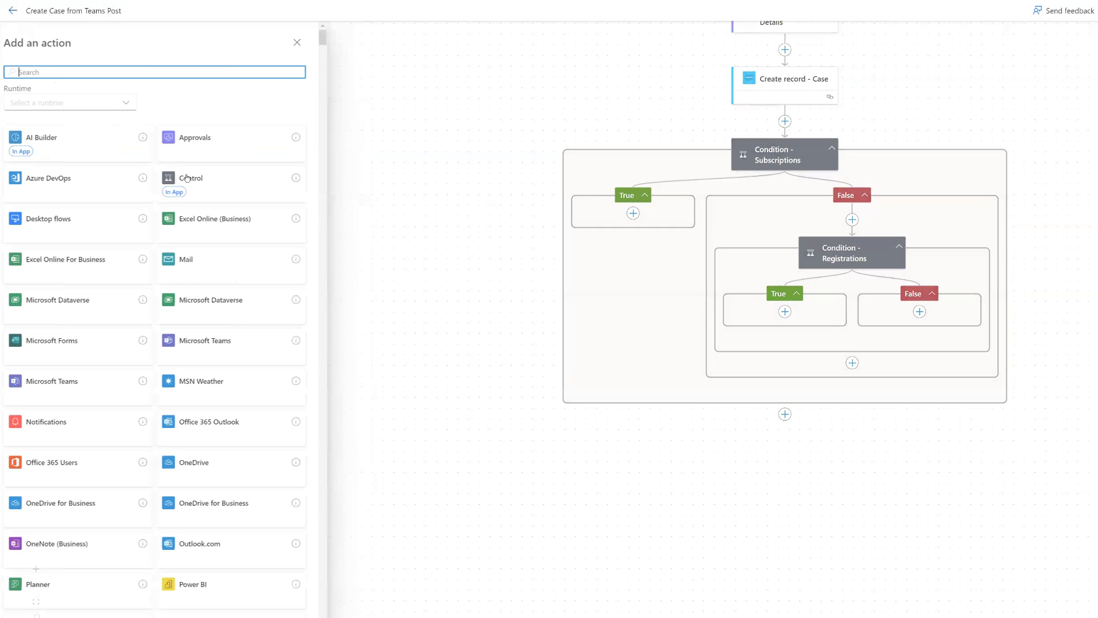
text(salesforce)
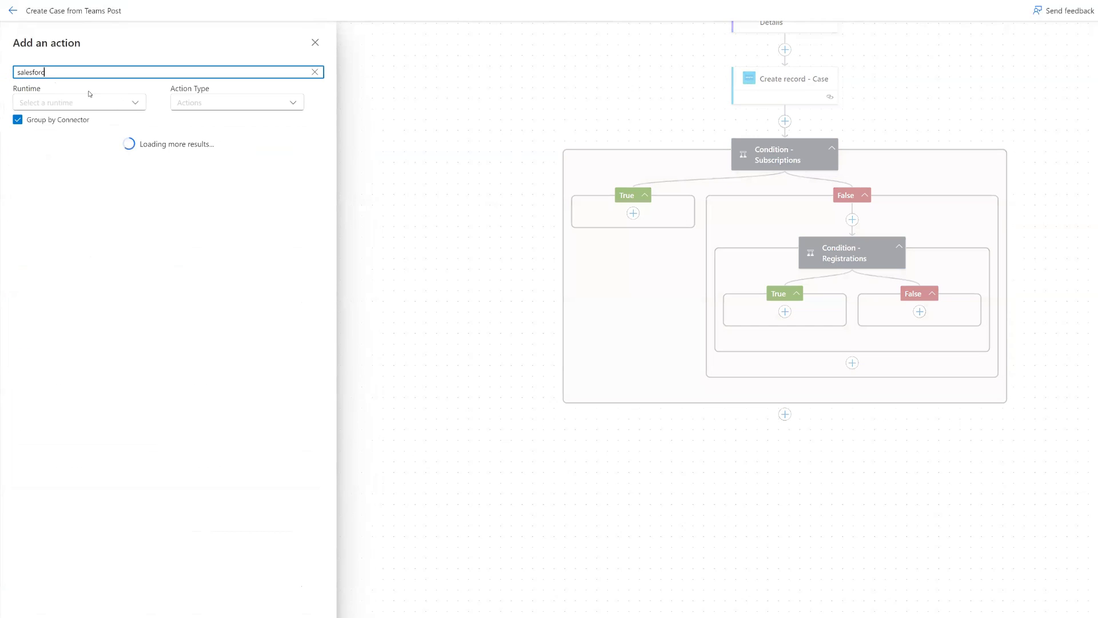
click(311, 158)
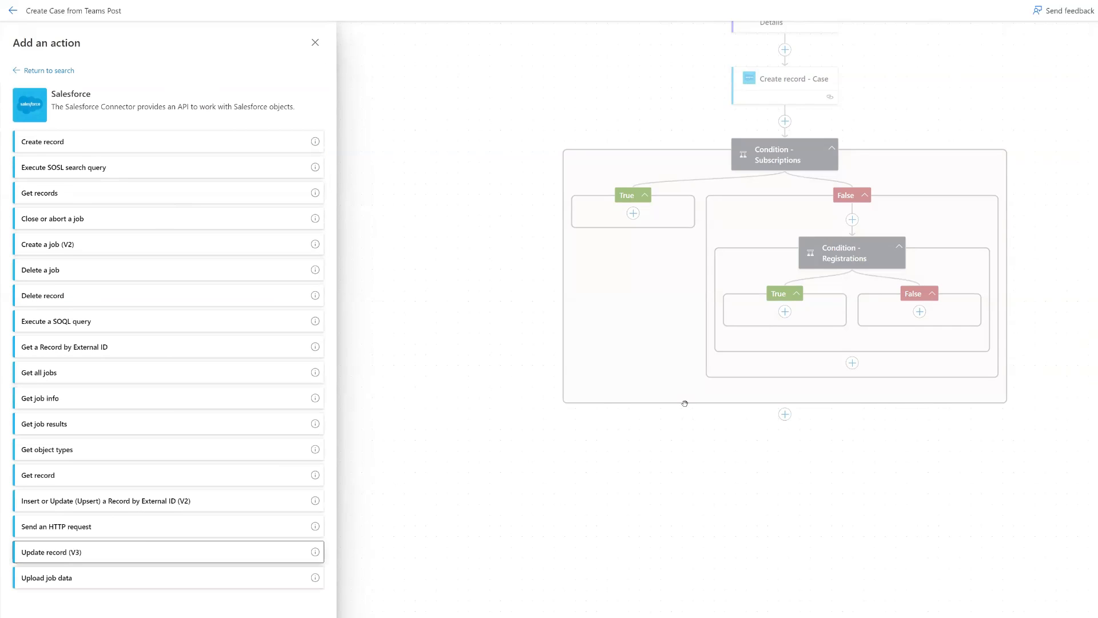
click(127, 551)
click(153, 115)
text(cases)
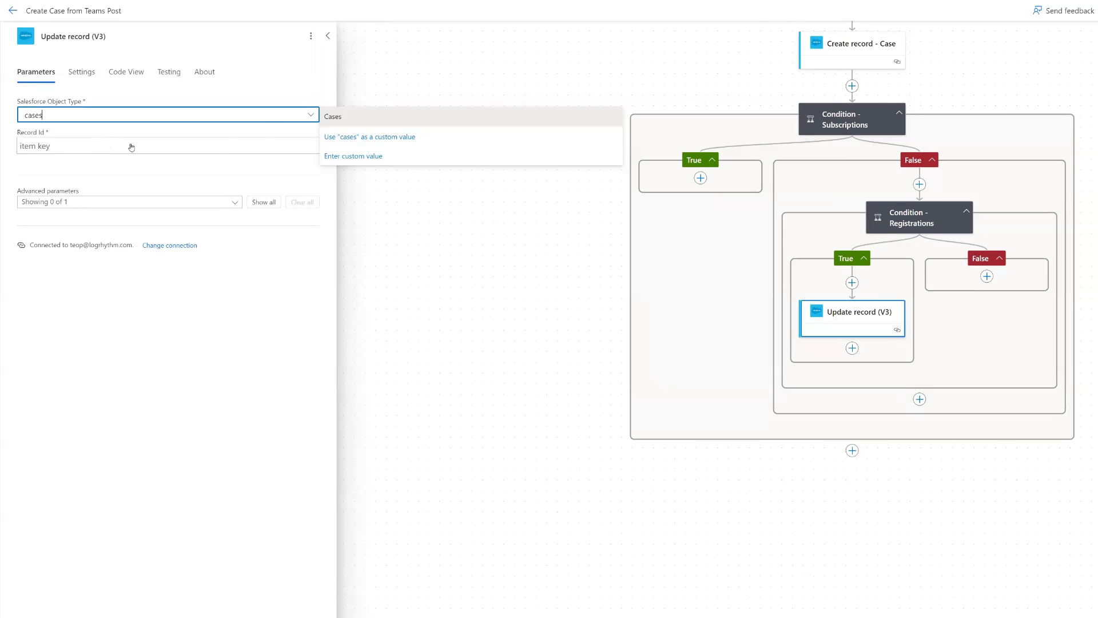
click(310, 114)
- Set the Record Id to the Case ID from Create record - Case and rename the action "Update record (V3) - Registrations"
click(70, 148)
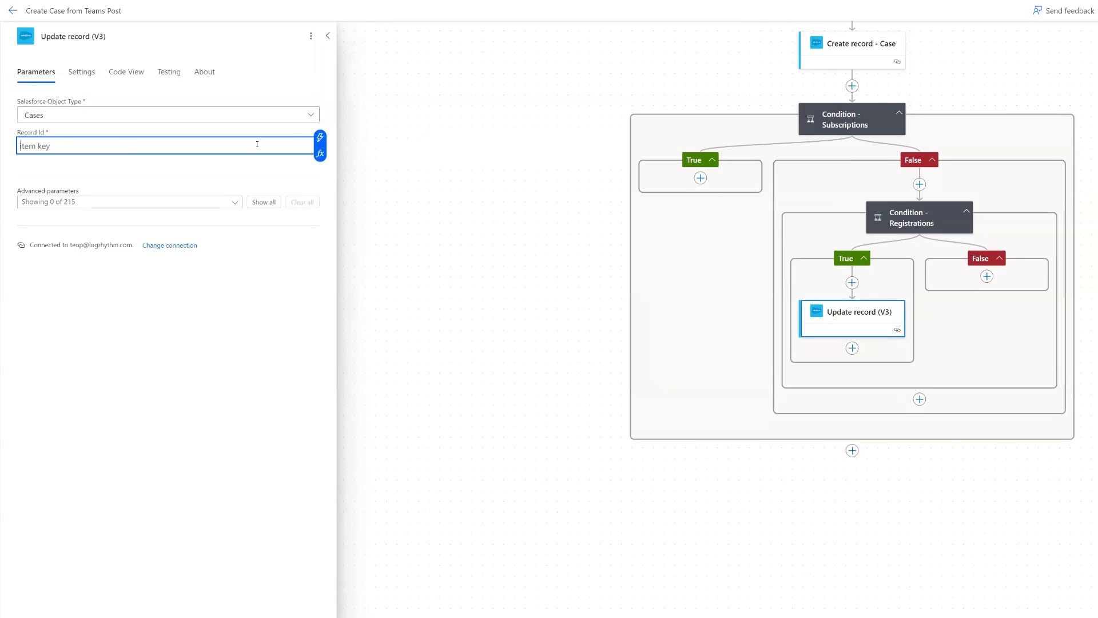
click(320, 137)
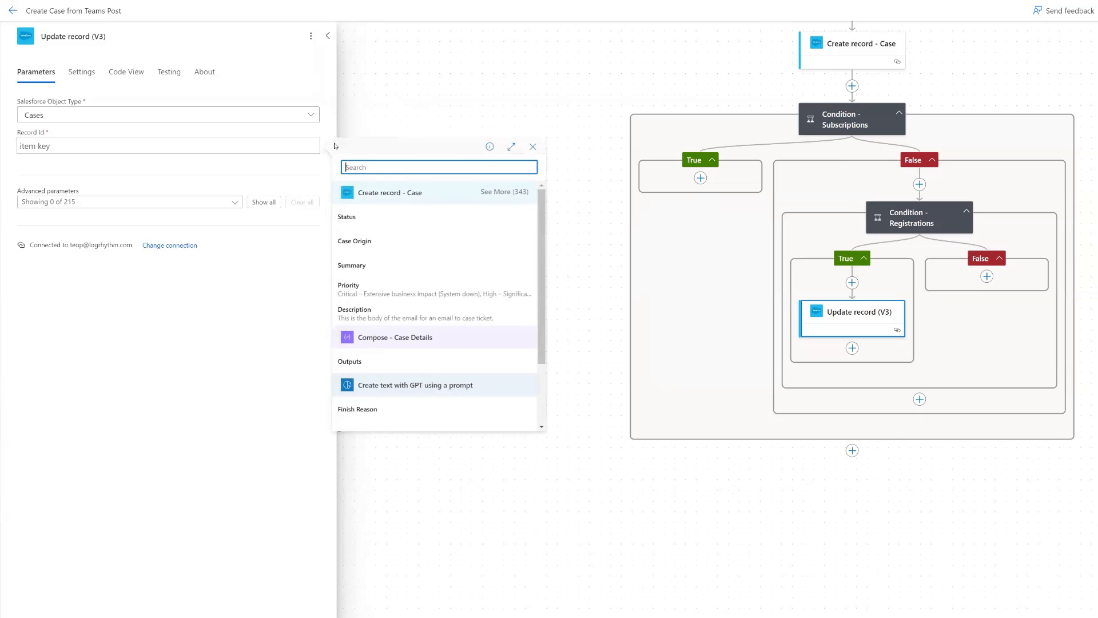
click(499, 193)
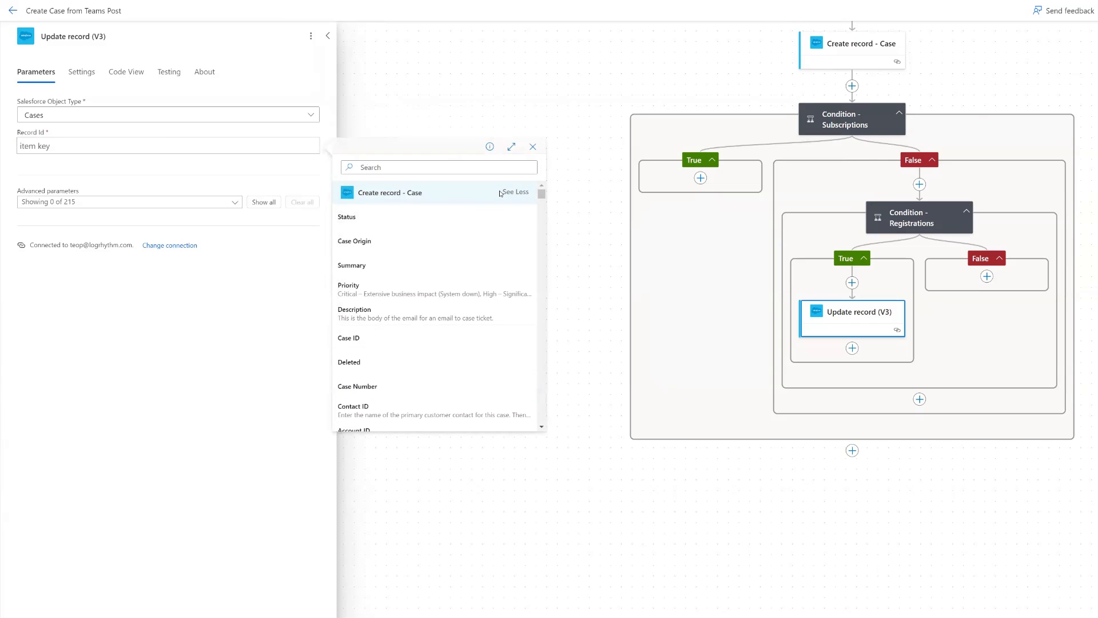
click(358, 338)
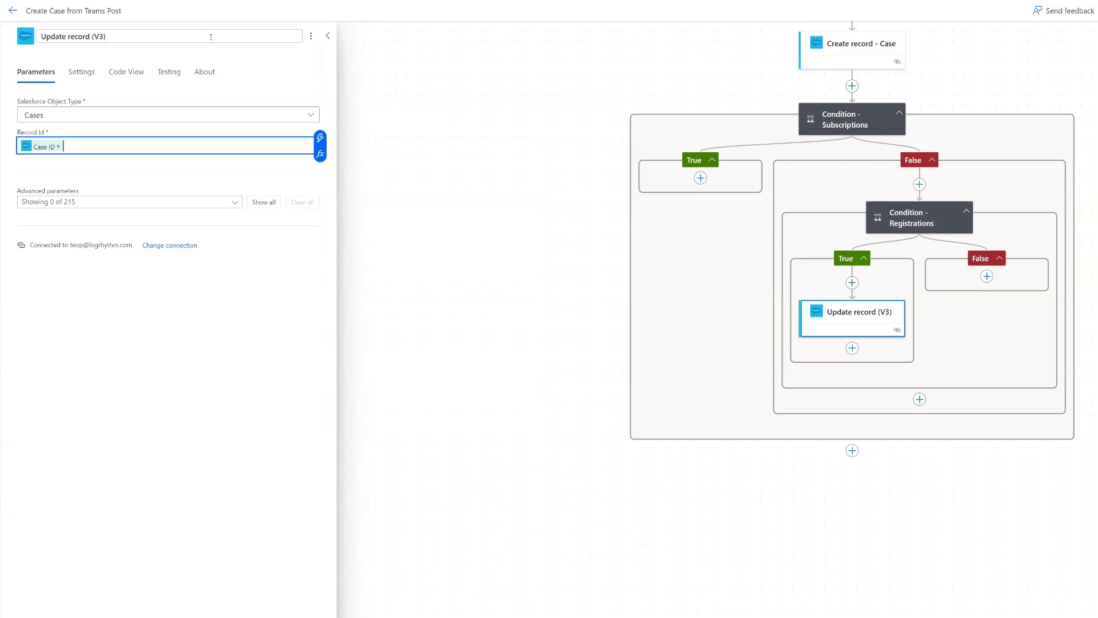
click(125, 36)
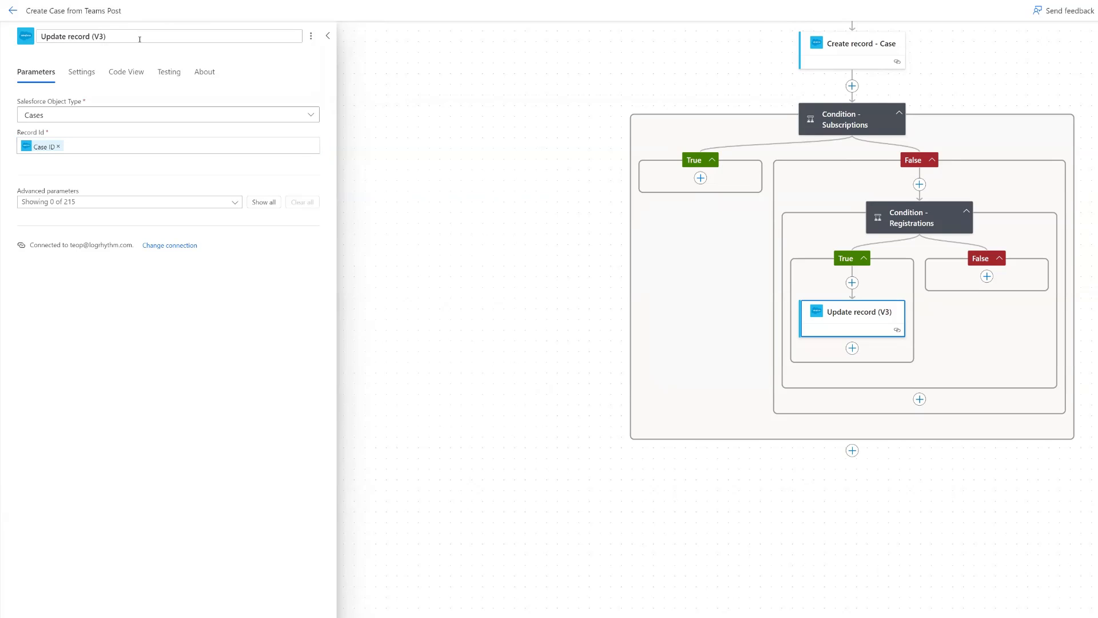
text(- Registrations)
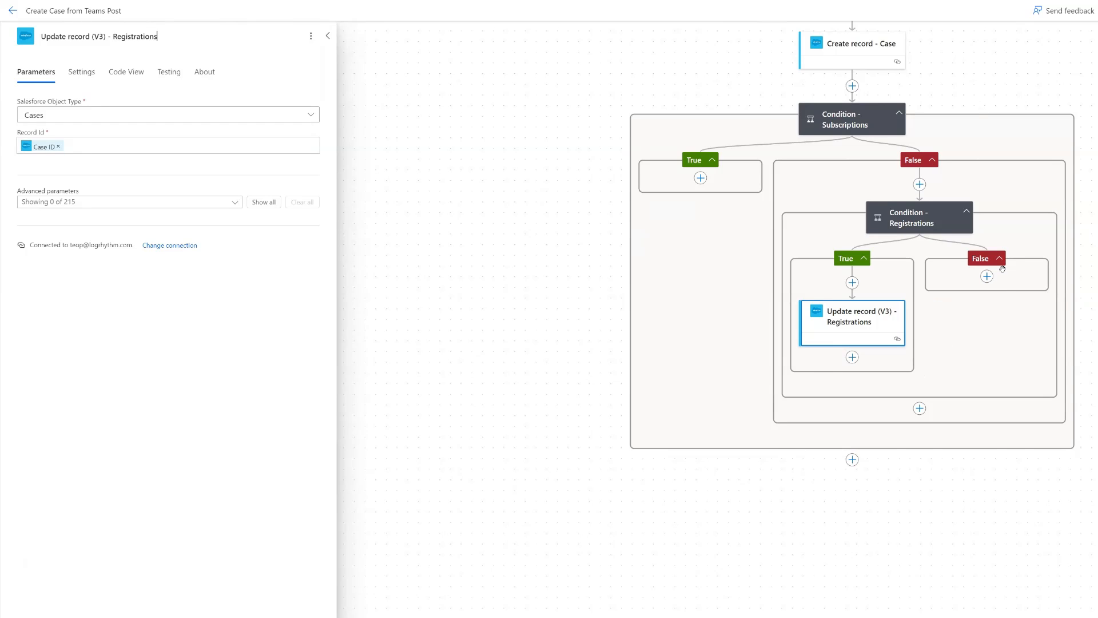
- Add a Microsoft Teams "Reply with a message in a channel" action at the end of the flow, after the Condition - Subscriptions block
scroll(992, 229, up, 5)
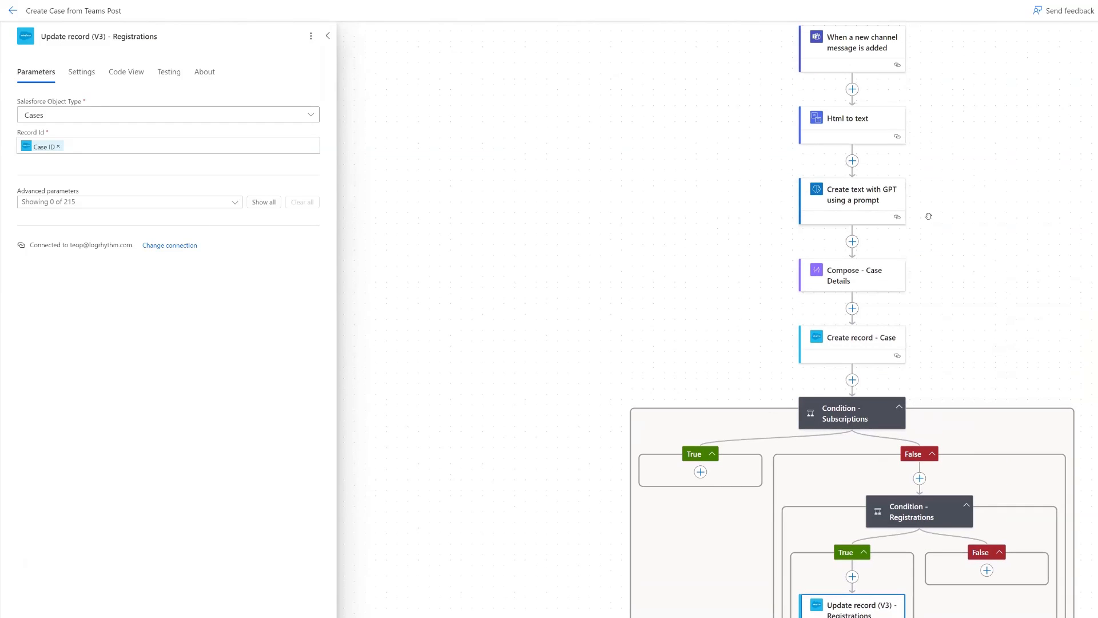
scroll(955, 419, down, 4)
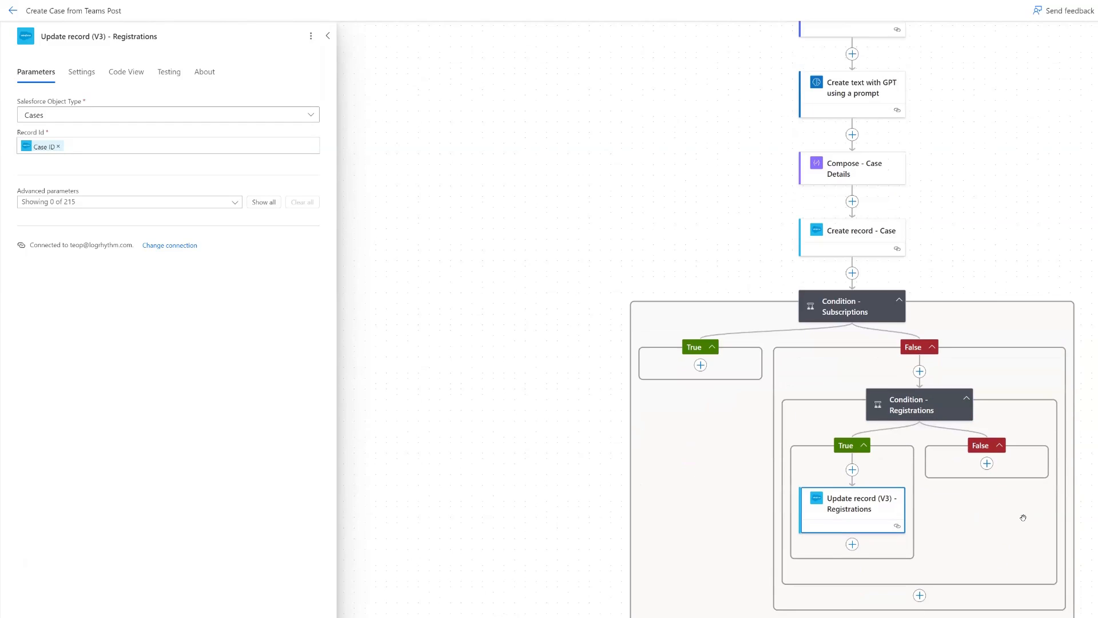
scroll(1023, 517, down, 1)
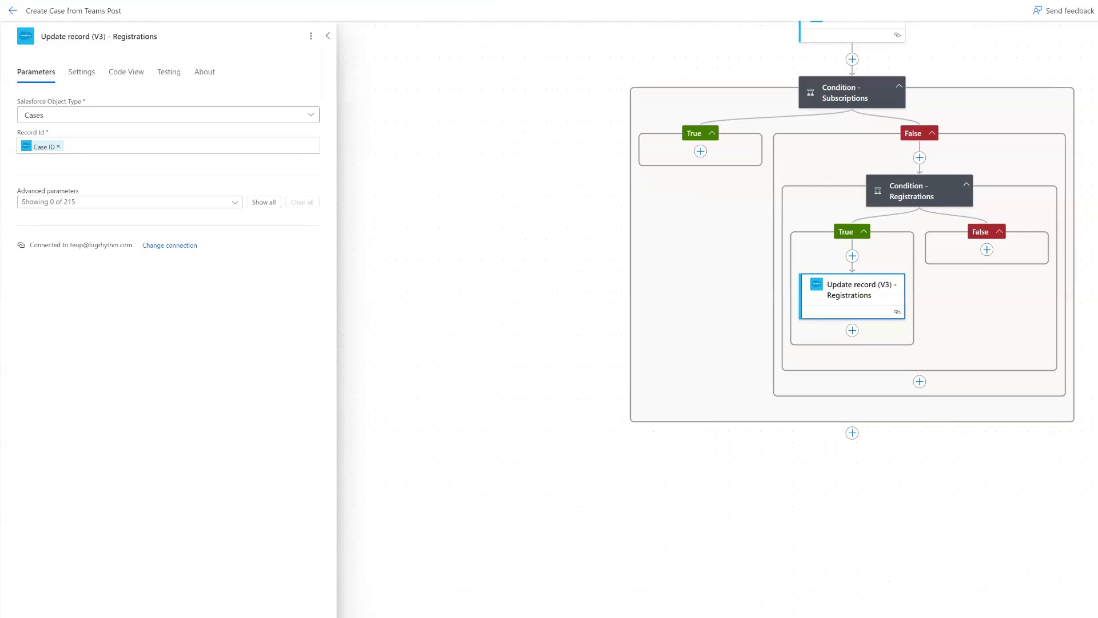
click(852, 435)
click(874, 434)
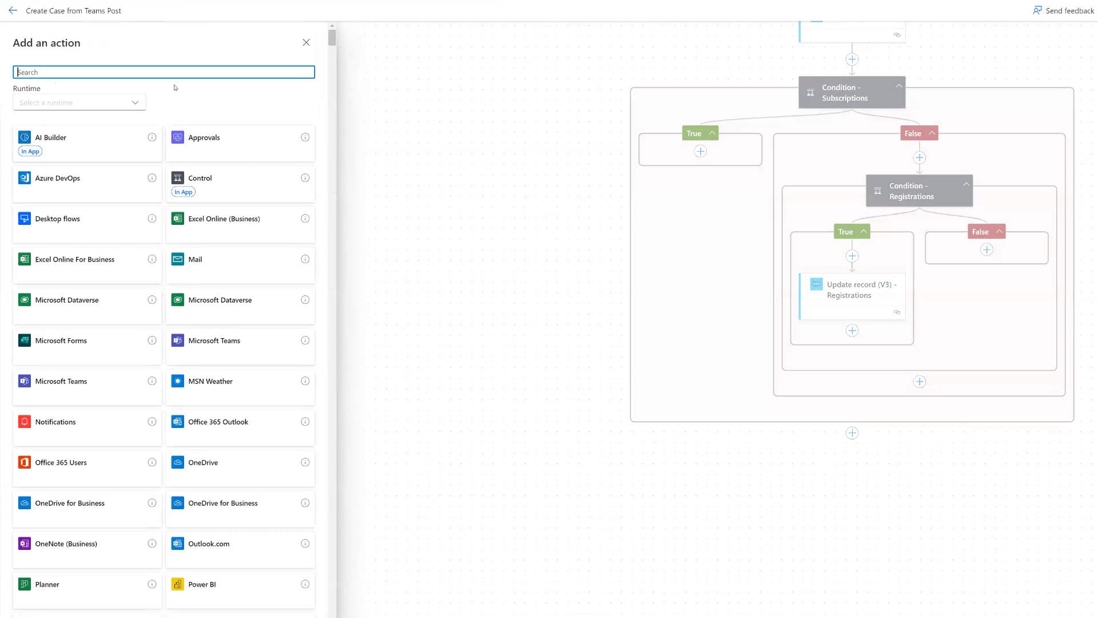
text(teams)
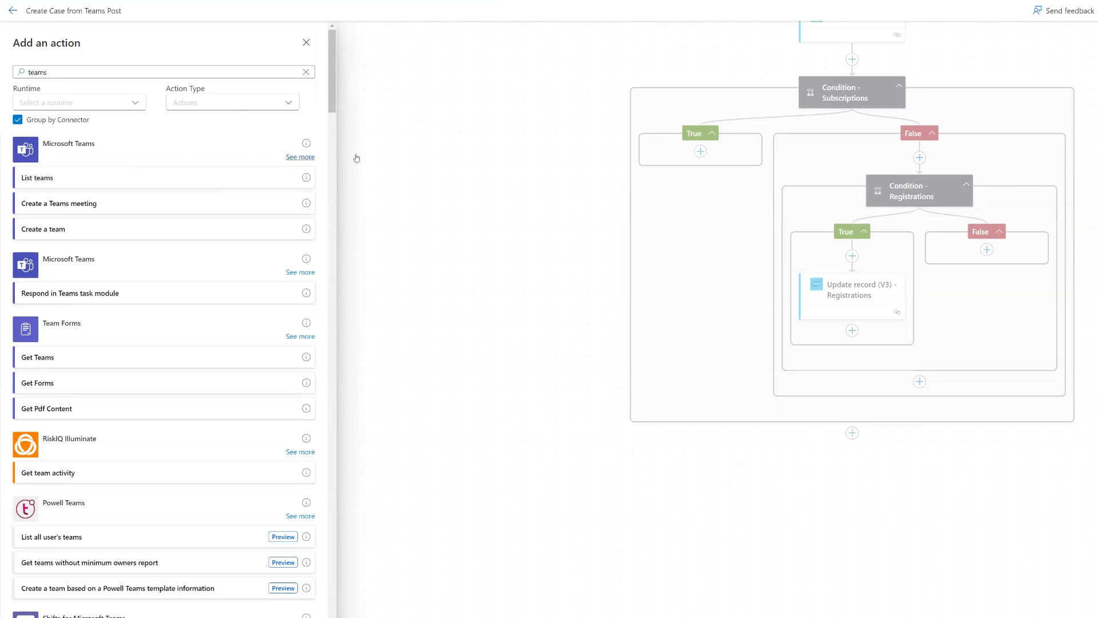
click(301, 156)
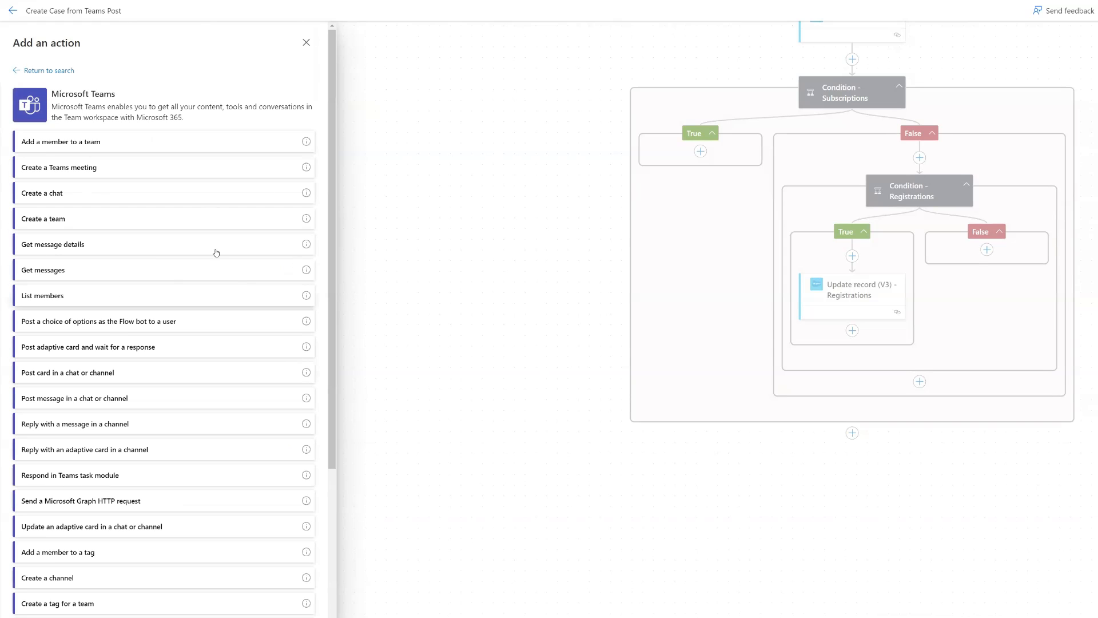
click(115, 425)
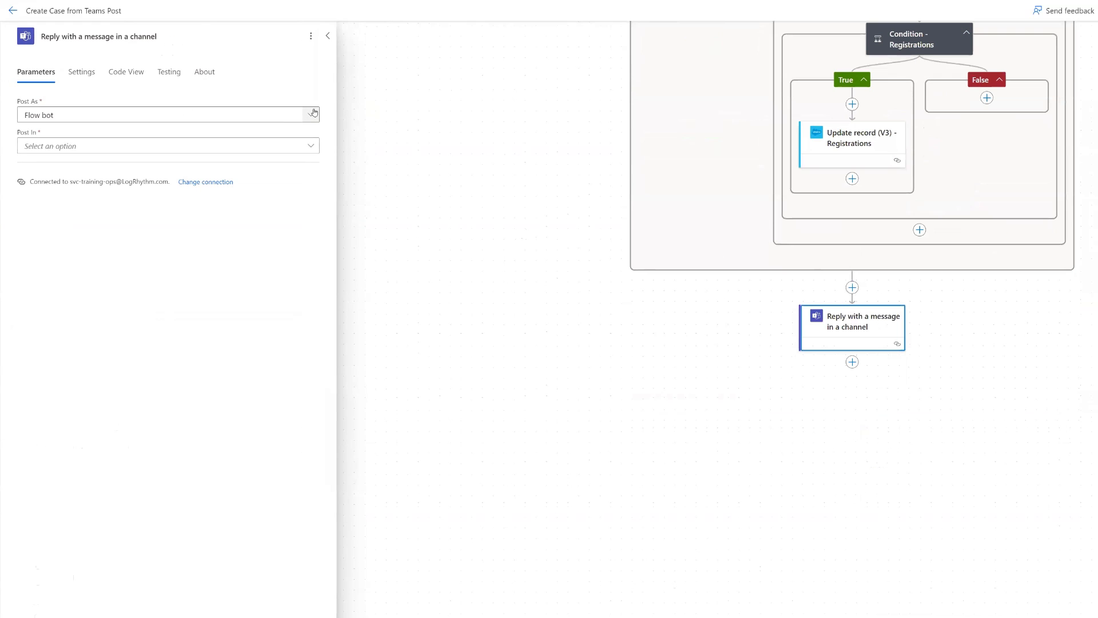
- Set the Teams reply to post as User in a Channel
click(314, 115)
click(33, 152)
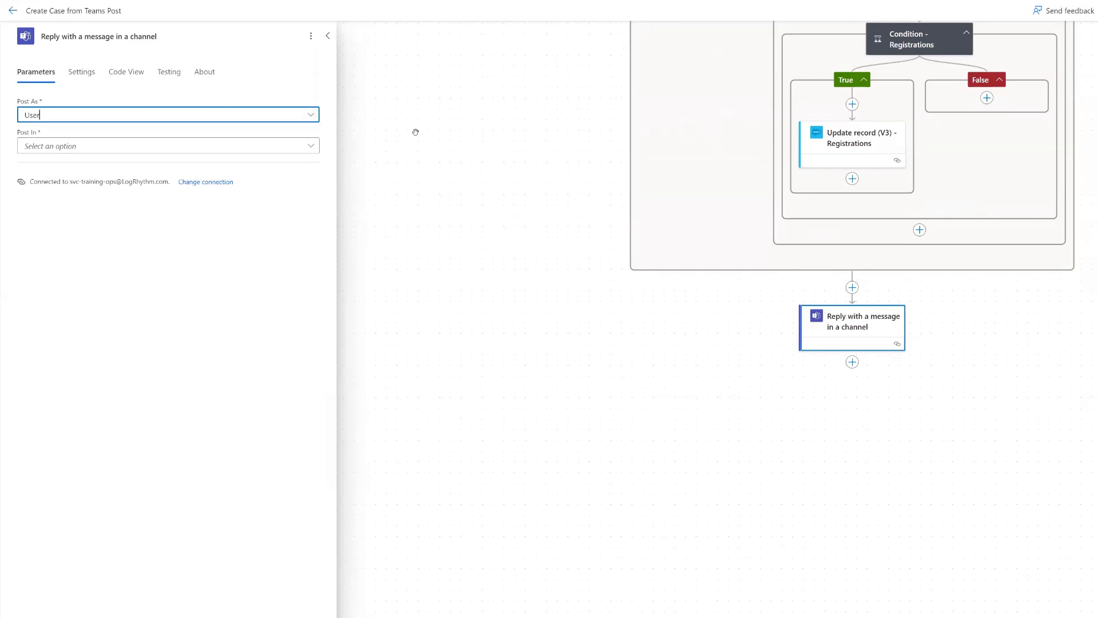
click(311, 146)
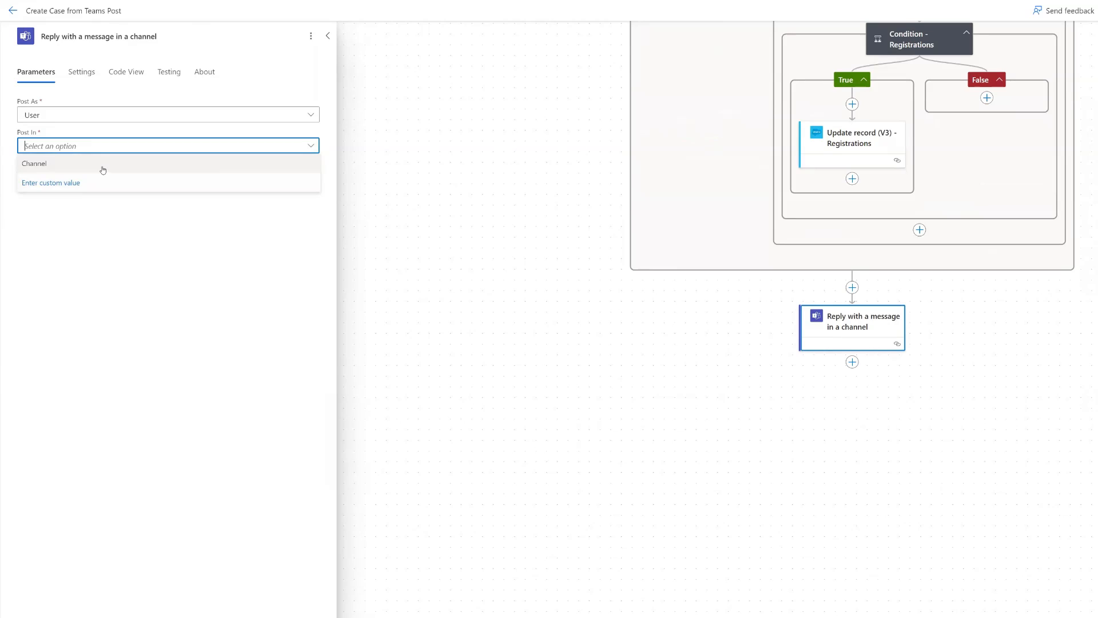
click(73, 162)
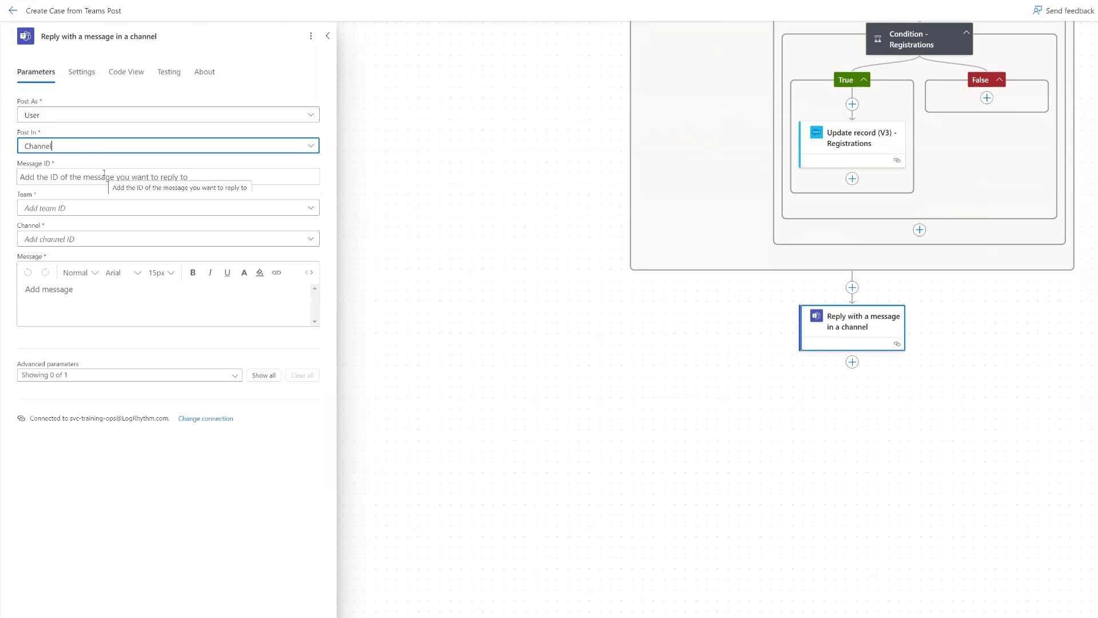
- Set the reply's Message ID to the Message id from the "When a new channel message is added" trigger
click(105, 174)
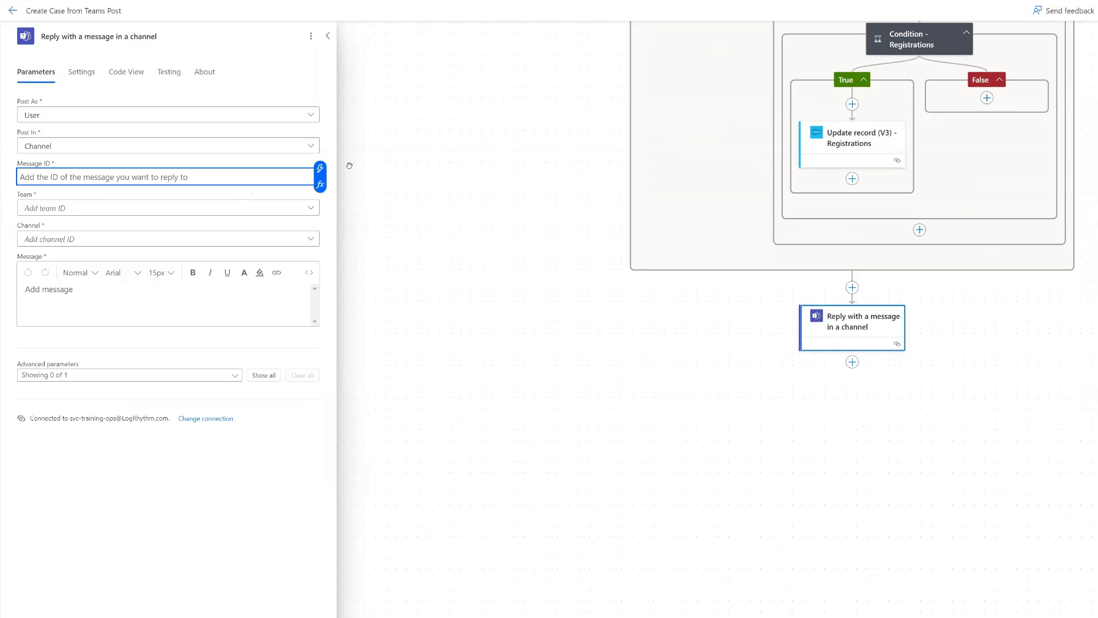
click(320, 168)
scroll(506, 272, down, 3)
scroll(507, 320, down, 2)
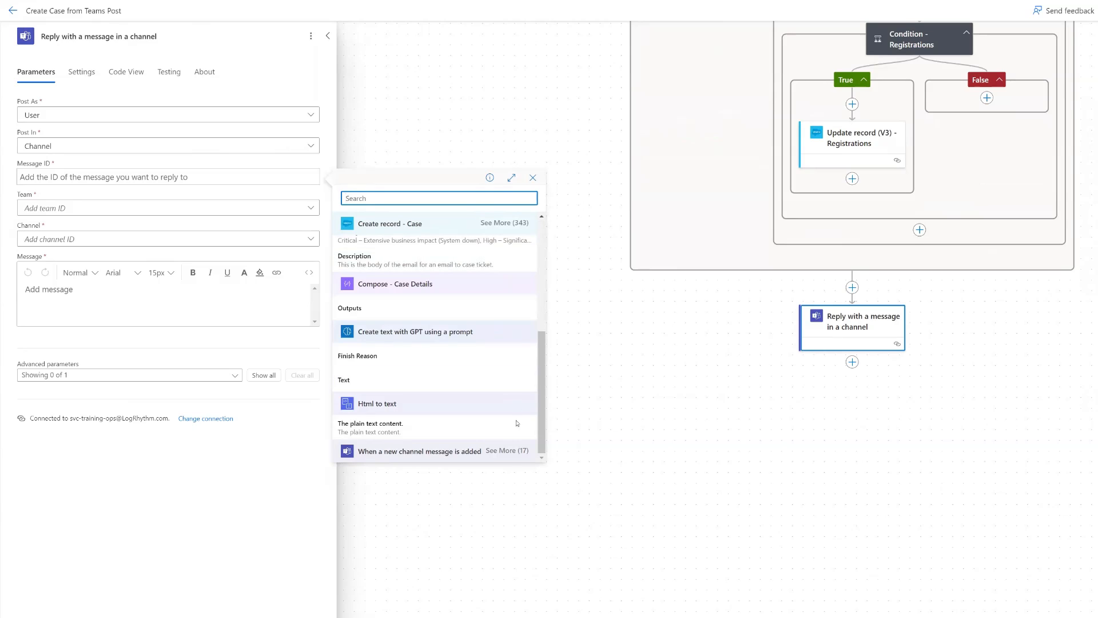
click(506, 451)
scroll(490, 364, down, 3)
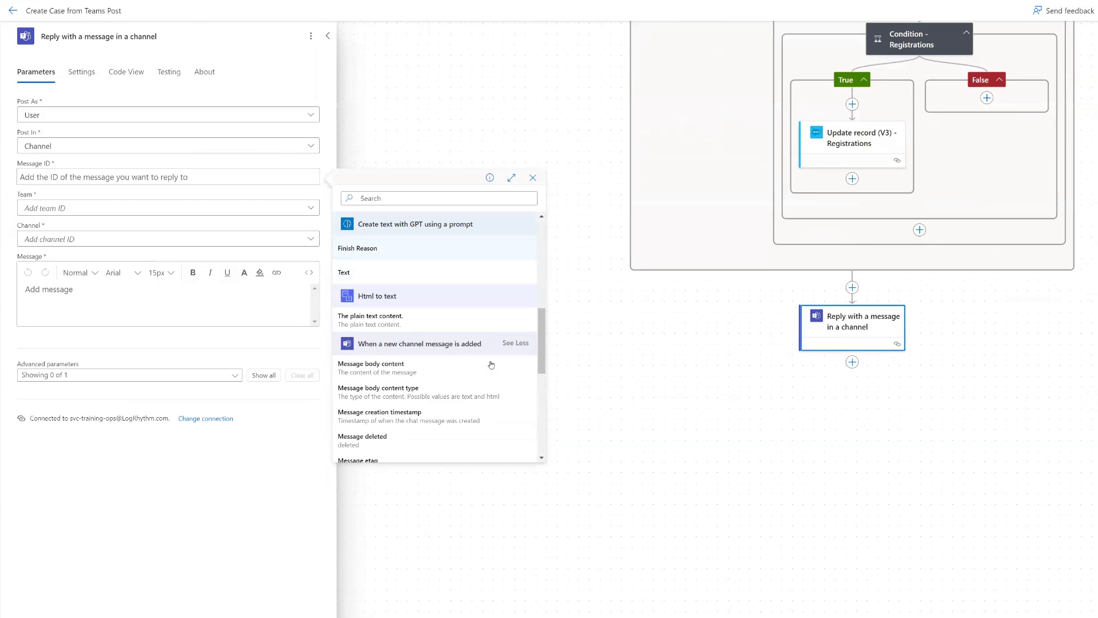
scroll(491, 364, down, 5)
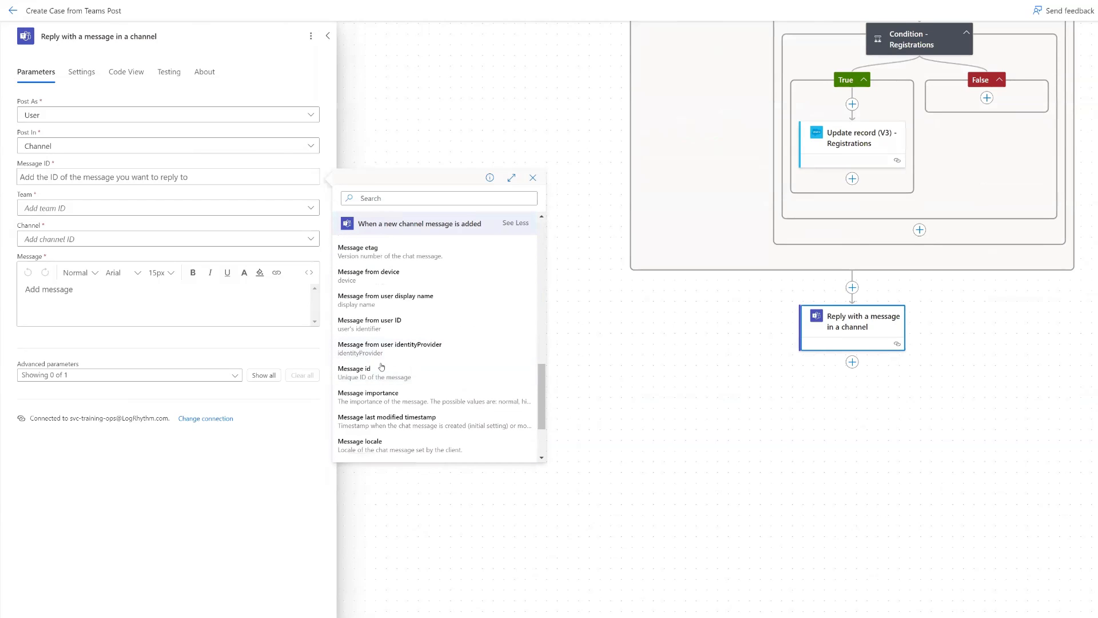
click(375, 372)
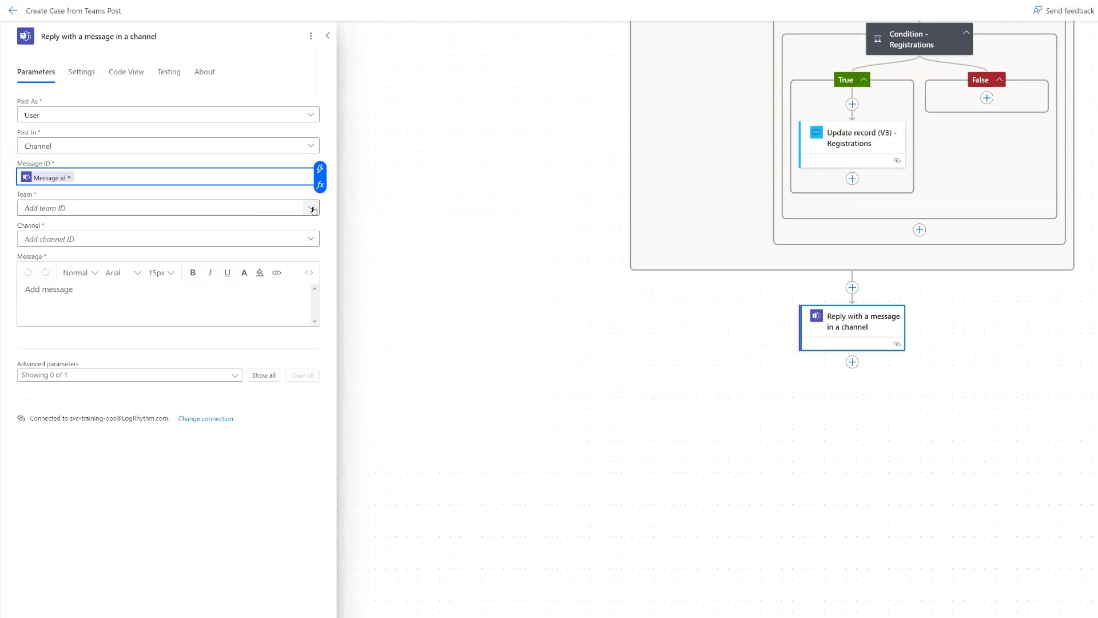
- Choose the Chat GPT team and its General channel for the reply
click(279, 208)
click(87, 224)
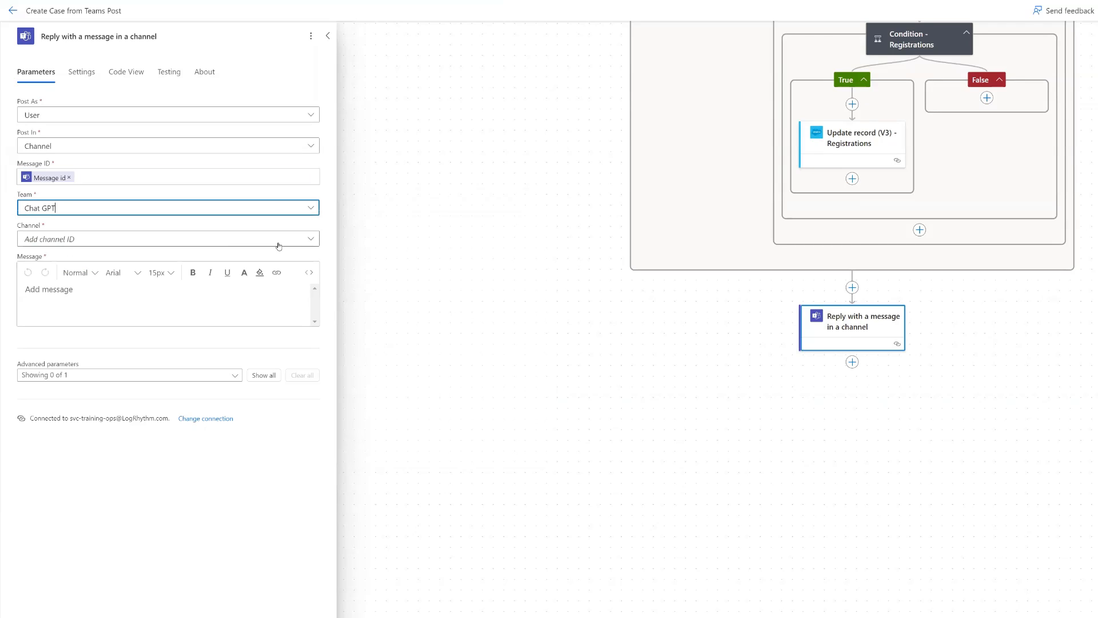
click(217, 239)
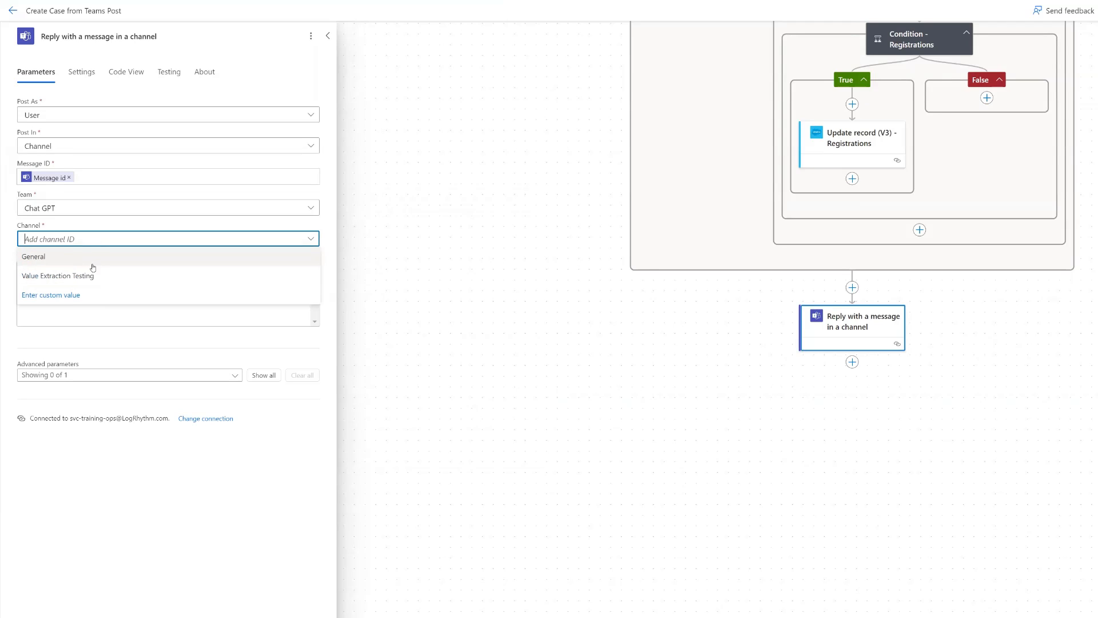
click(75, 256)
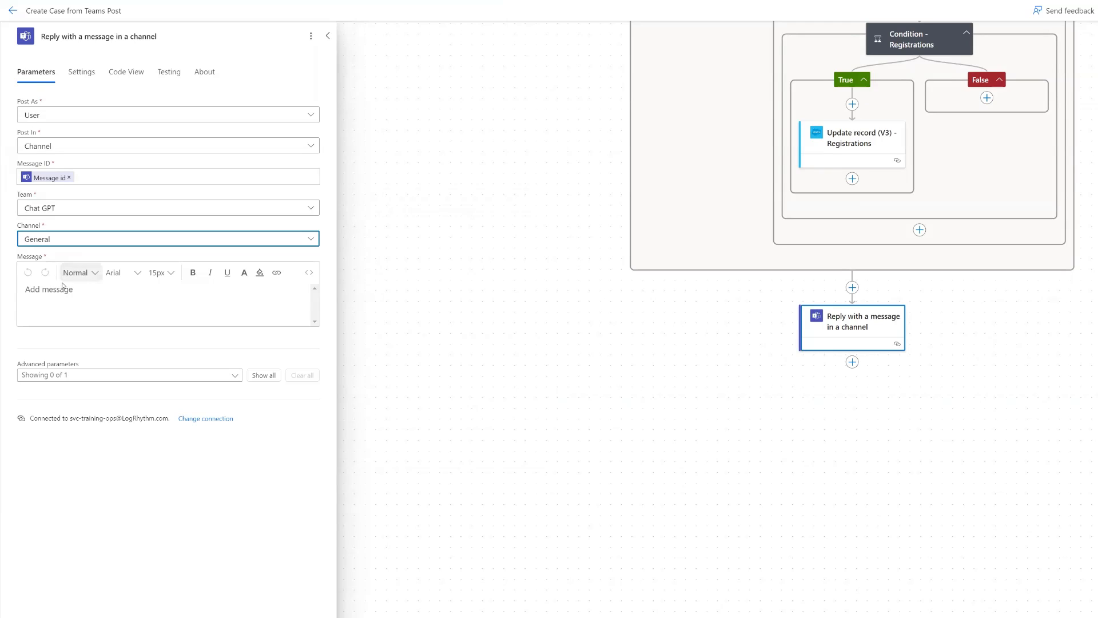
- Write the reply message as HTML with a greeting to the poster, a Training FAQ link, the case number and a link to the case
click(309, 273)
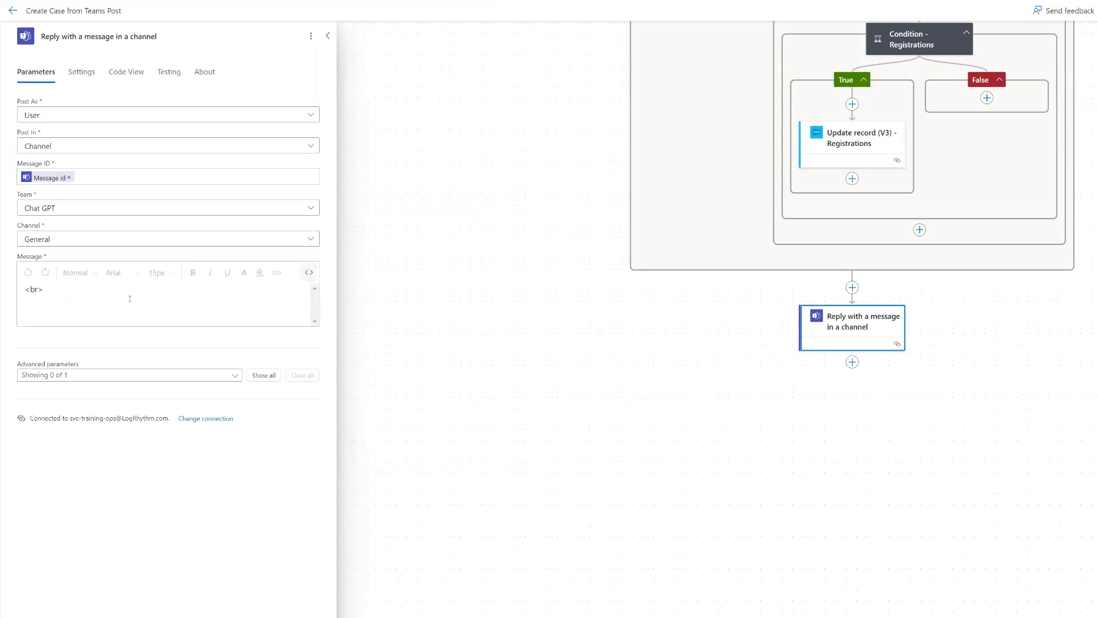
click(38, 296)
key(ctrl+a)
text(<p>Hi Message from us... , thank you for posting. A training team member will reply to your message shortly. In the meantime, please have a look at our <a href="https://logrhythm.sharepoint.com/:o:/s/CustomerSuccess/training/Er4rKoSzqc9BqjFdF3lX3SUBUevXlpQqa9FRDmX_QfNmXw?e=811h5Z">Training FAQ</a> to see if you can find your answer there.</p><br><p>A training case has been created from your request.</p><p>Case ID: Case Number </p><p>Link to case: <a href="https://logrhythm.lightning.force.com/lightning/r/Case/Record Type ID/view">Case Number </a></p>)
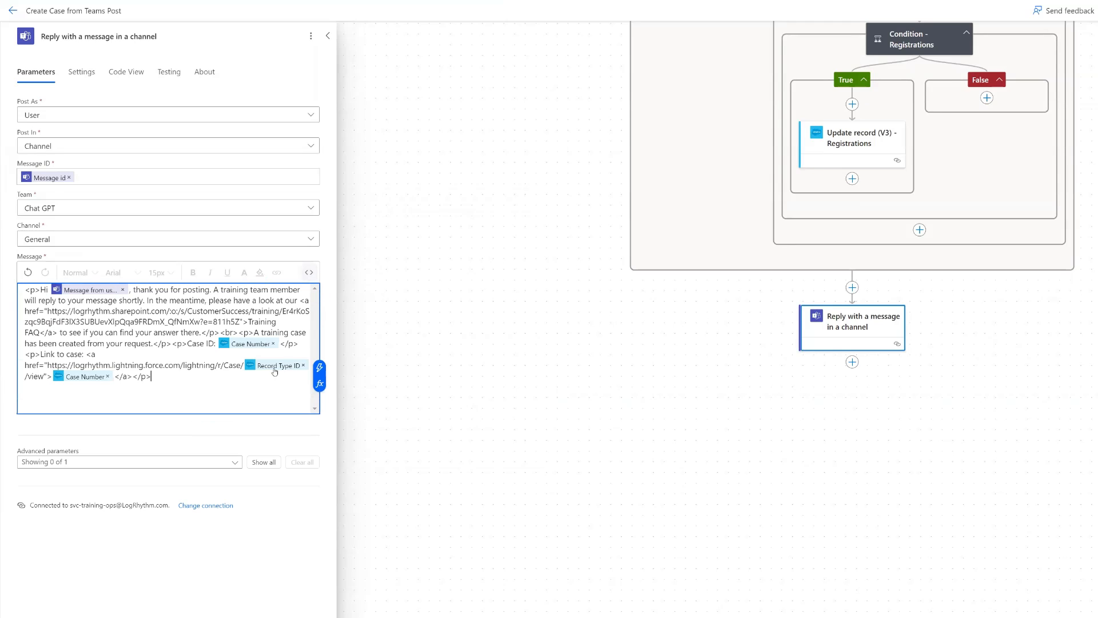
- Replace the name token after "Hi" with Message from user display name from the "When a new channel message is added" trigger
click(123, 289)
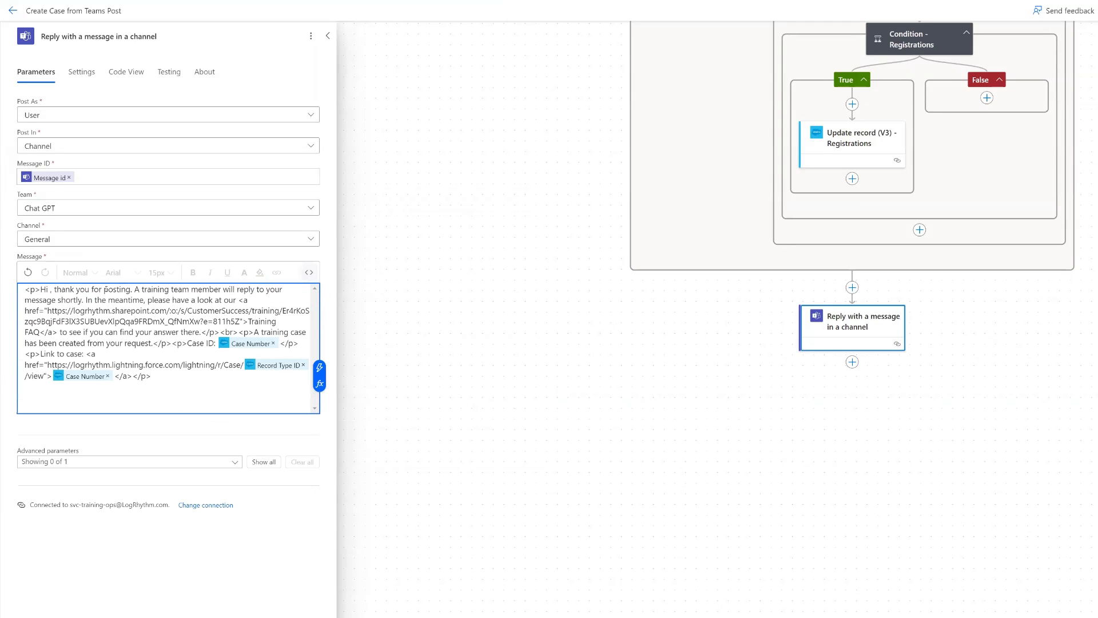
click(49, 289)
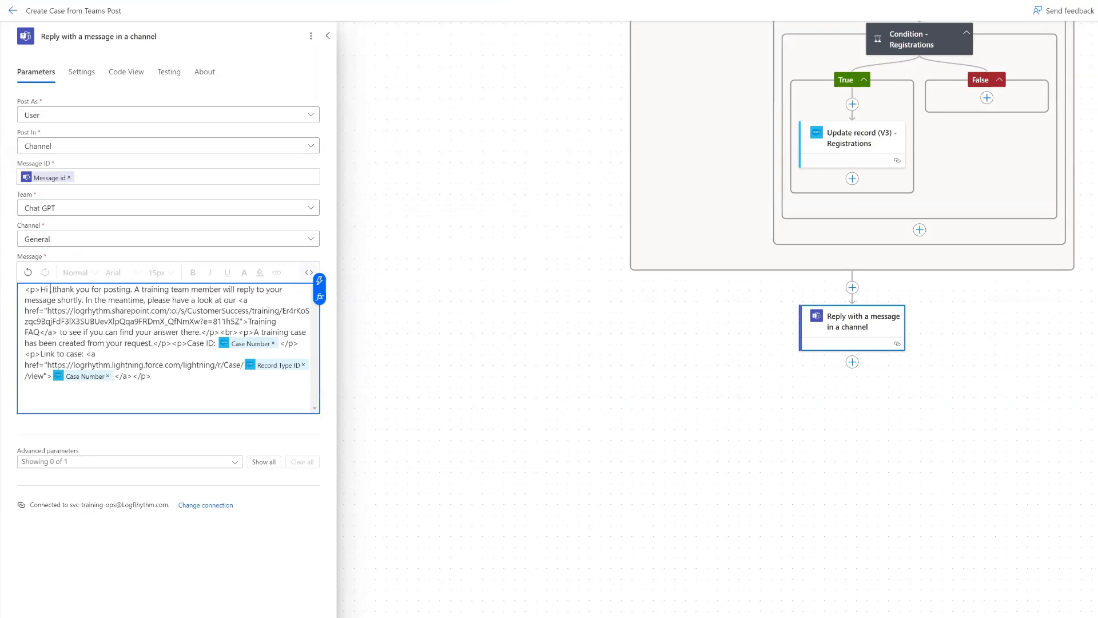
click(319, 281)
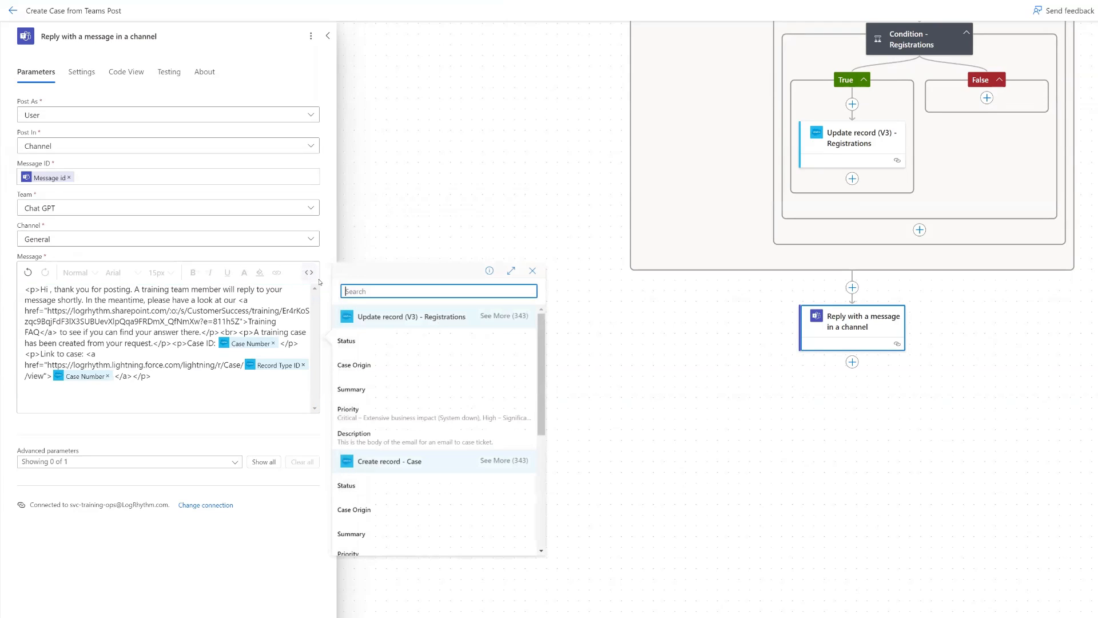
scroll(499, 394, down, 4)
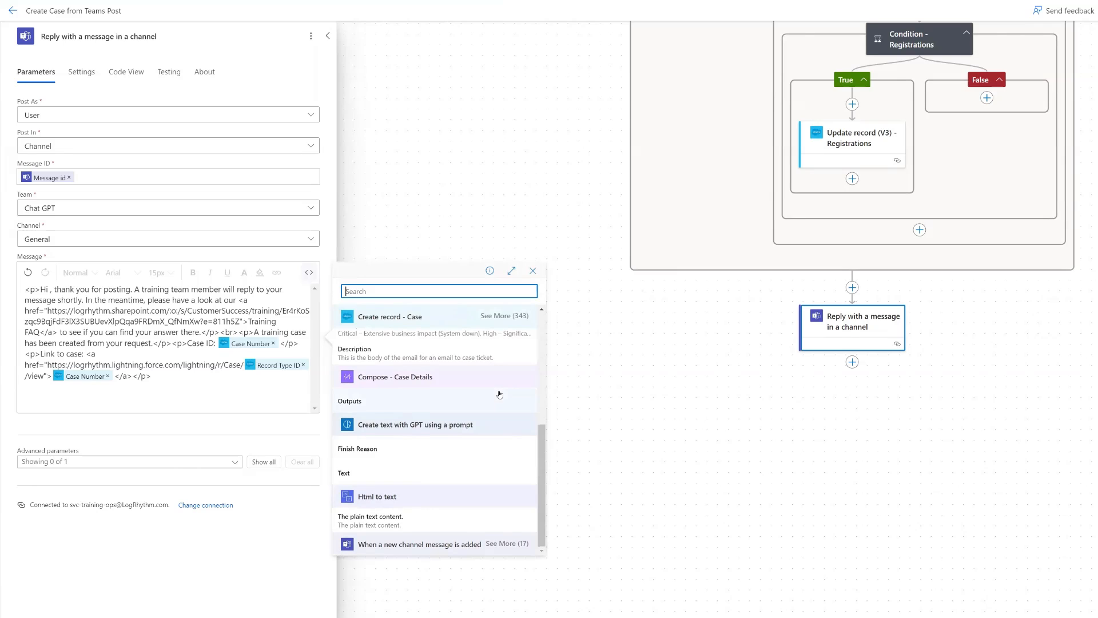
scroll(452, 449, down, 4)
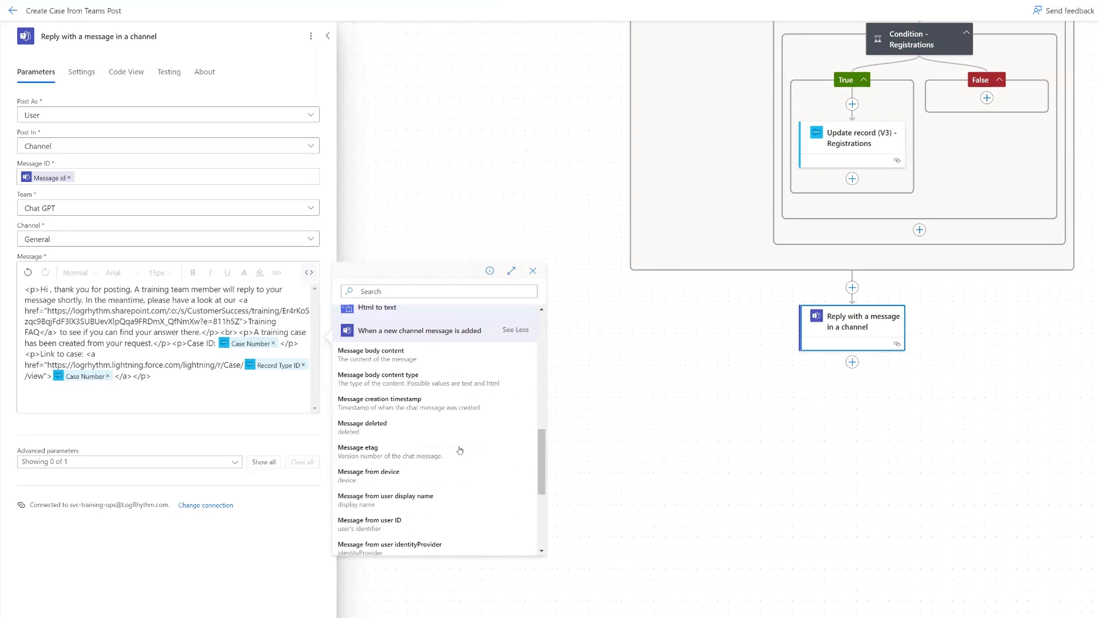
scroll(452, 446, down, 5)
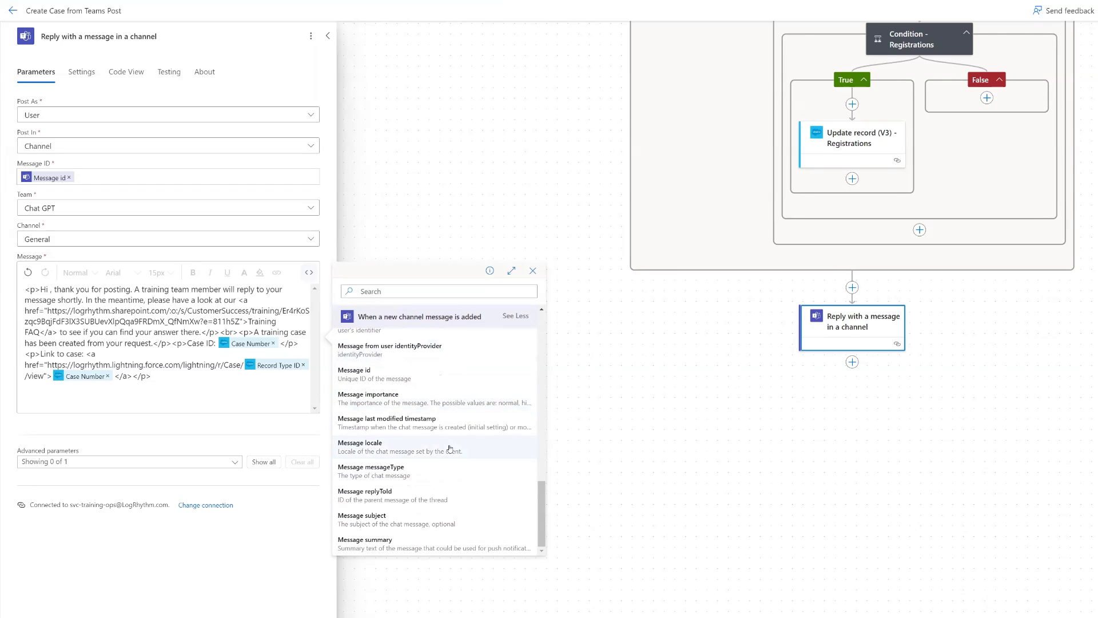
scroll(446, 450, up, 3)
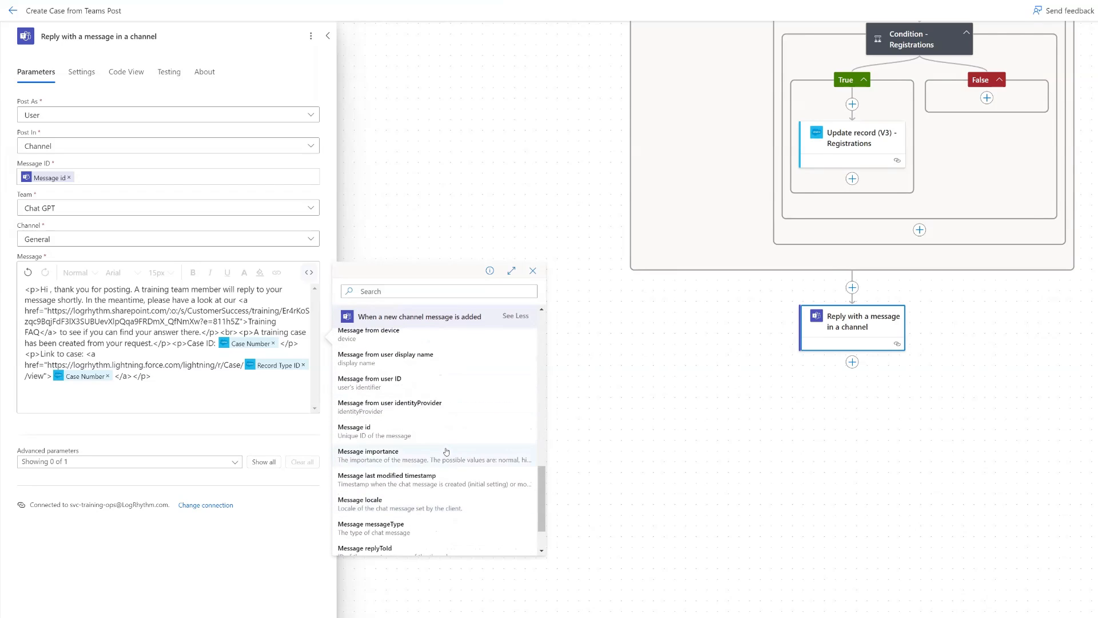
click(391, 399)
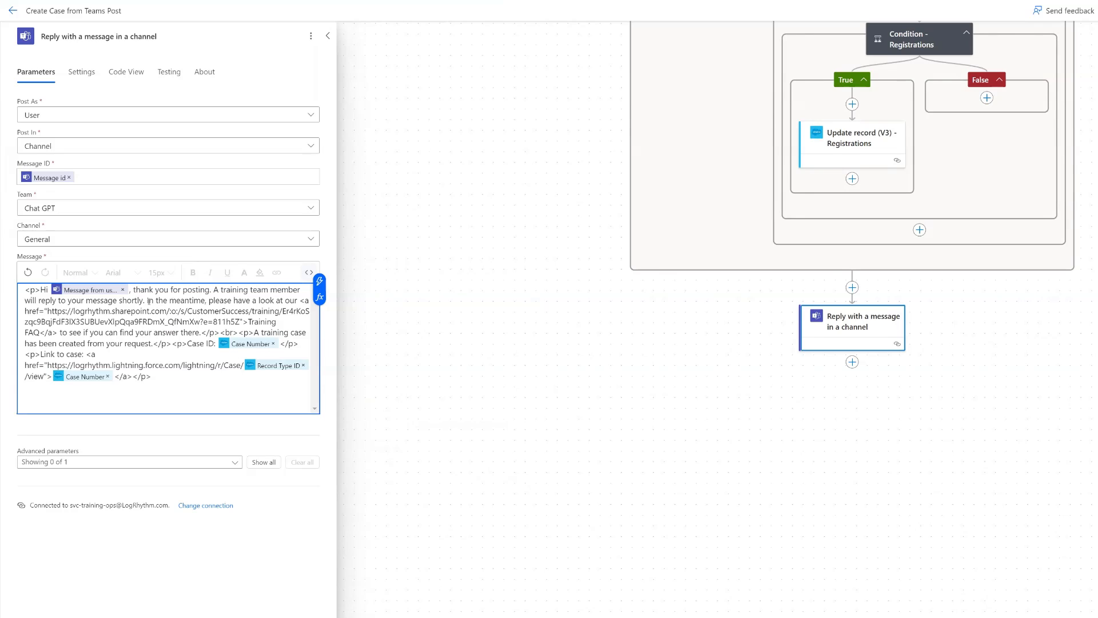
- Delete the "In the meantime" sentence with the Training FAQ link from the reply message
drag(147, 300, 203, 332)
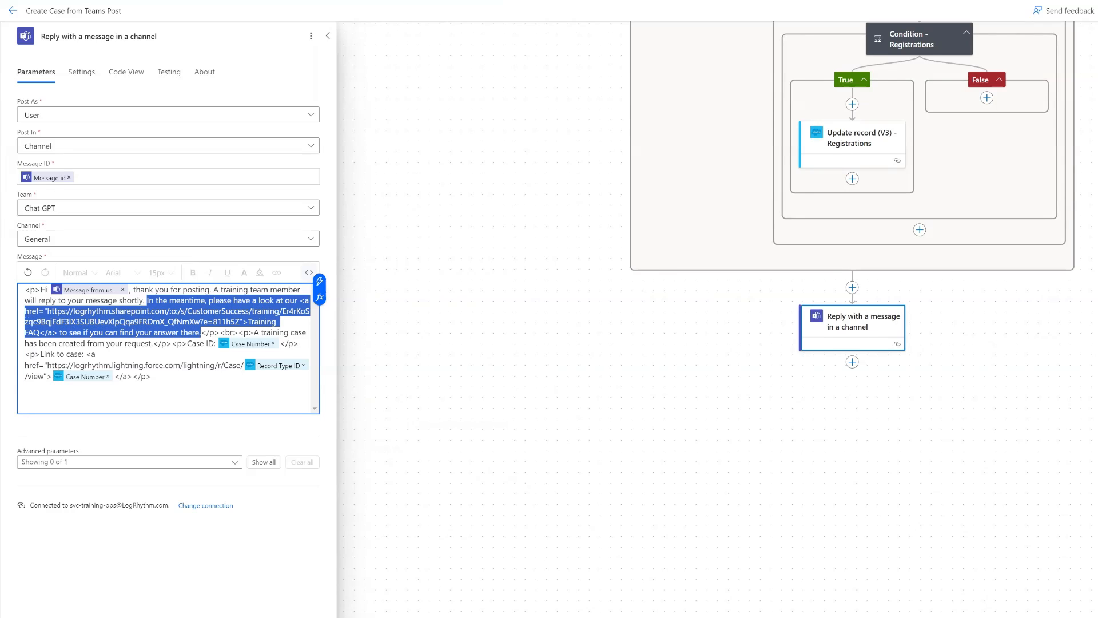
key(BackSpace)
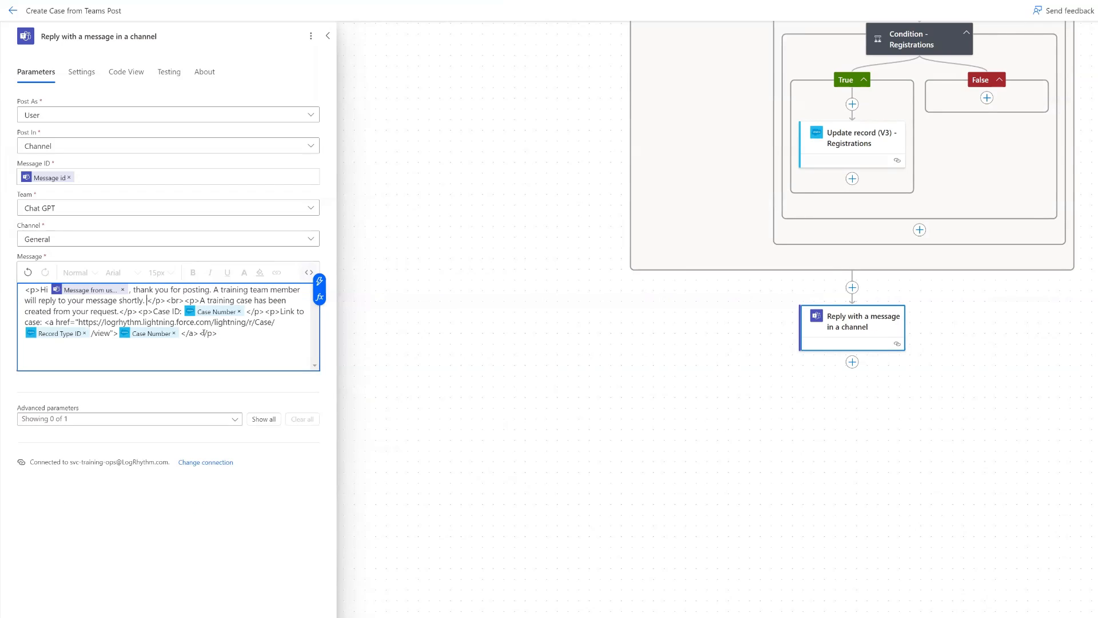
key(BackSpace)
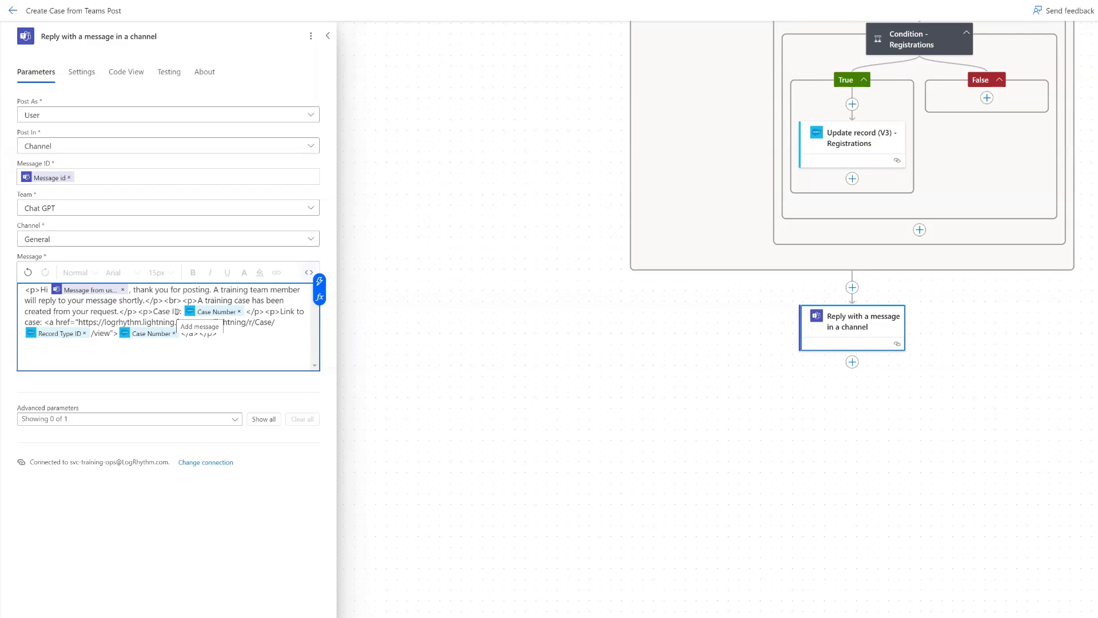
- Replace the token after "Case ID:" with Case Number from the "Create record - Case" action
click(239, 311)
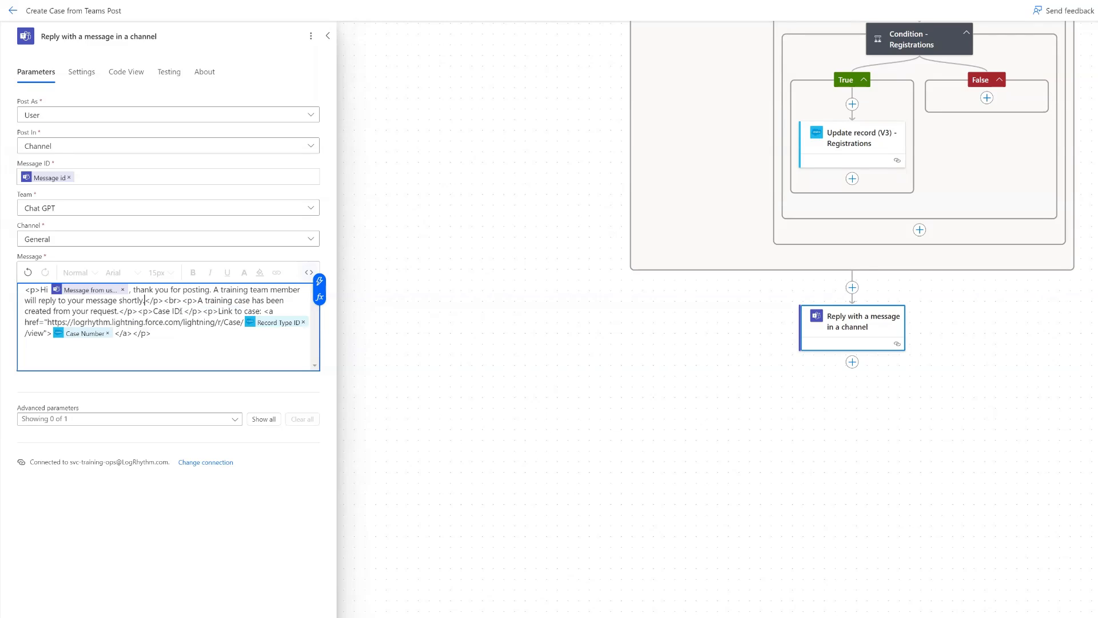
click(320, 280)
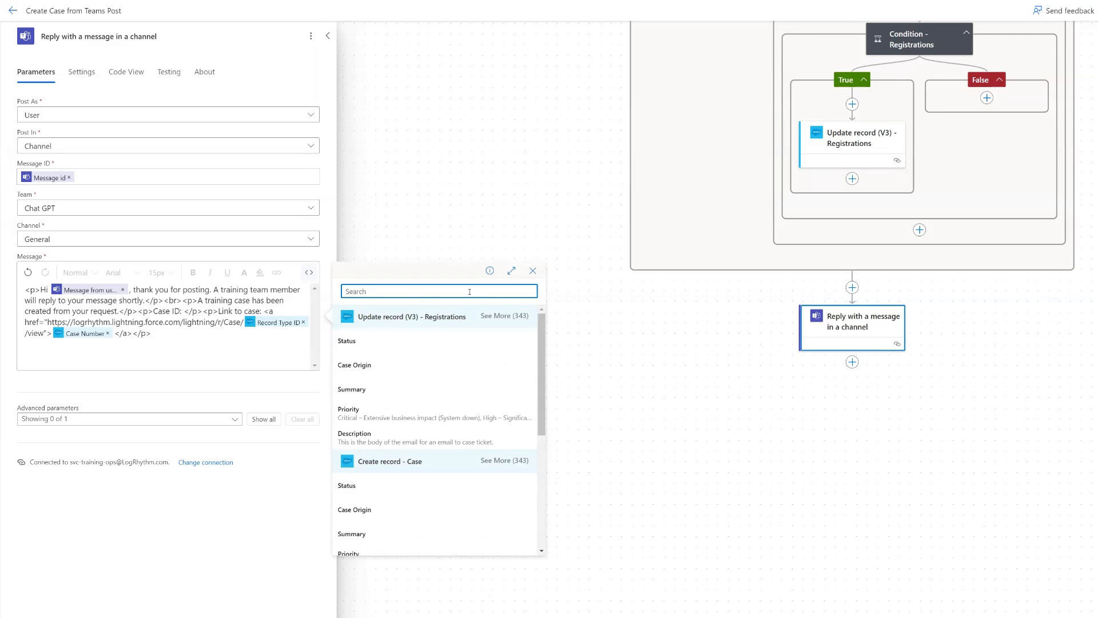
text(case number)
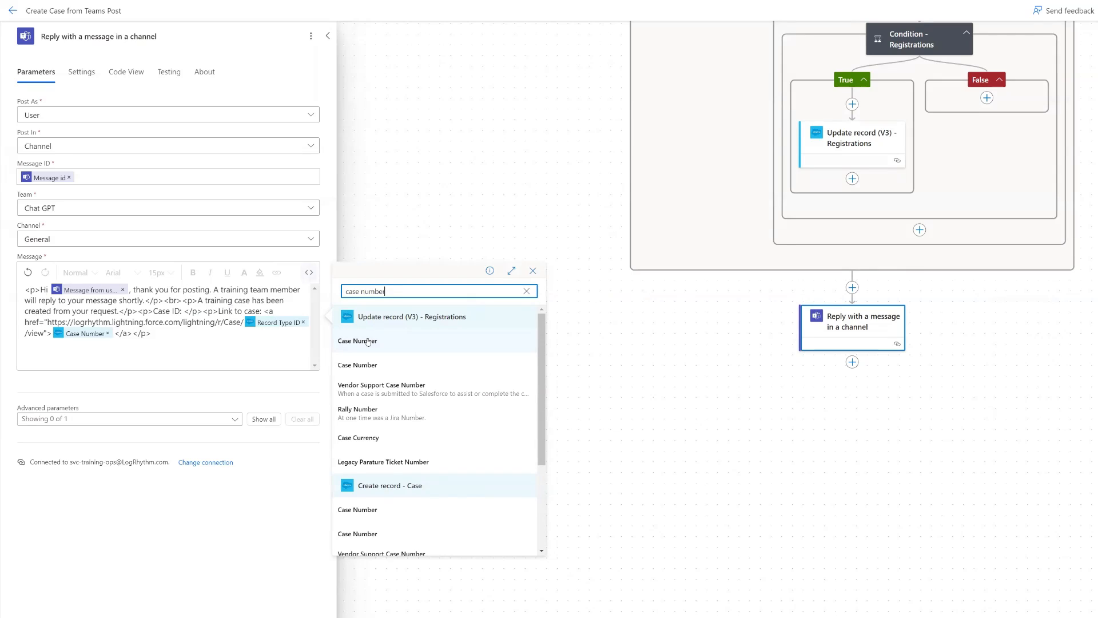
scroll(377, 343, down, 3)
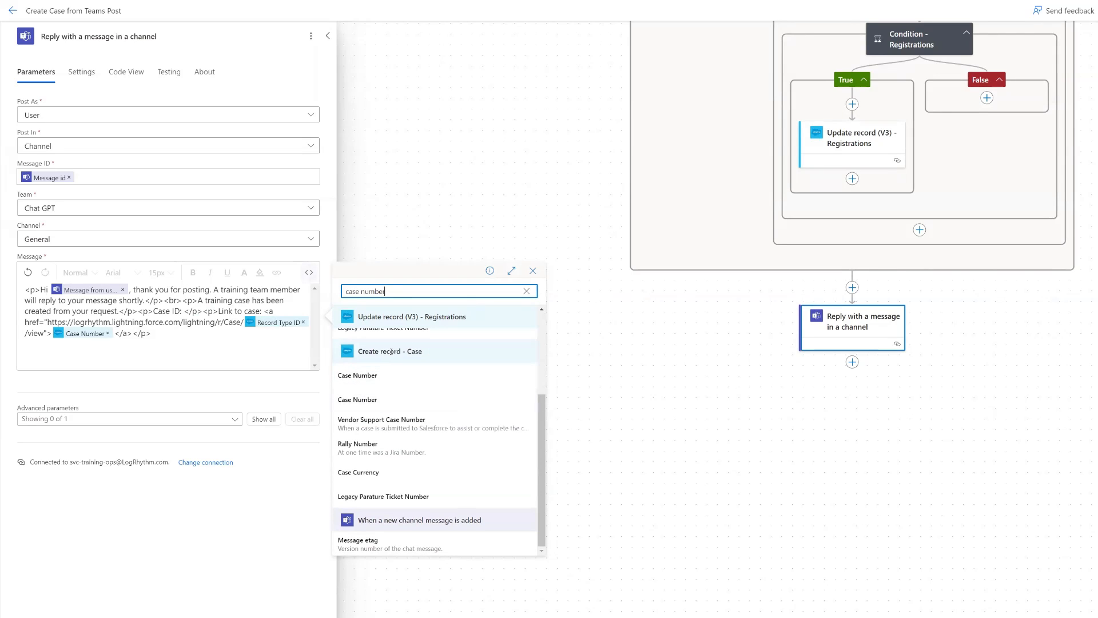
click(373, 375)
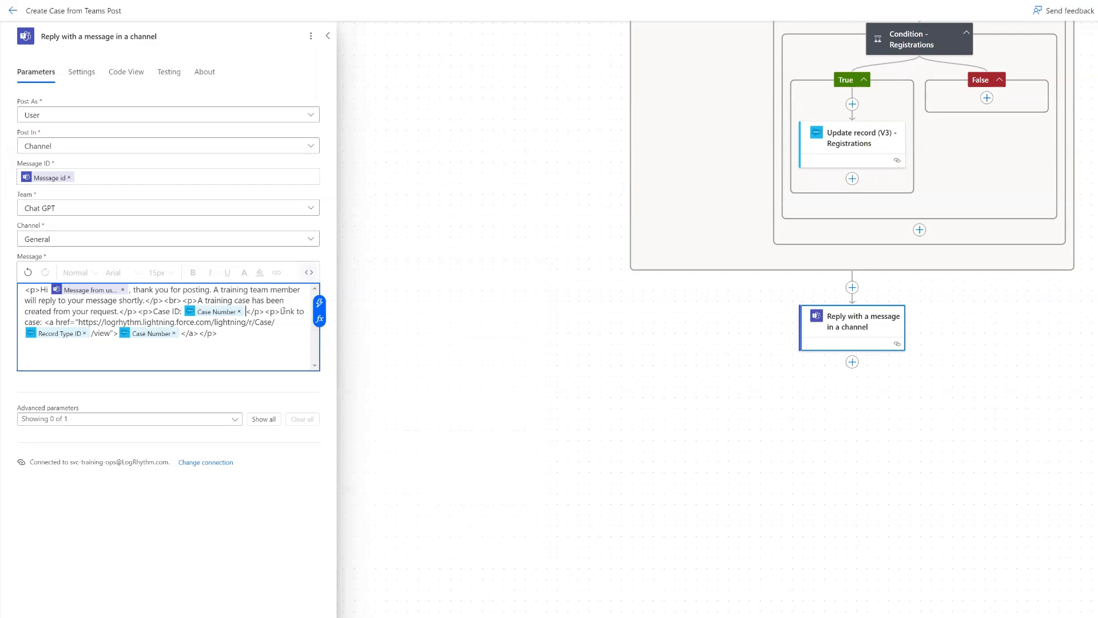
- Replace the Record Type ID token in the case link's URL with Case ID from the "Create record - Case" action
click(84, 333)
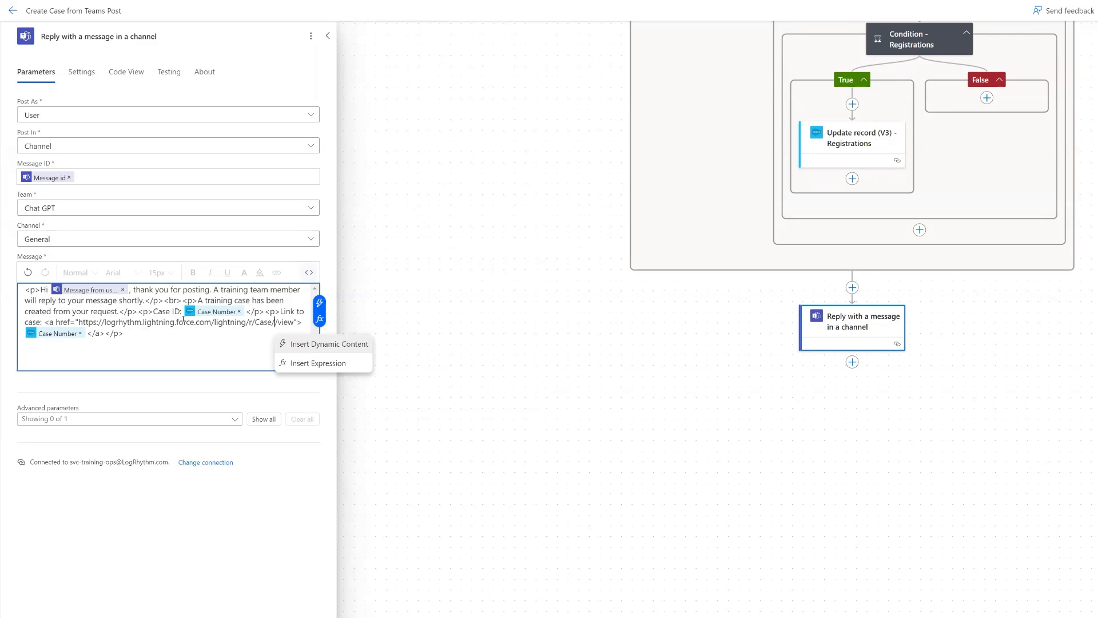
click(319, 302)
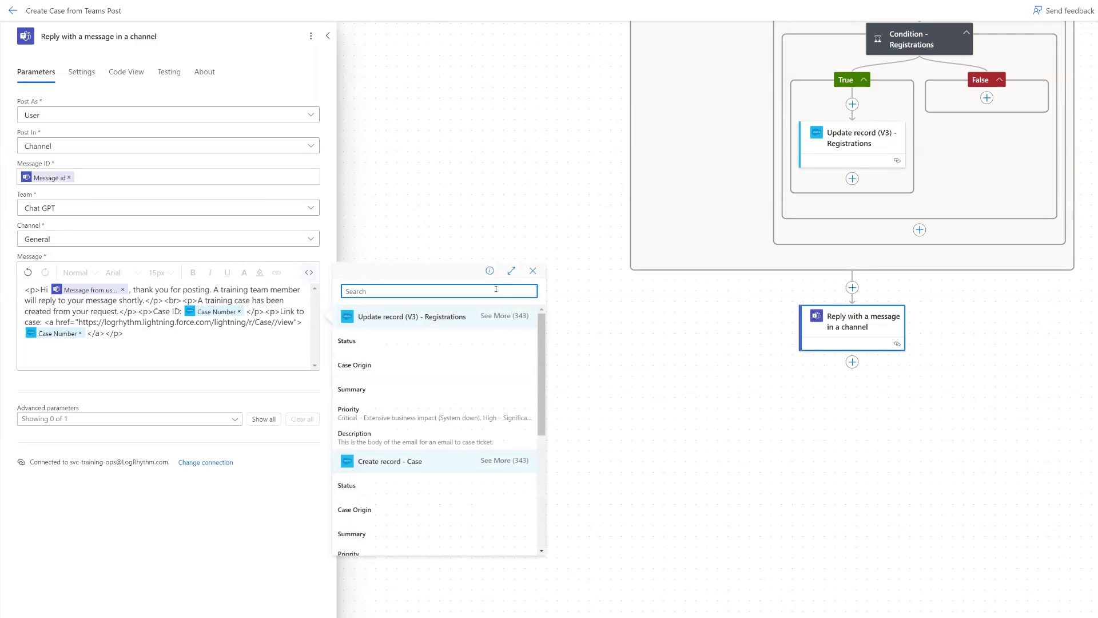
text(case id)
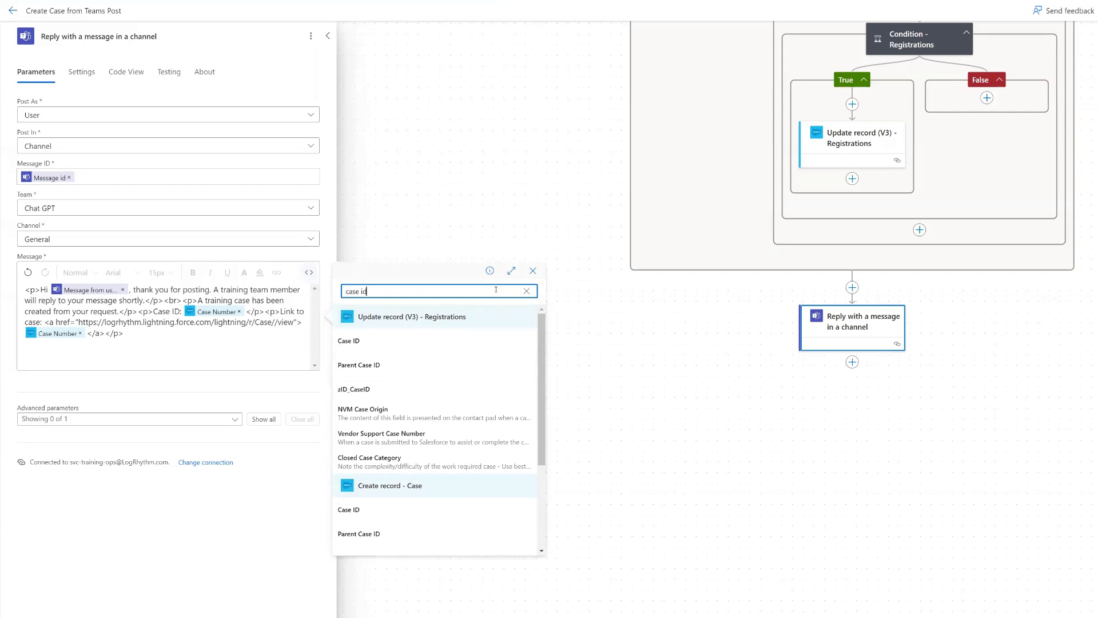
click(366, 510)
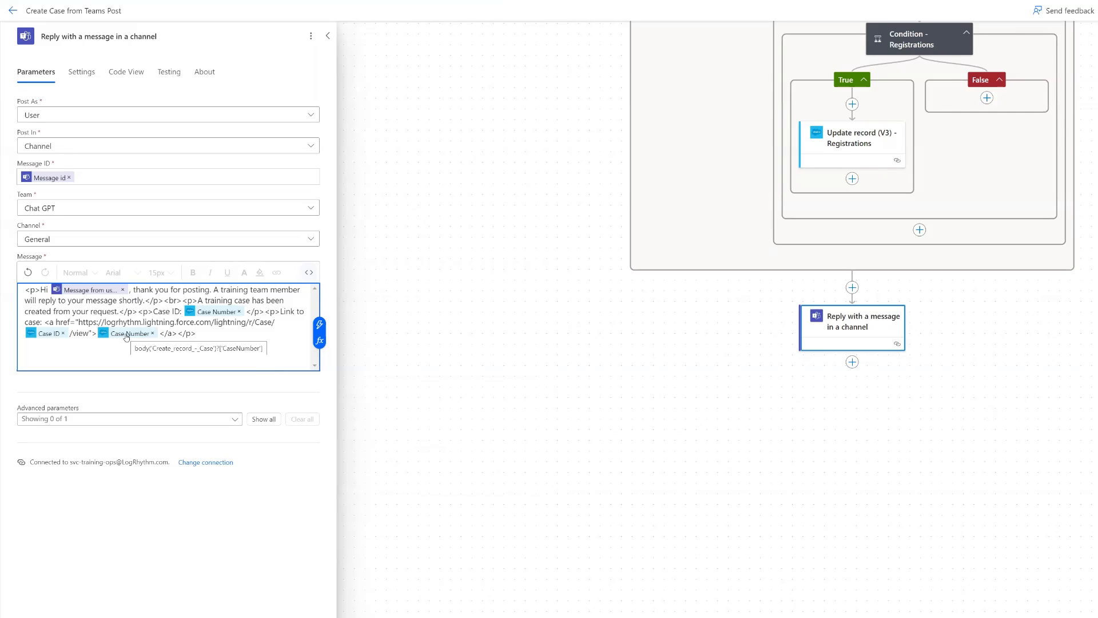
- Return the reply message to its formatted view and save the flow
click(310, 272)
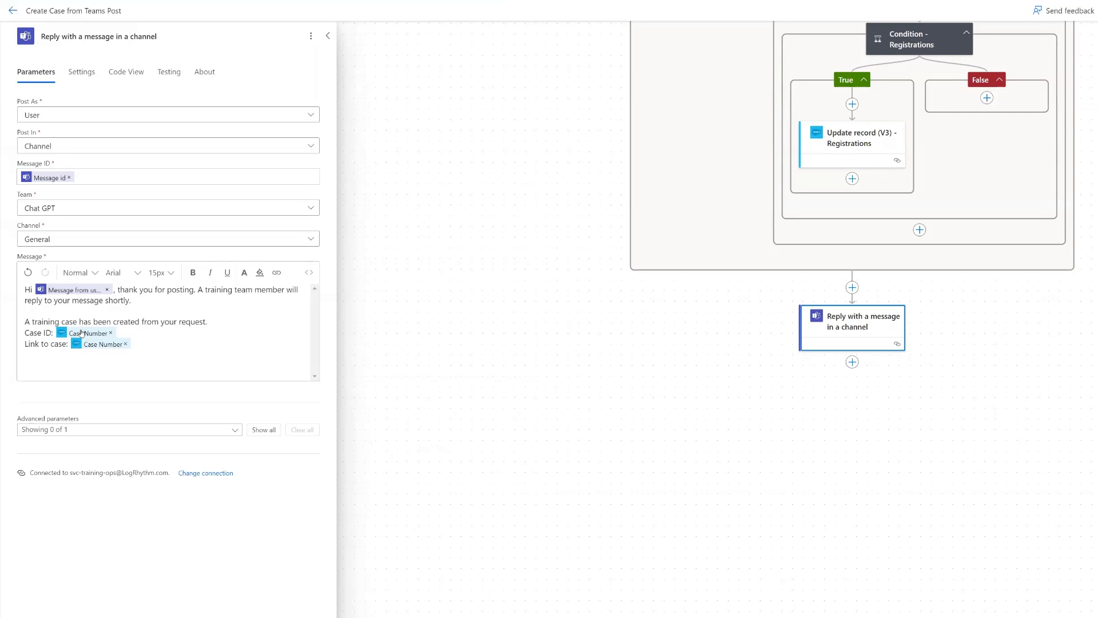
mouse_move(102, 335)
click(908, 8)
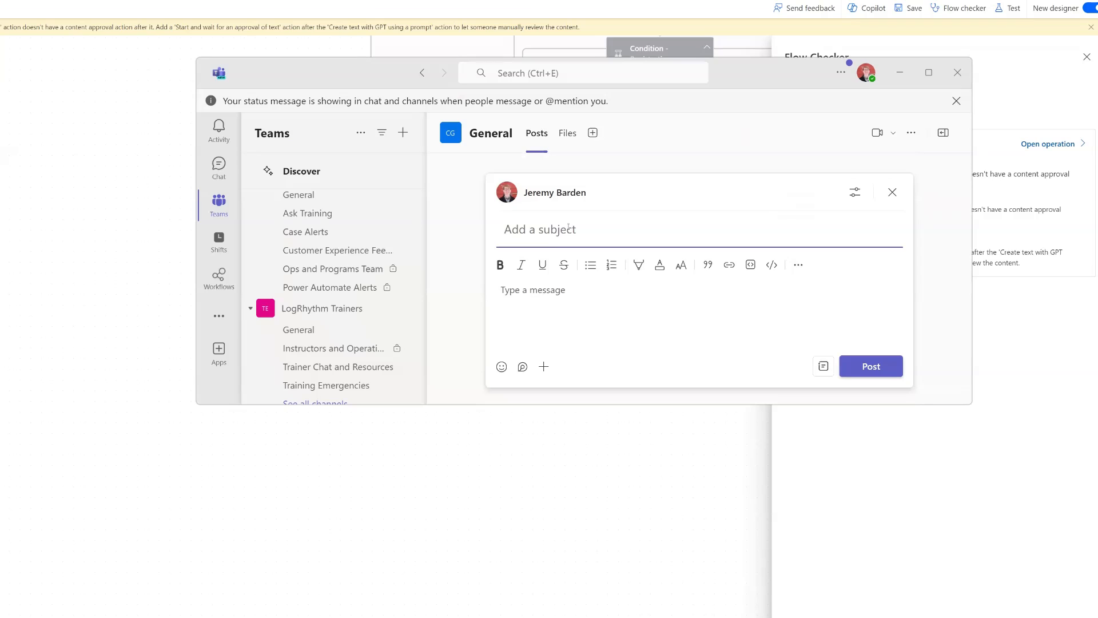
- In the Teams General channel, post a message with the subject "Test" and the text "Hi I need help with registration."
text(Test)
click(546, 292)
text(Test)
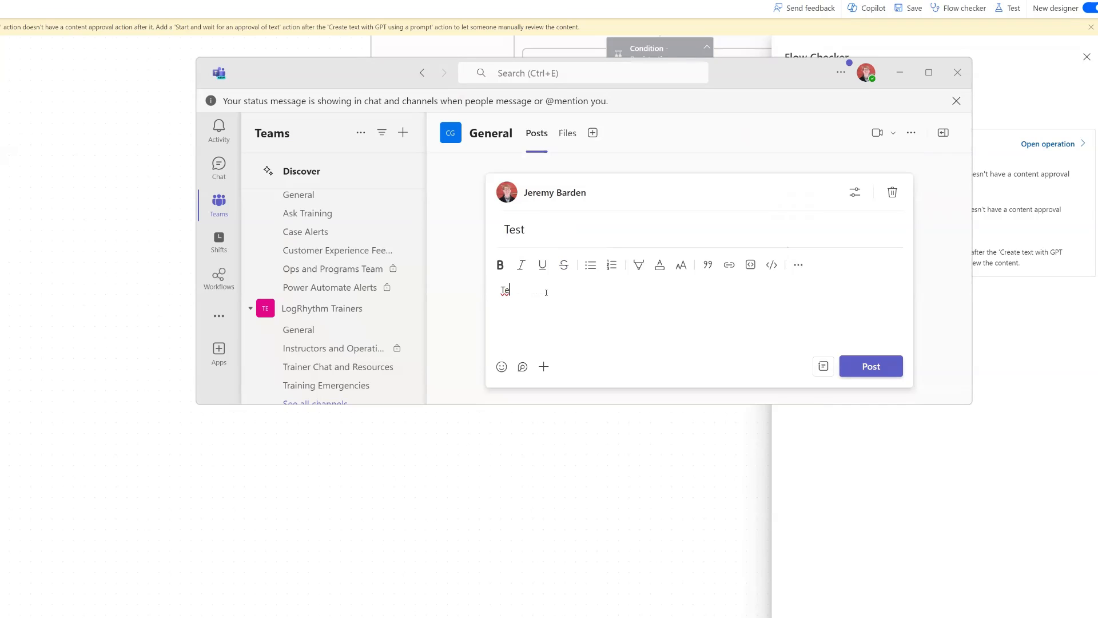
key(BackSpace)
key(BackSpace)
key(BackSpace)
key(BackSpace)
text(Hi I need help with registration.)
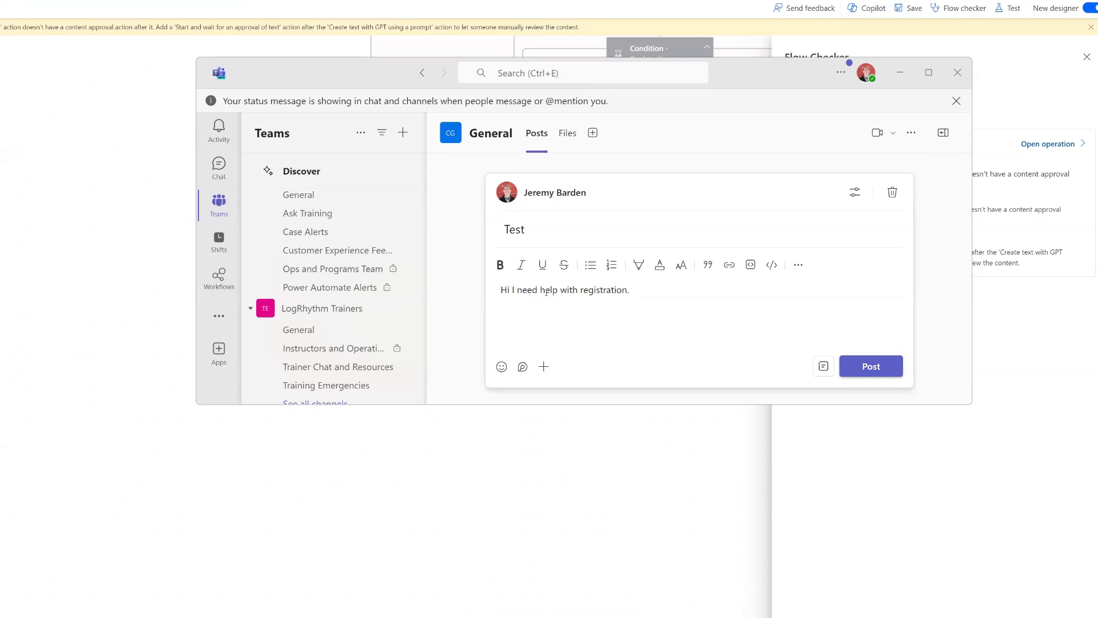
click(870, 369)
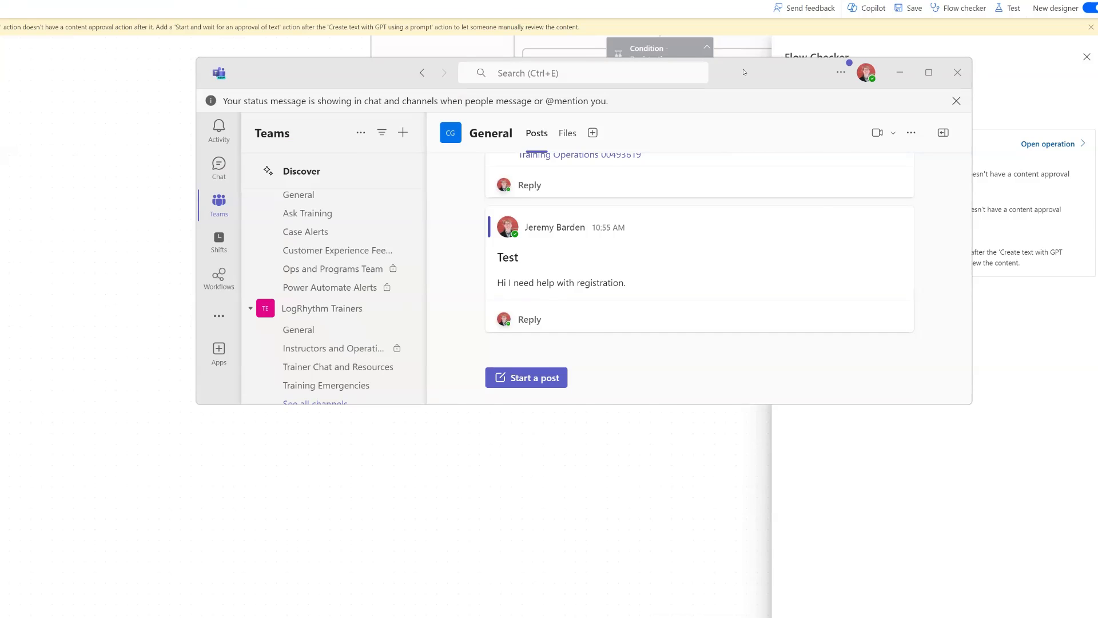
- Move the Teams window aside, dismiss the flow-ready notice and refresh the flow's run history
drag(744, 72, 1, 74)
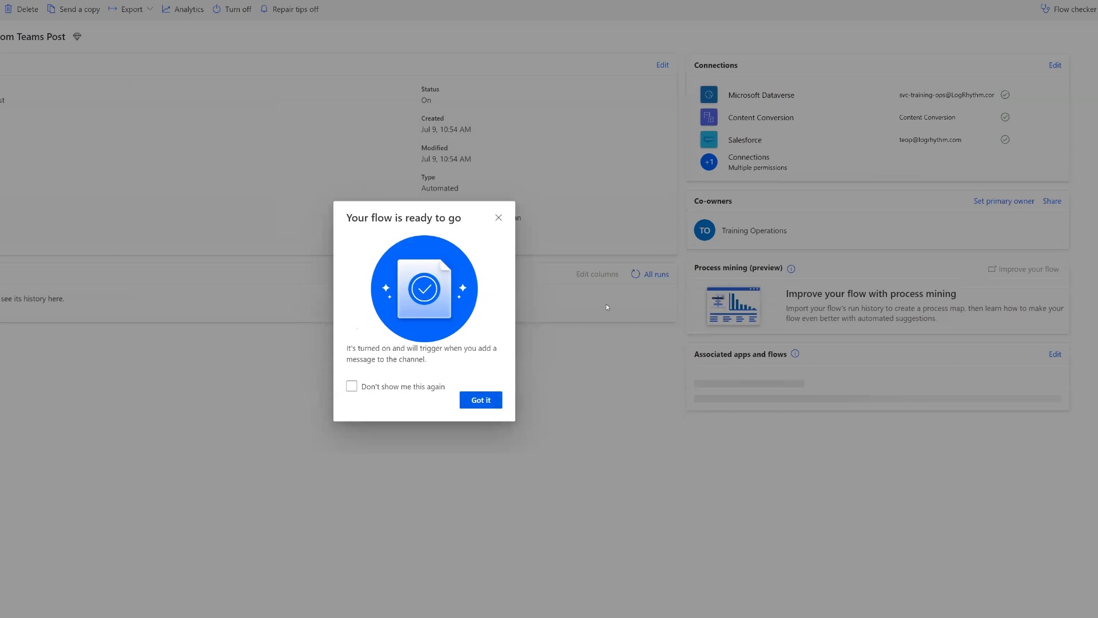
click(479, 400)
click(636, 277)
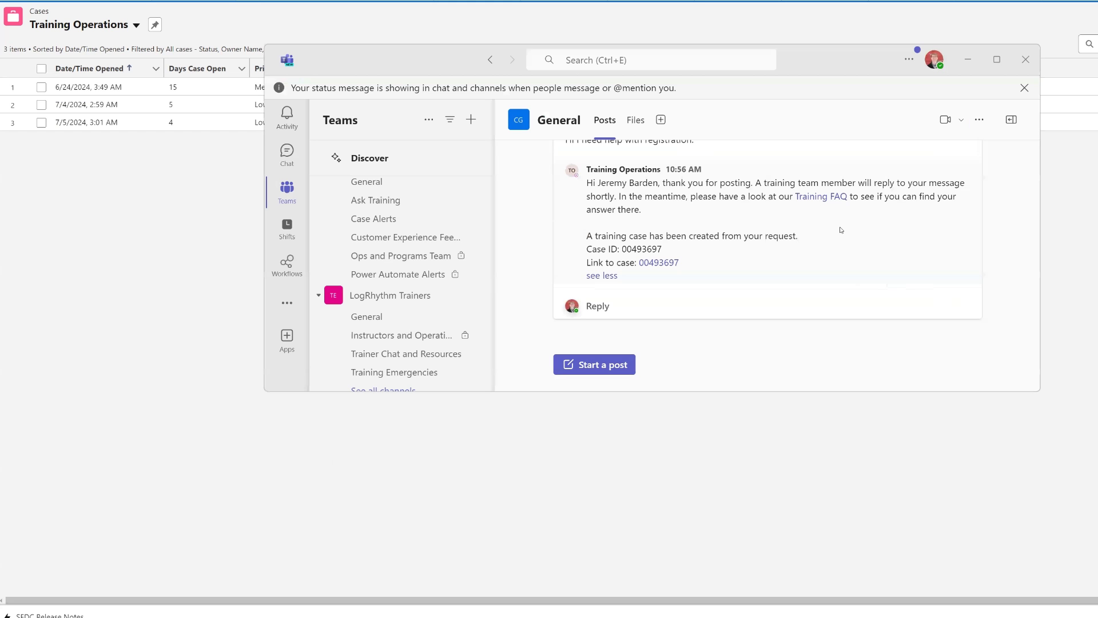
- Review the automated Teams reply to the Test post and open its linked Salesforce case at the case information and details
scroll(792, 245, up, 1)
scroll(781, 223, down, 1)
scroll(782, 224, up, 1)
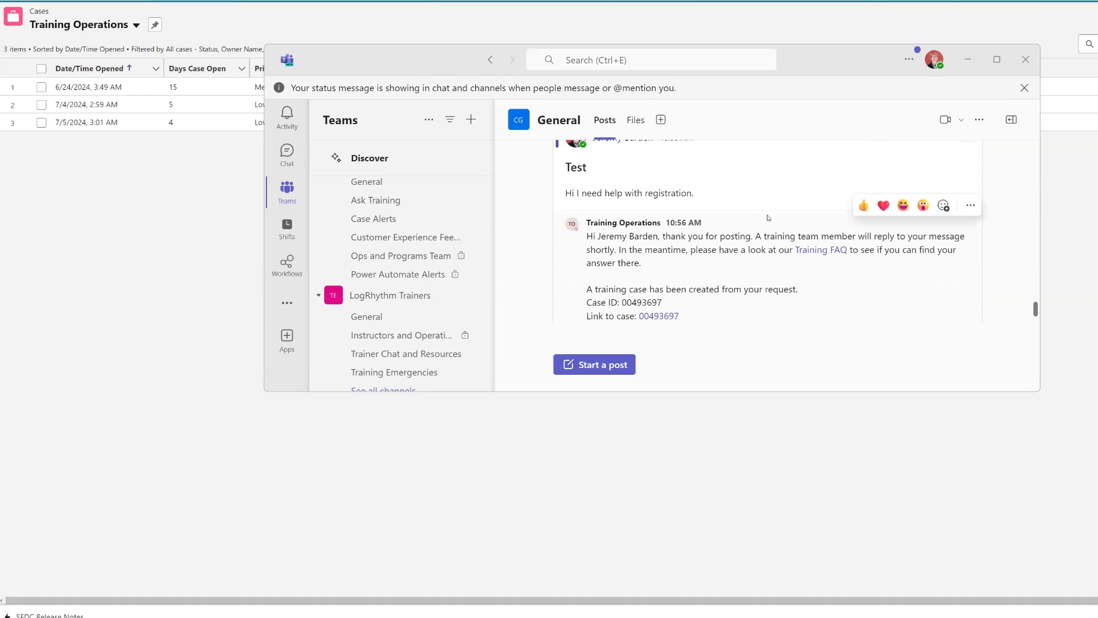
scroll(768, 218, down, 1)
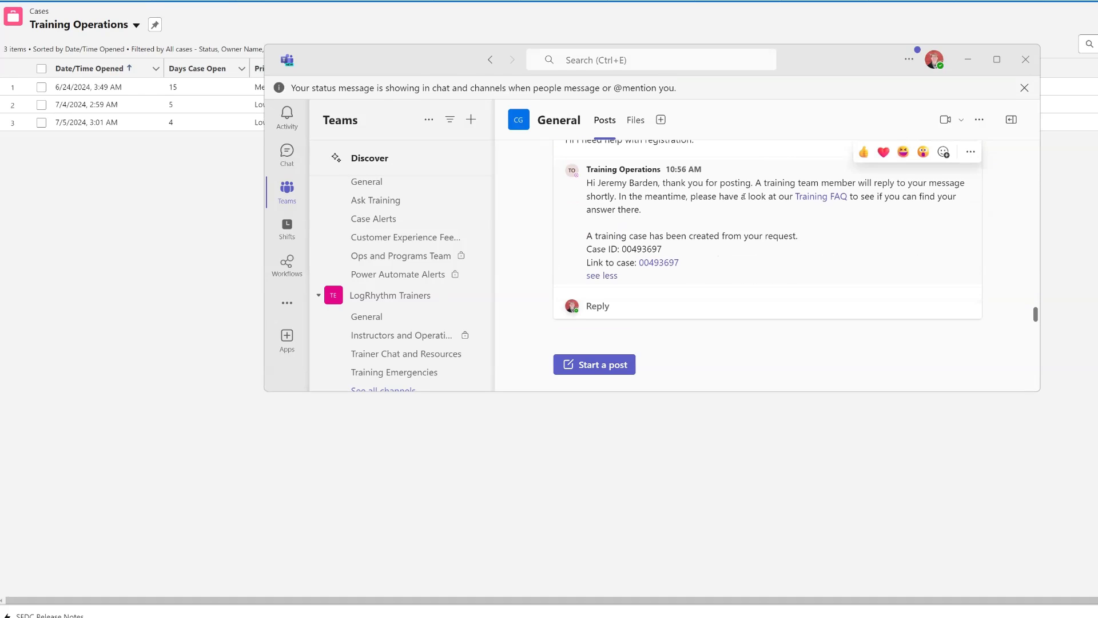
scroll(666, 208, up, 1)
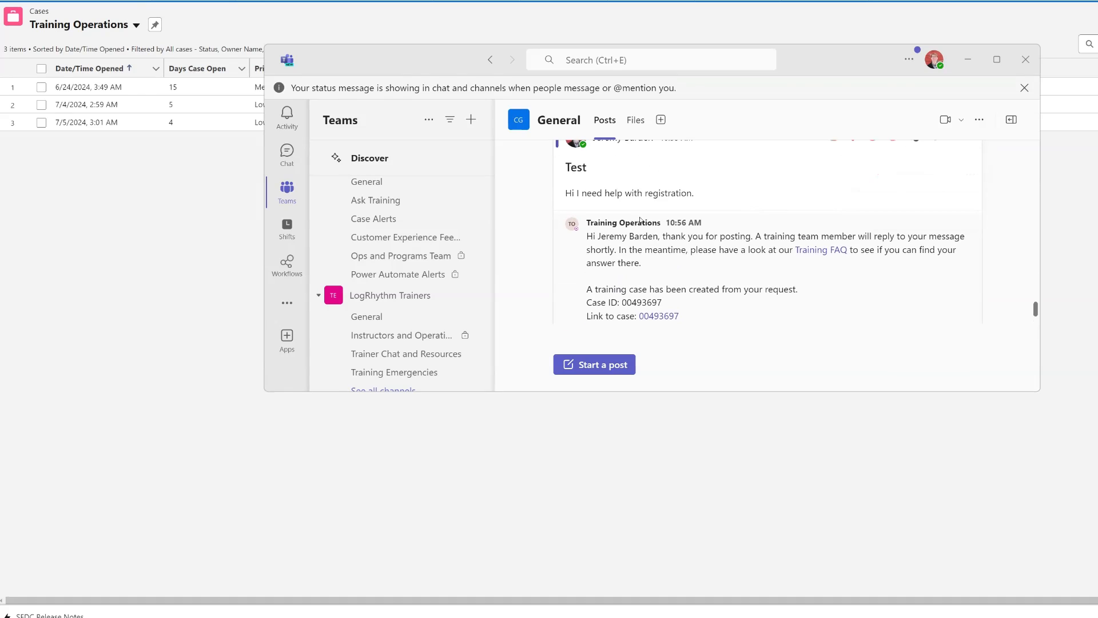
scroll(659, 194, down, 1)
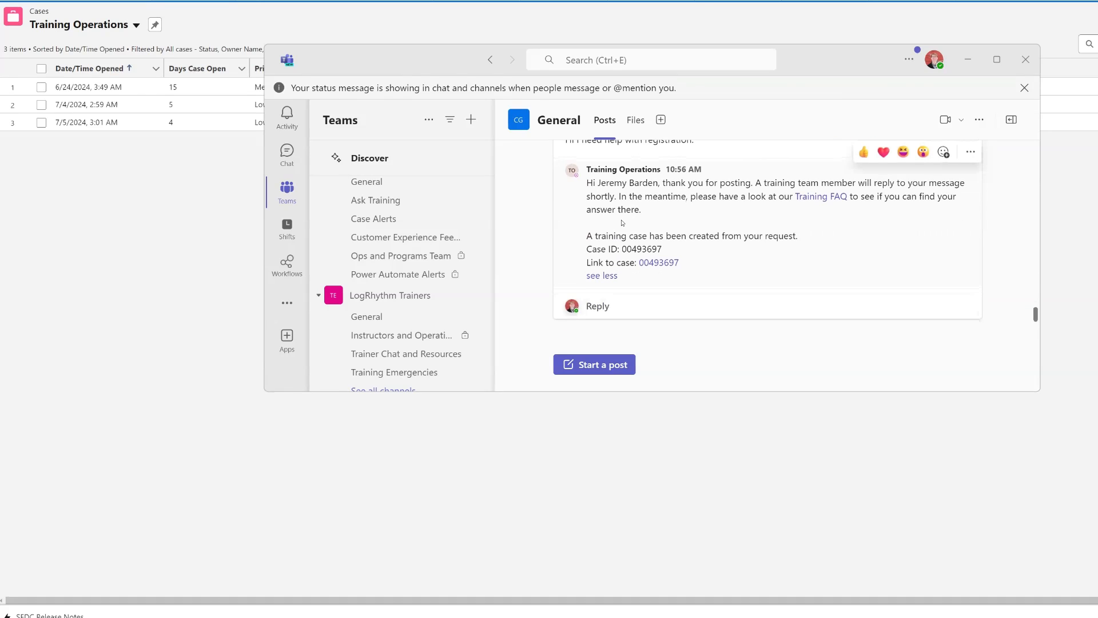
click(666, 263)
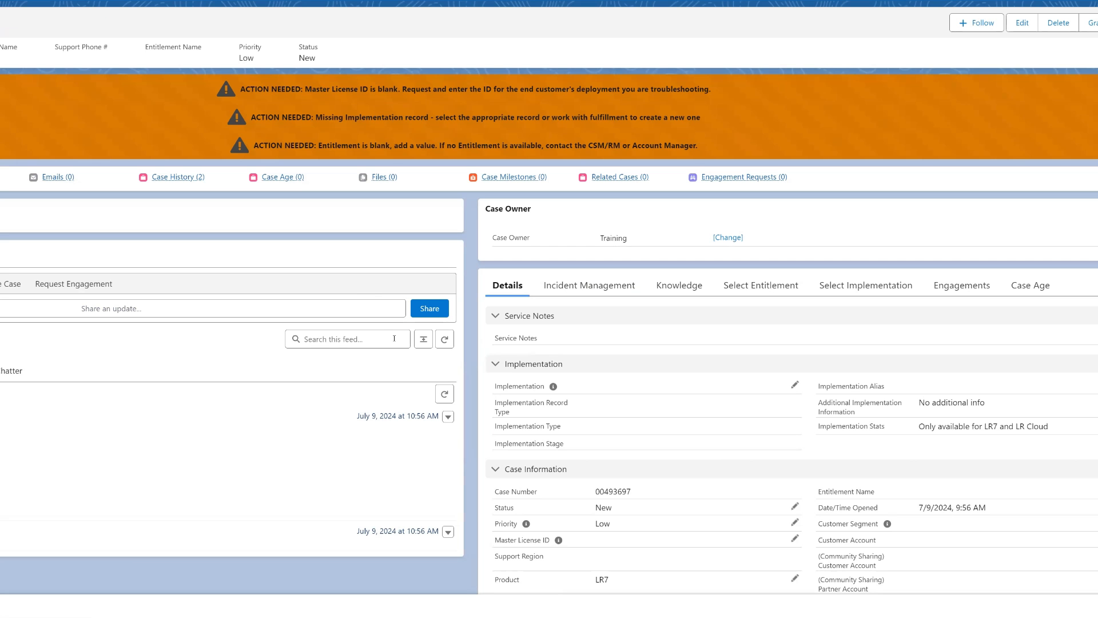
scroll(615, 430, down, 5)
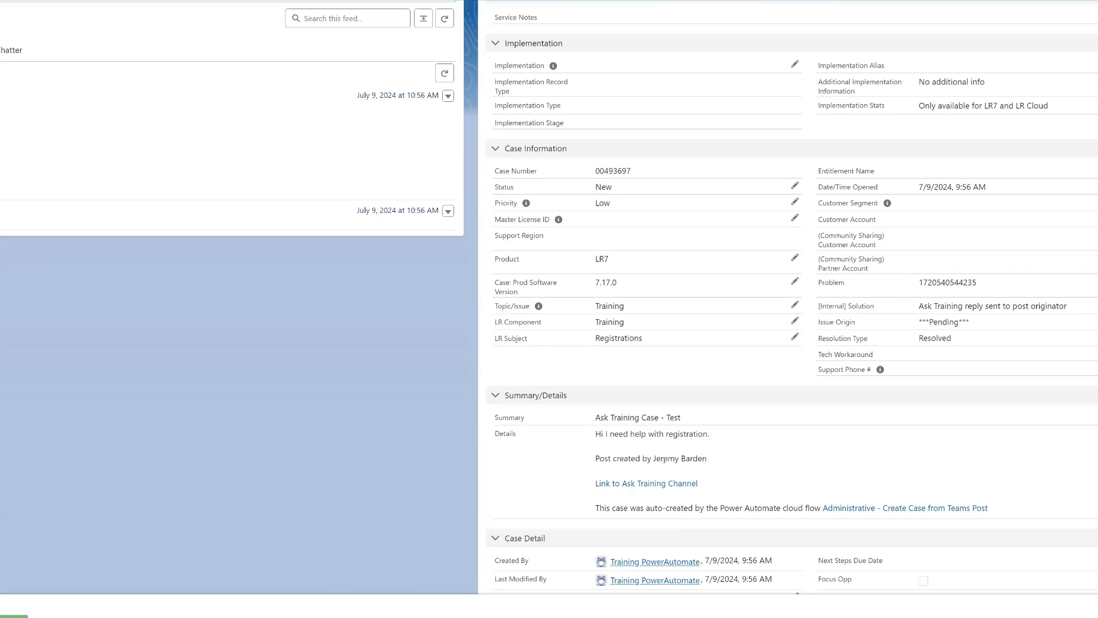
drag(709, 435, 661, 425)
double_click(676, 414)
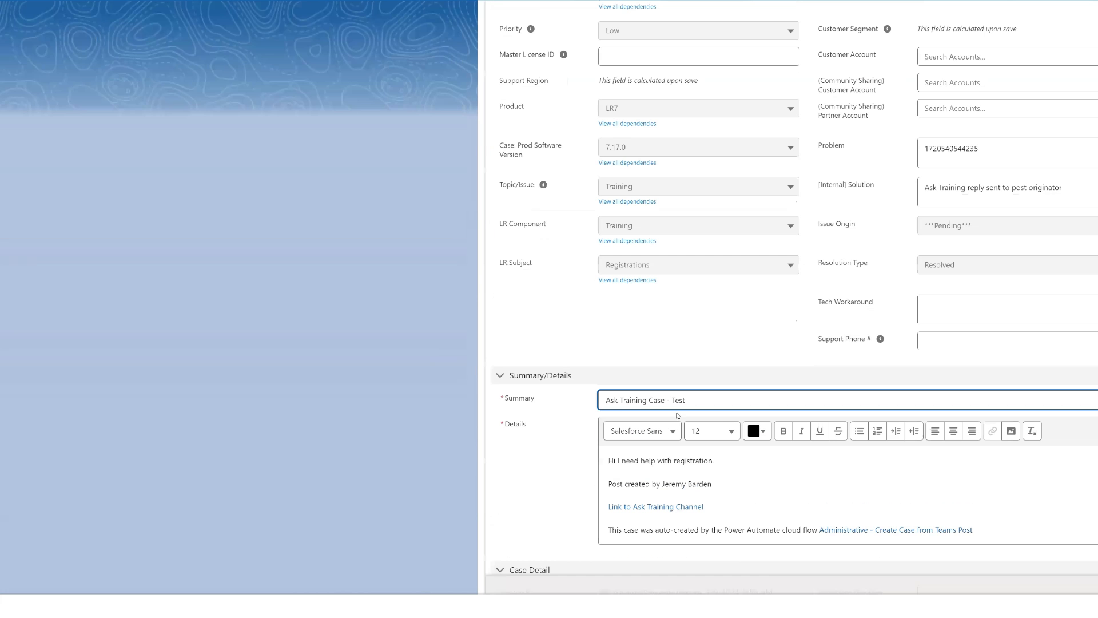
click(829, 575)
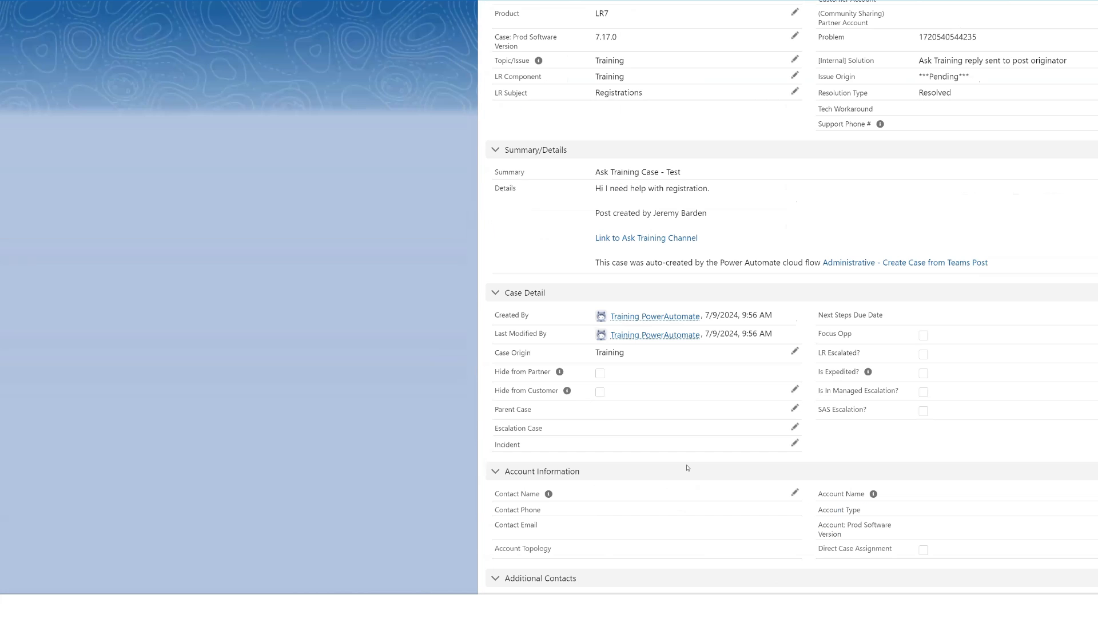
- Check the case's information fields and the Ask Training channel and cloud flow links in its details
scroll(668, 239, up, 2)
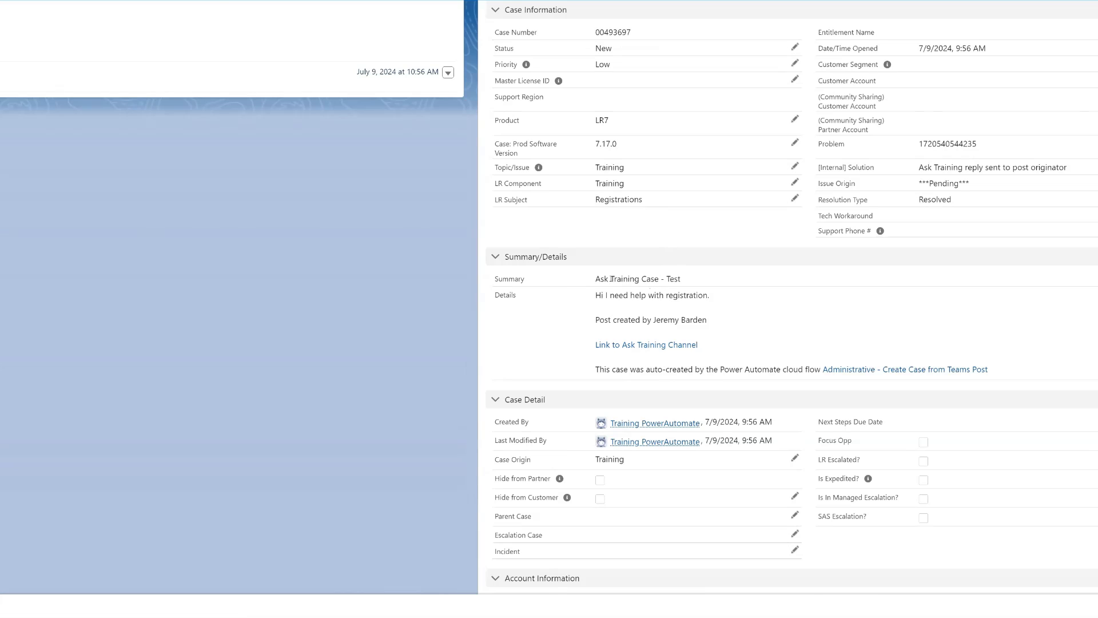
click(641, 346)
click(931, 370)
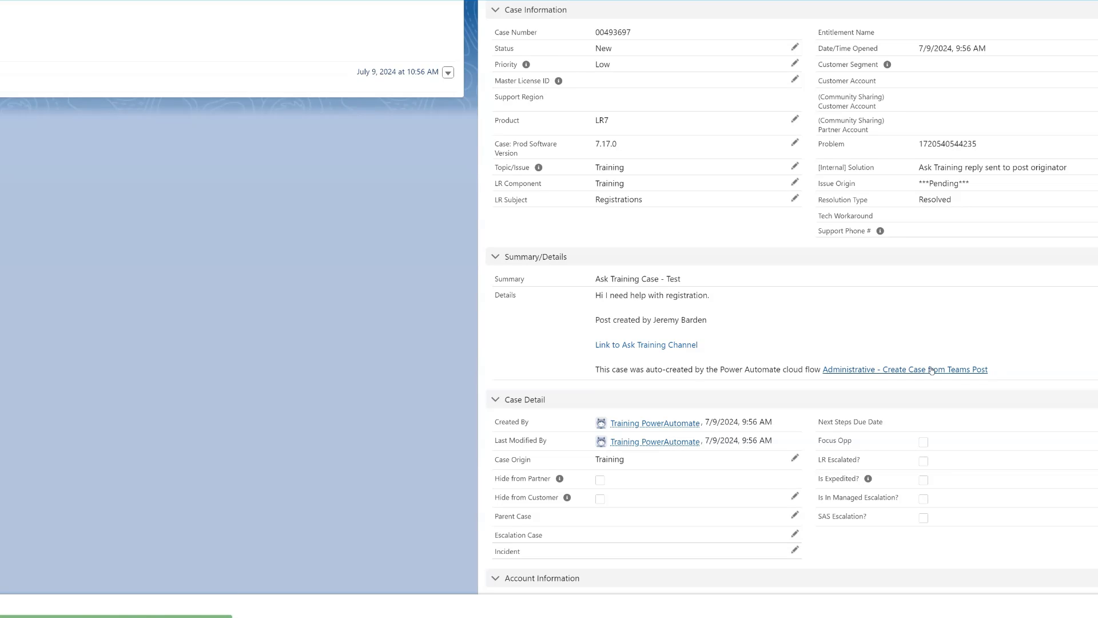